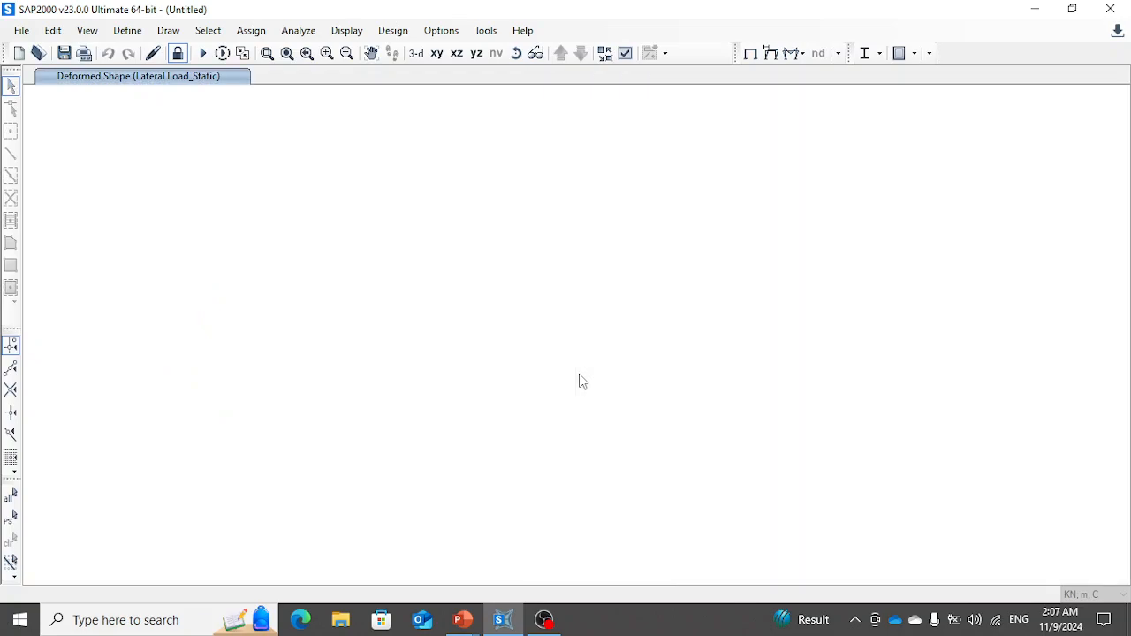
# - Create a new grid-only model in KN, m, C with 2 grid lines each in X, Y and Z, keeping the default spacing
pyautogui.hotkey('ctrl', 'n')
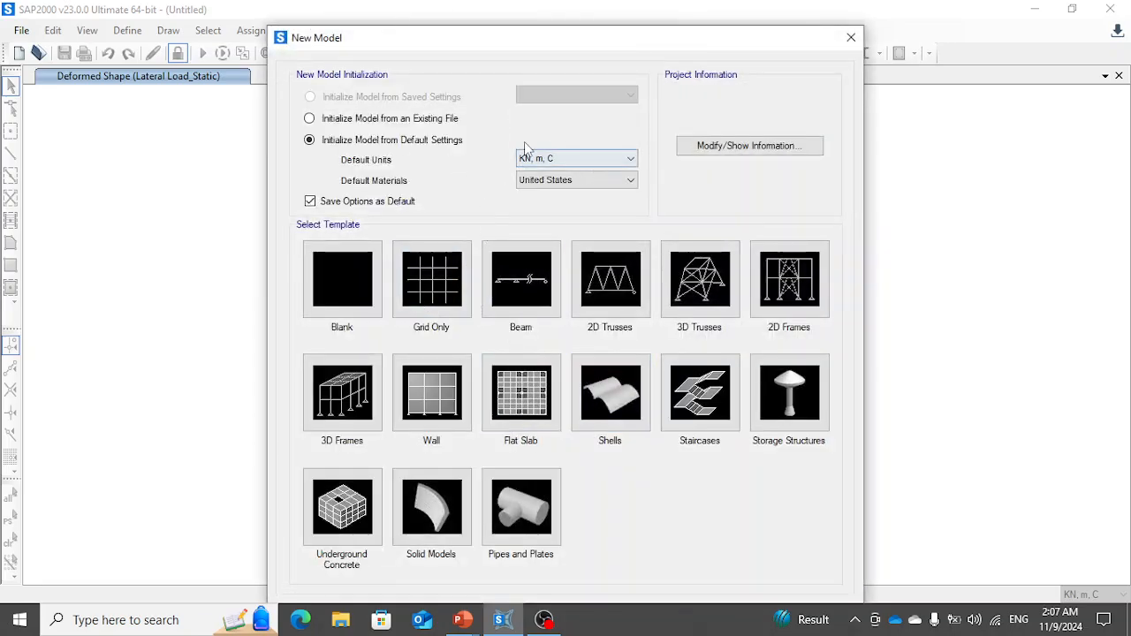
pyautogui.click(430, 274)
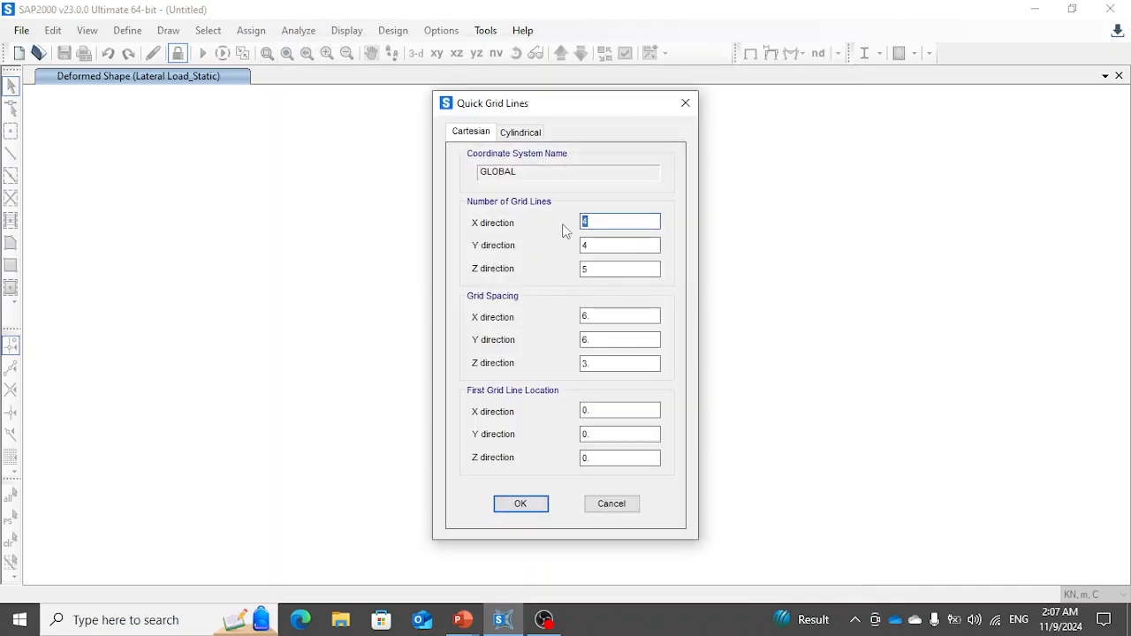
pyautogui.write('2')
pyautogui.press('Tab')
pyautogui.write('2')
pyautogui.press('Tab')
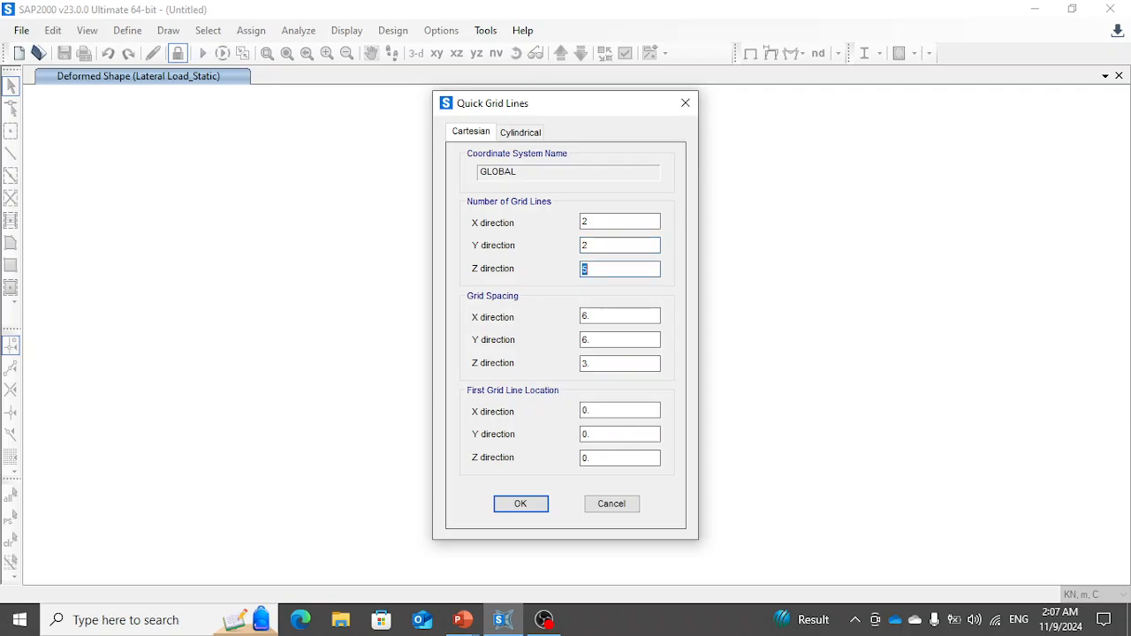
pyautogui.write('2')
pyautogui.press('Tab')
pyautogui.press('Tab')
pyautogui.press('Tab')
pyautogui.press('Tab')
pyautogui.press('Tab')
pyautogui.press('Tab')
pyautogui.press('Return')
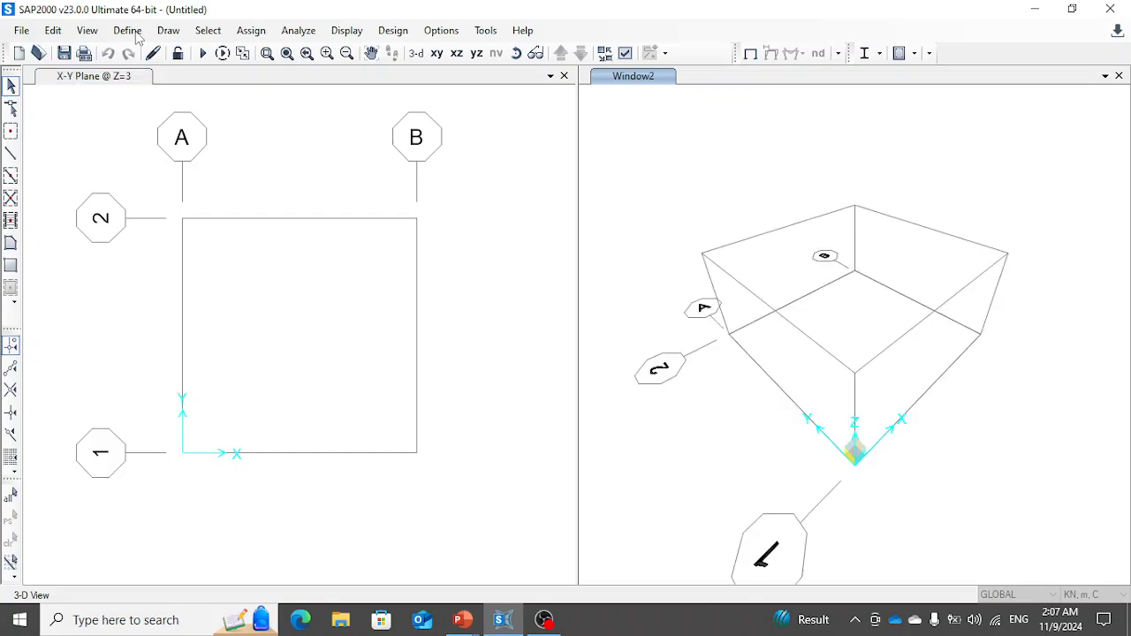
# - Review the list of defined materials without changing any of them
pyautogui.click(129, 31)
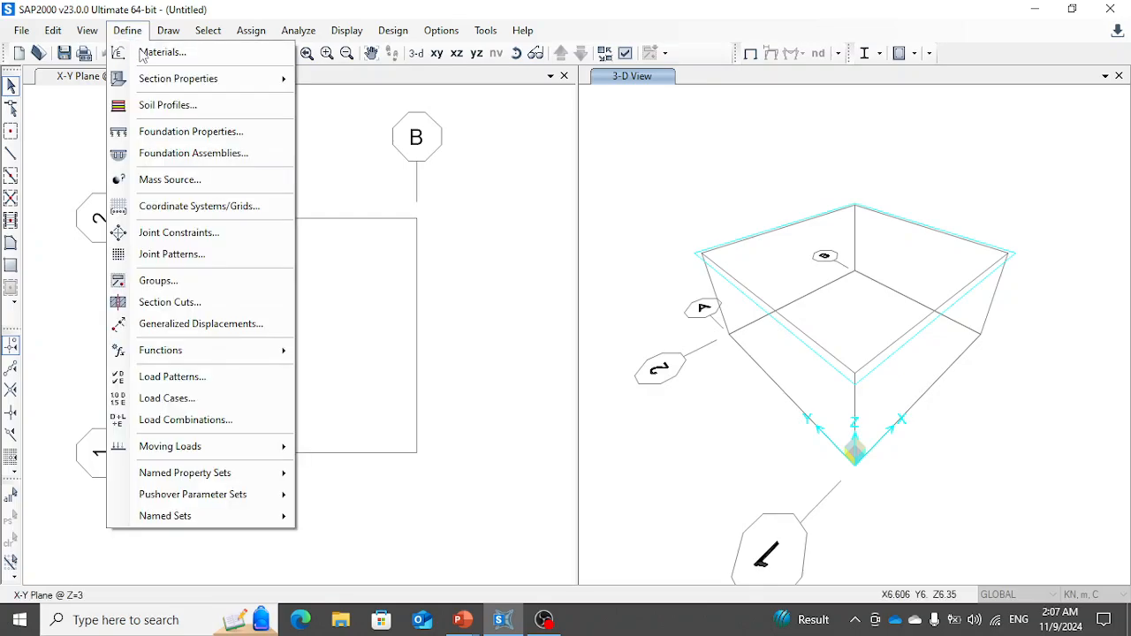
pyautogui.click(144, 51)
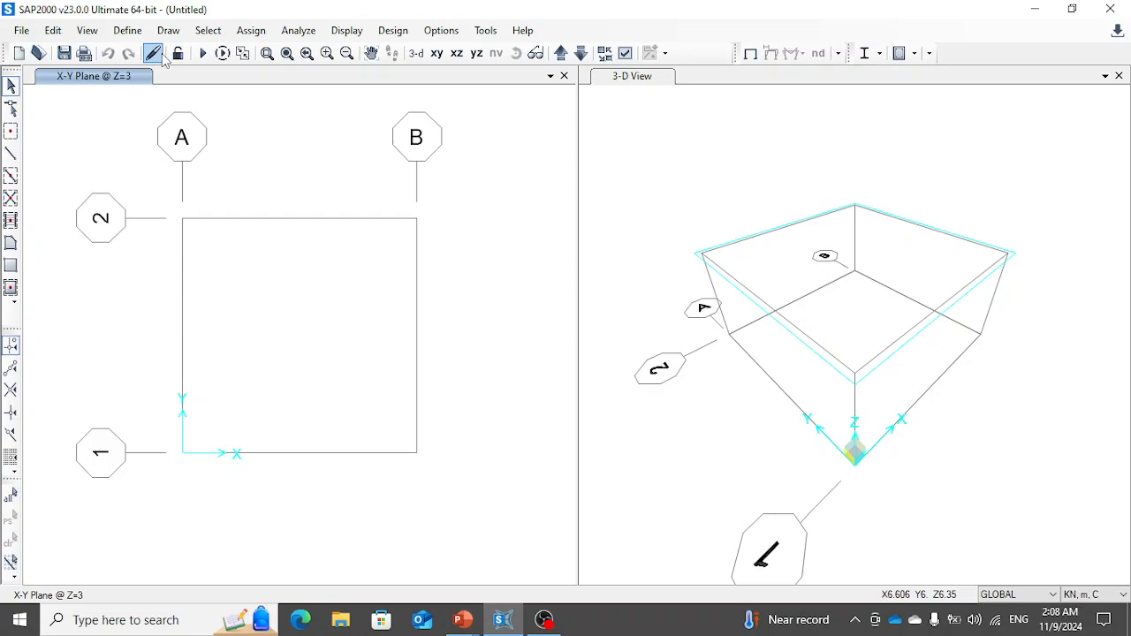
pyautogui.click(127, 30)
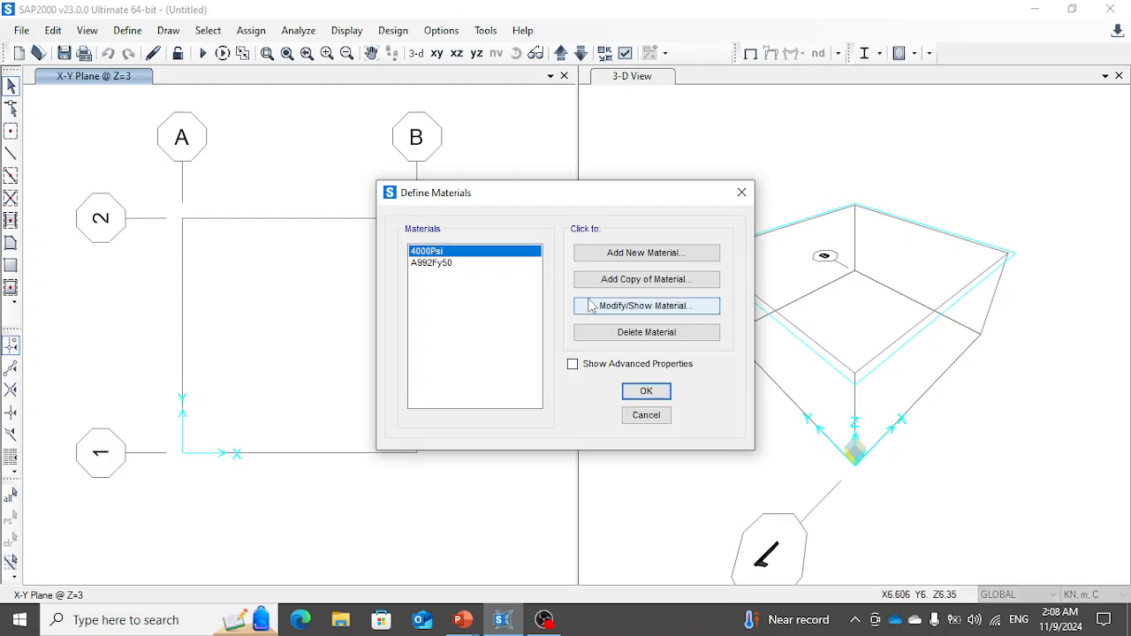
pyautogui.click(641, 421)
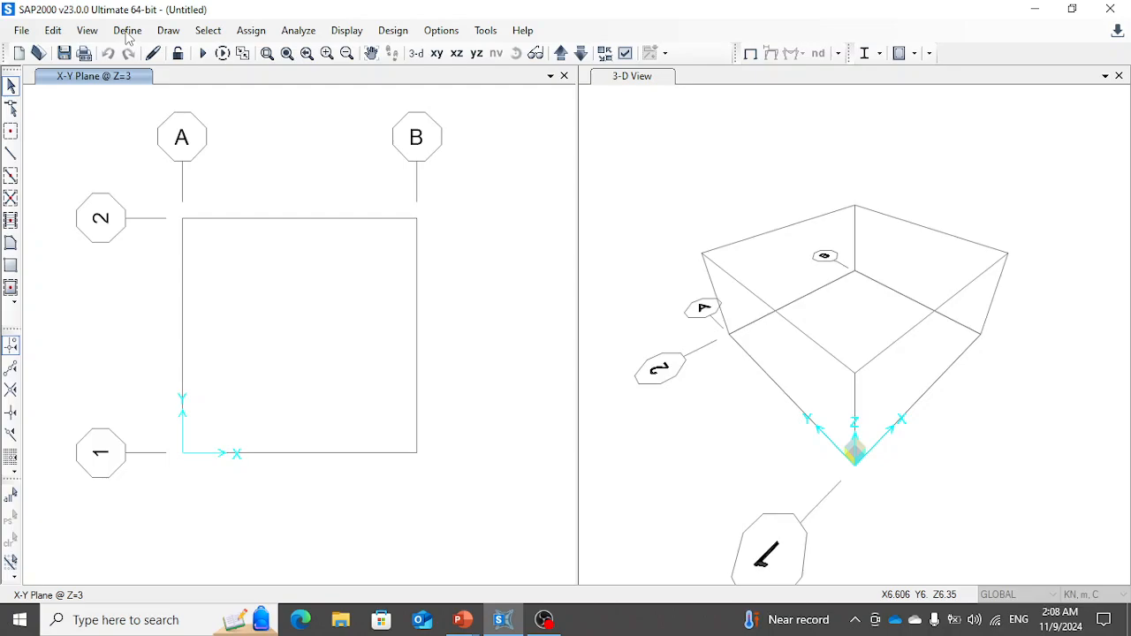
# - Start a new frame section property of type Concrete with a rectangular shape
pyautogui.click(128, 30)
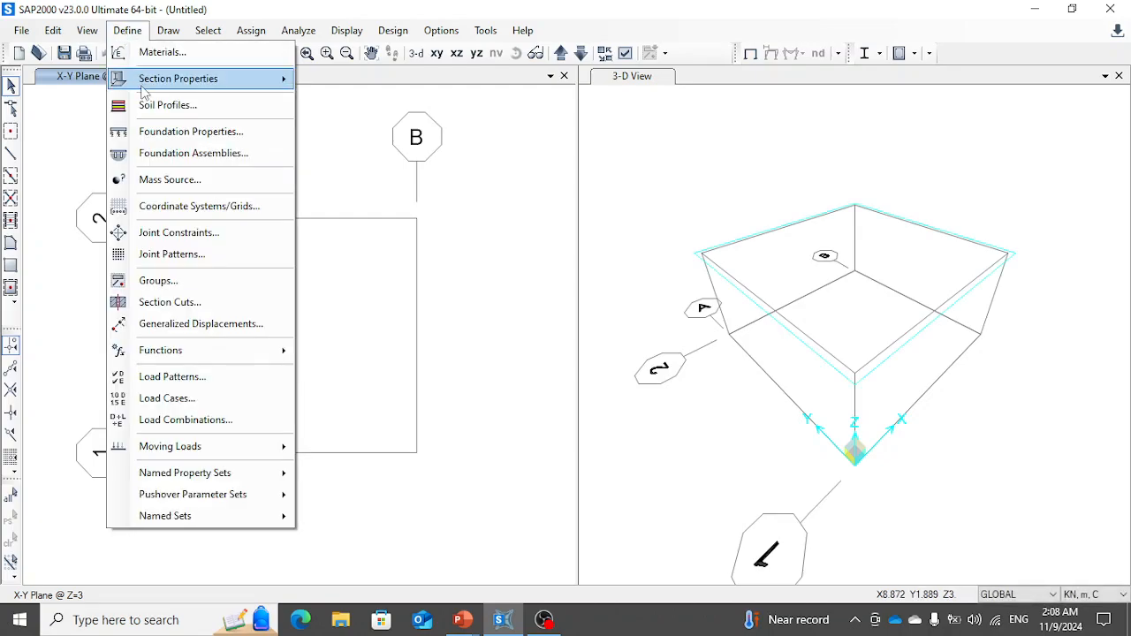
pyautogui.moveTo(265, 78)
pyautogui.click(352, 84)
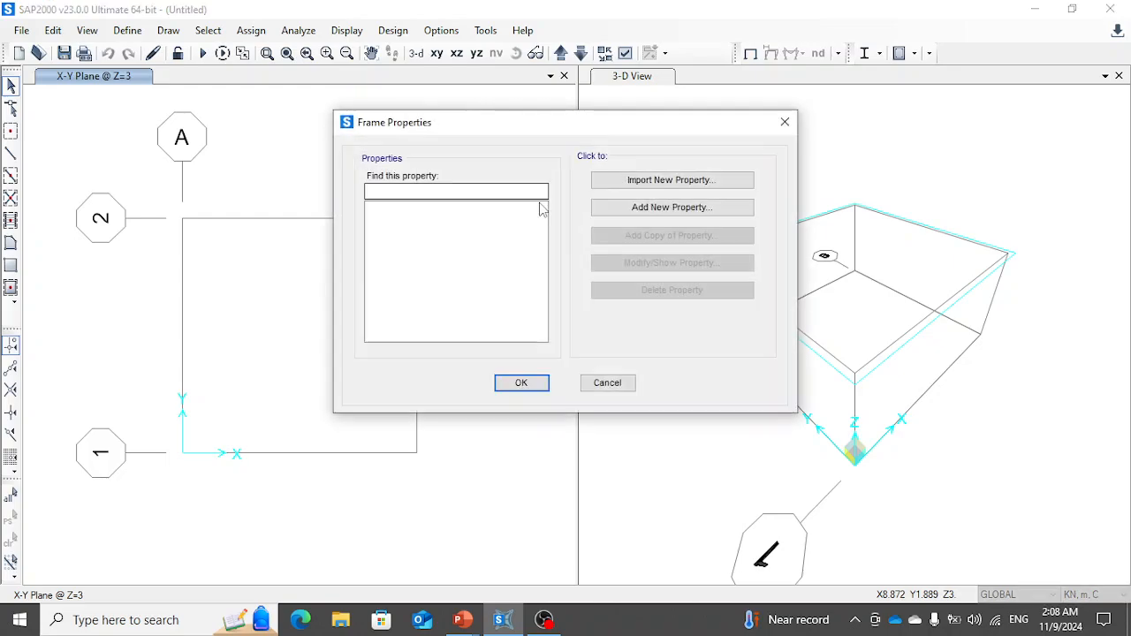
pyautogui.click(670, 231)
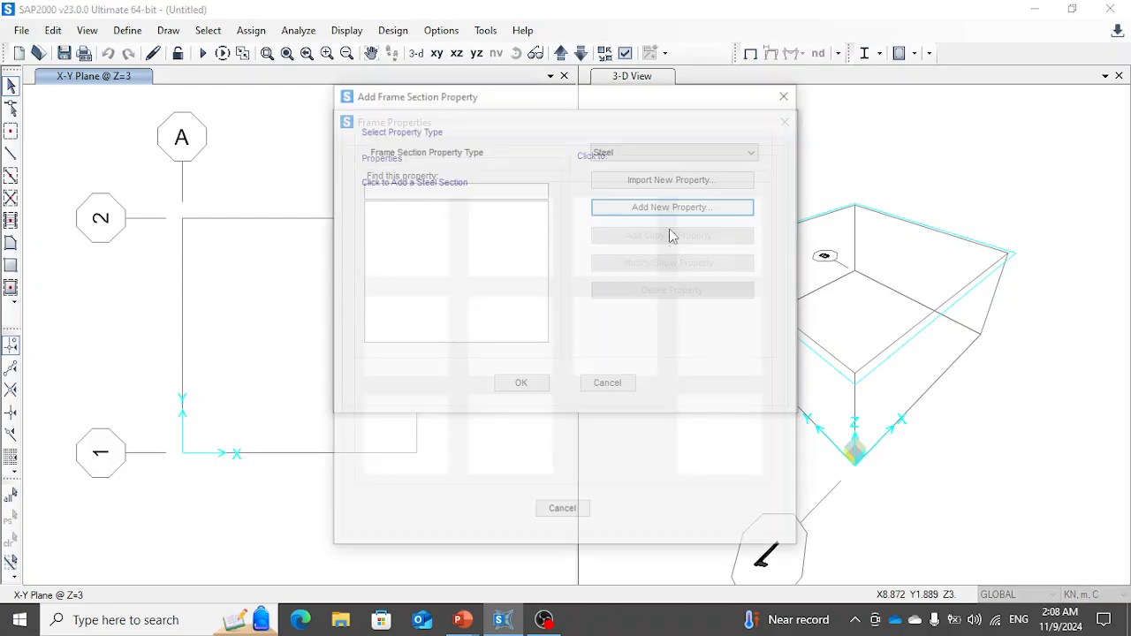
pyautogui.click(644, 152)
pyautogui.click(623, 177)
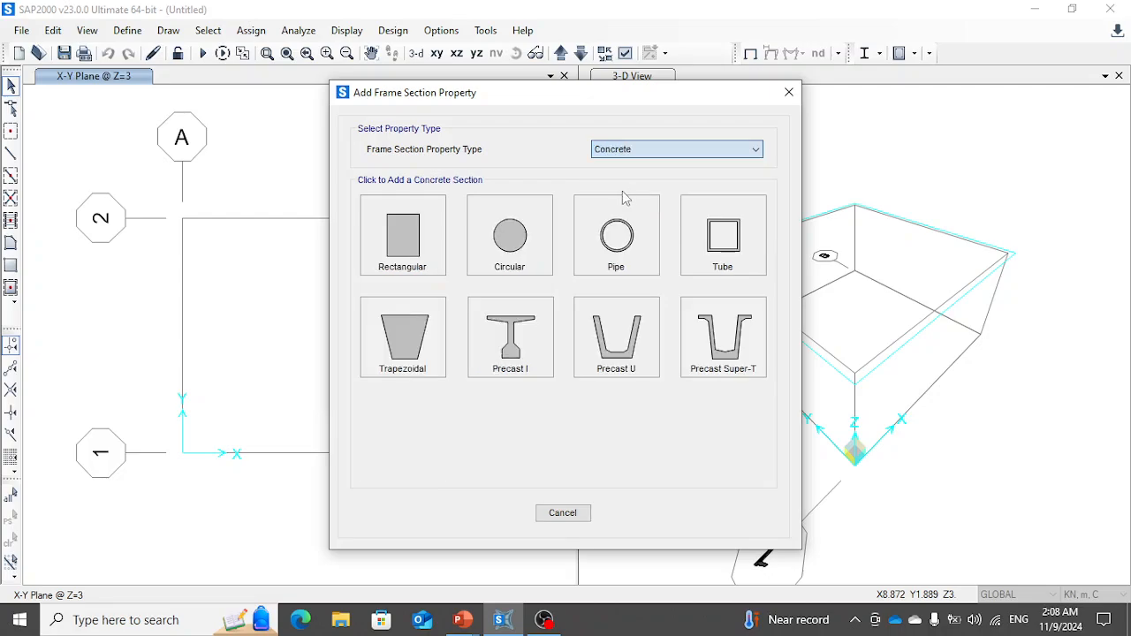
pyautogui.click(424, 244)
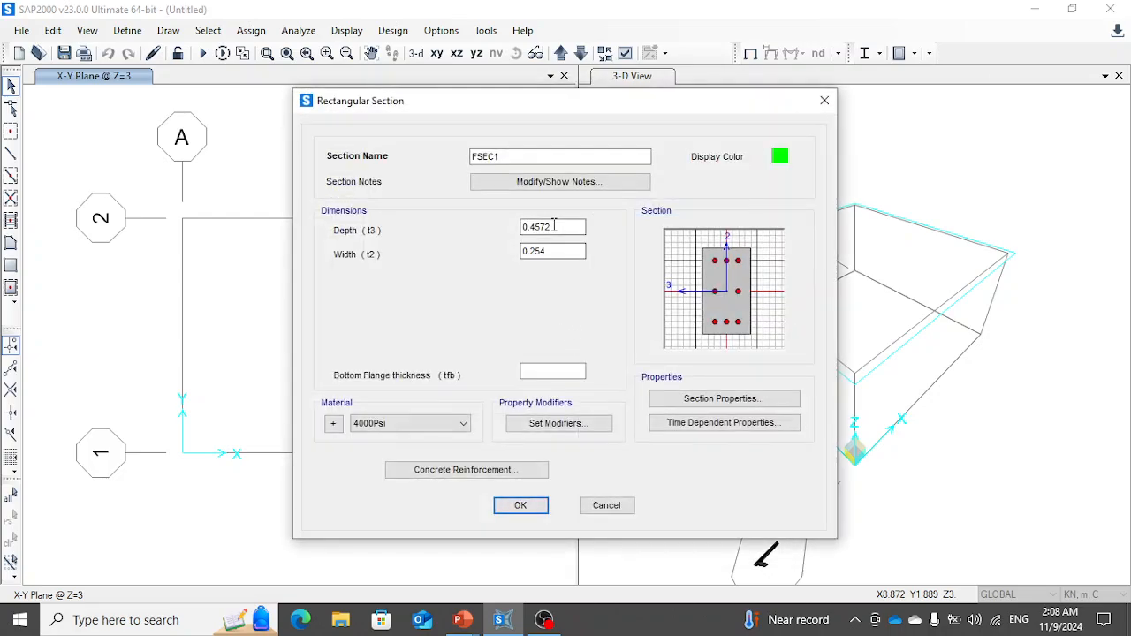
# - Set the rectangular section's depth and width to 1.5 m each
pyautogui.moveTo(554, 227); pyautogui.dragTo(488, 227)
pyautogui.write('1.51')
pyautogui.press('Tab')
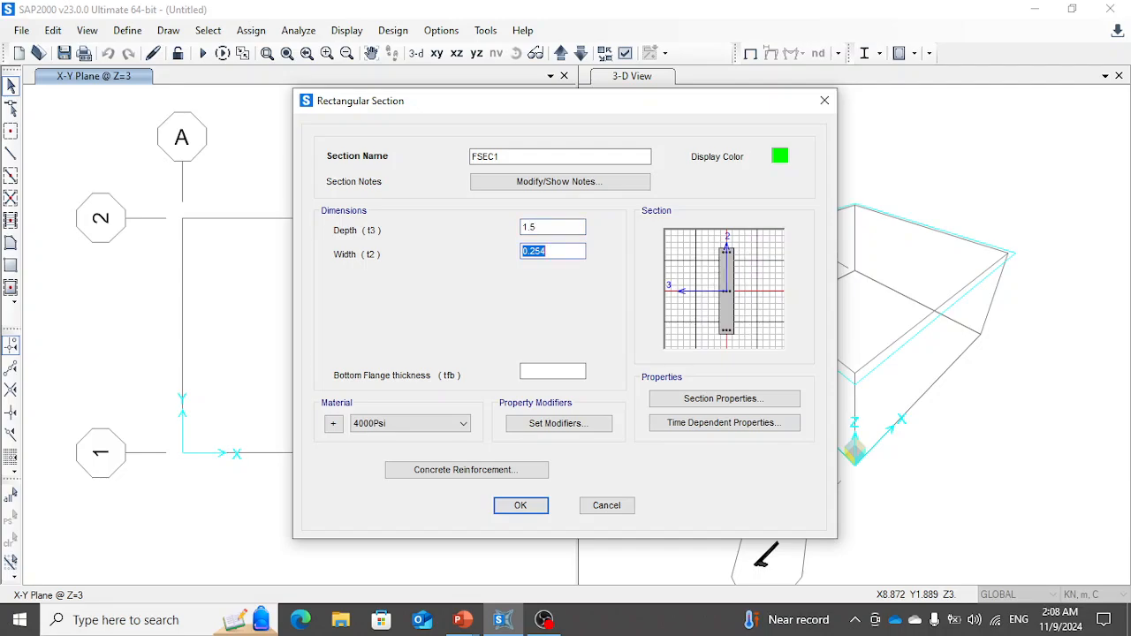
pyautogui.write('1.5')
pyautogui.press('Tab')
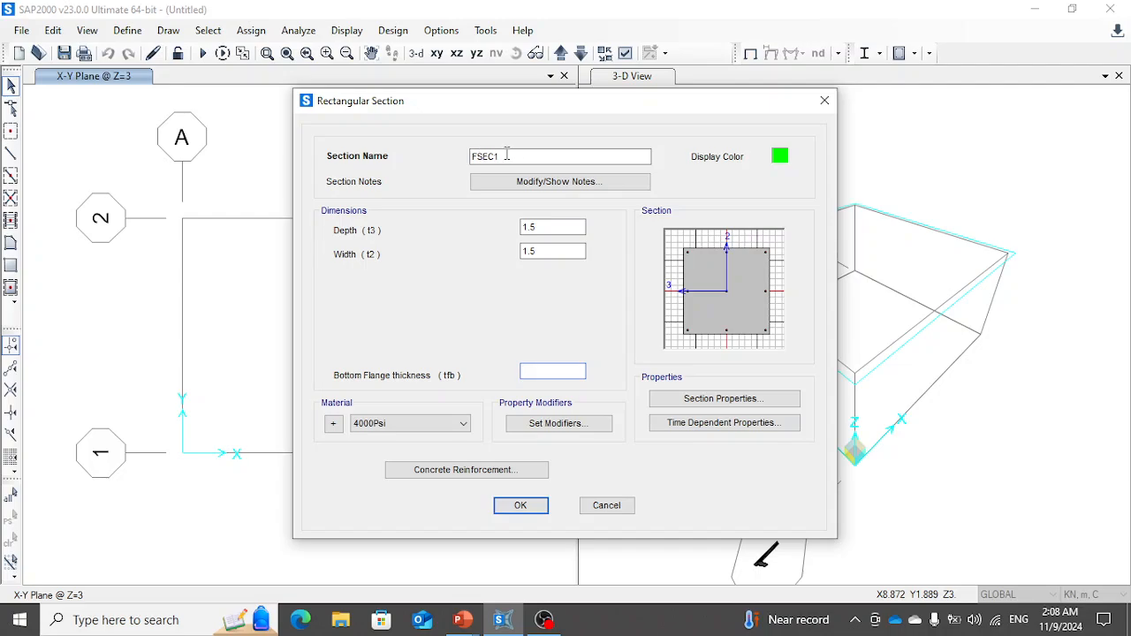
# - Name the rectangular concrete section Column and save it to the frame properties
pyautogui.doubleClick(504, 156)
pyautogui.write('cOLUMN')
pyautogui.press('BackSpace')
pyautogui.press('BackSpace')
pyautogui.press('BackSpace')
pyautogui.press('BackSpace')
pyautogui.press('BackSpace')
pyautogui.press('BackSpace')
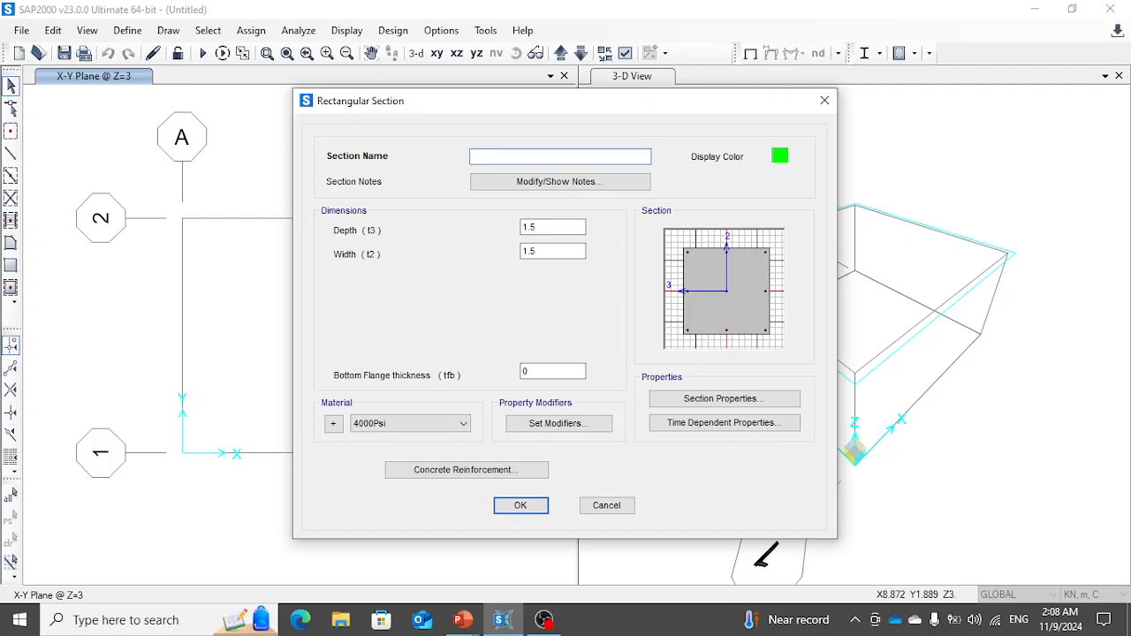
pyautogui.write('Column')
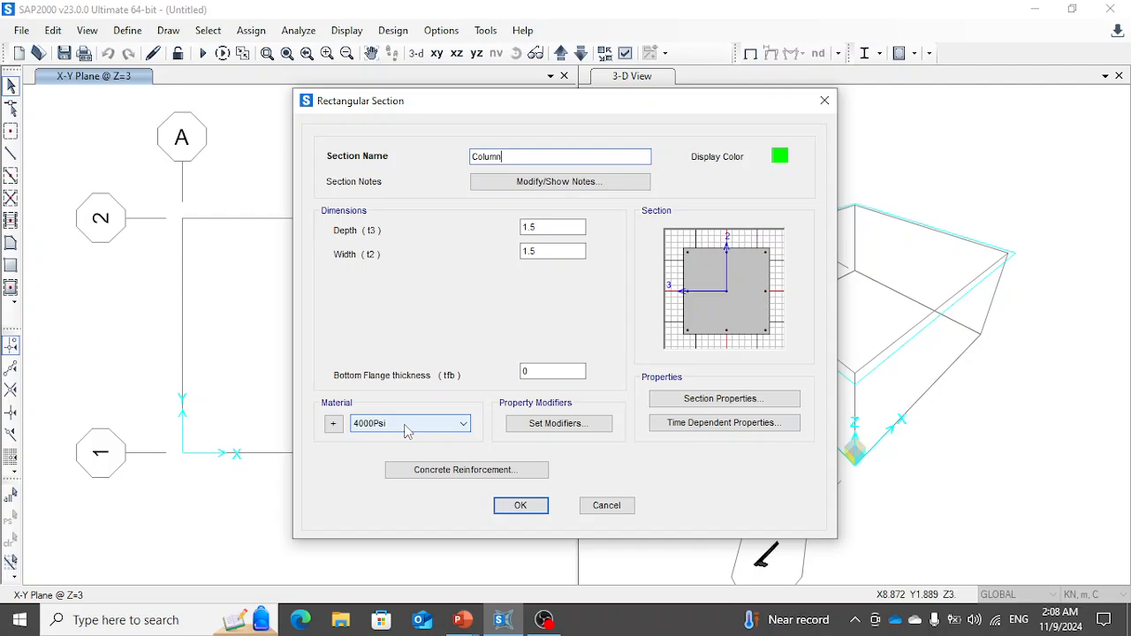
pyautogui.click(521, 505)
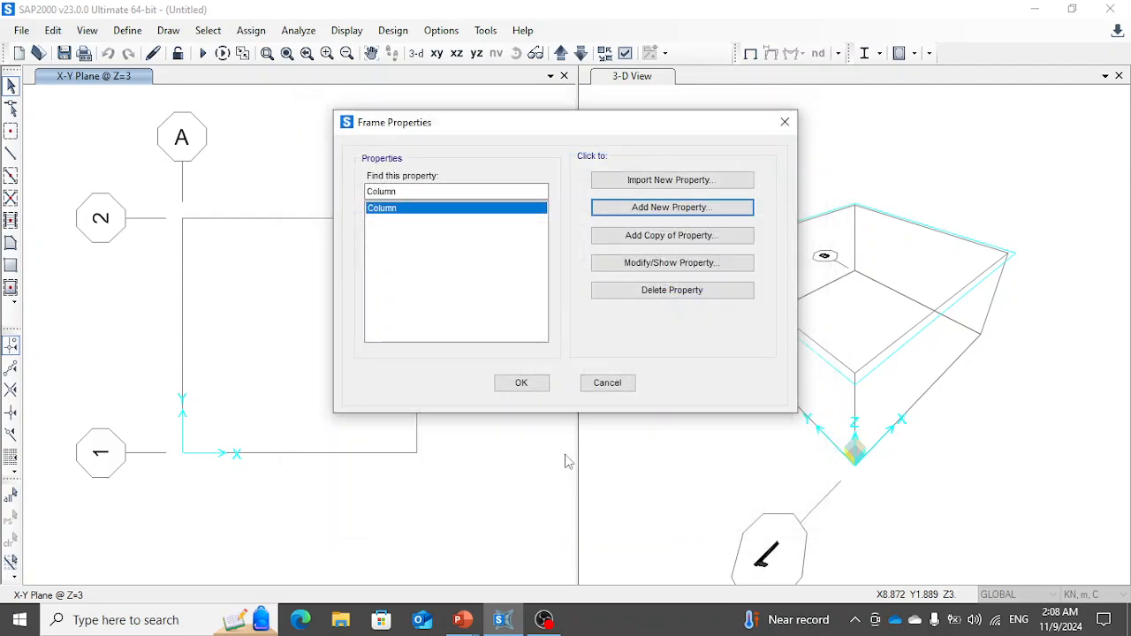
pyautogui.click(523, 389)
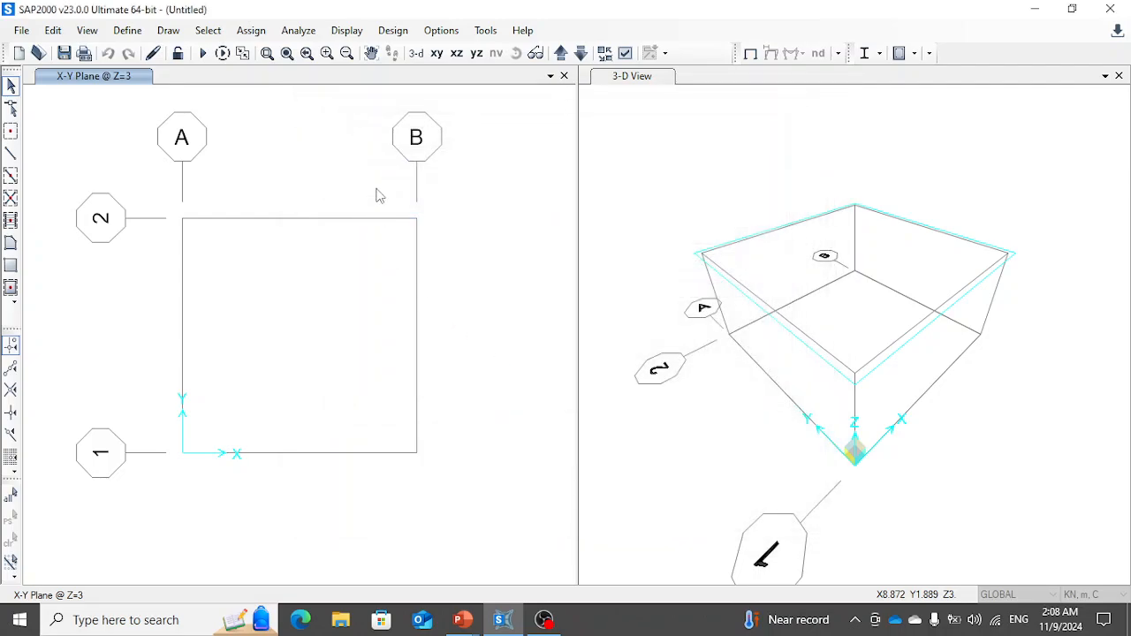
# - Draw a vertical frame member with the Column section along grid line A in the X-Z plane at Y=6
pyautogui.click(456, 62)
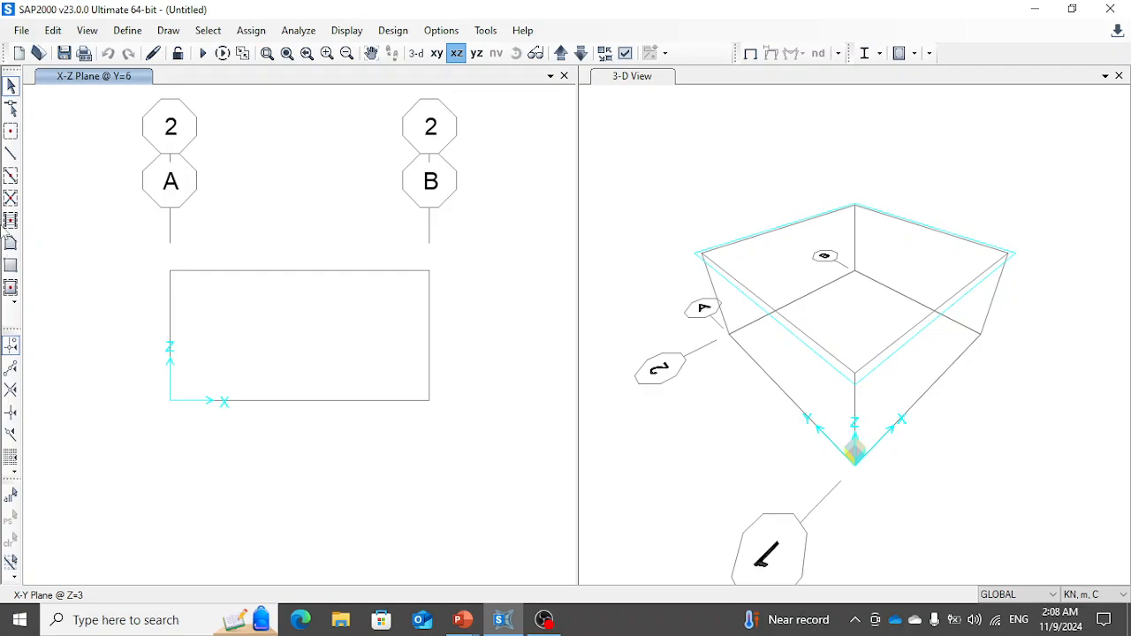
pyautogui.click(10, 175)
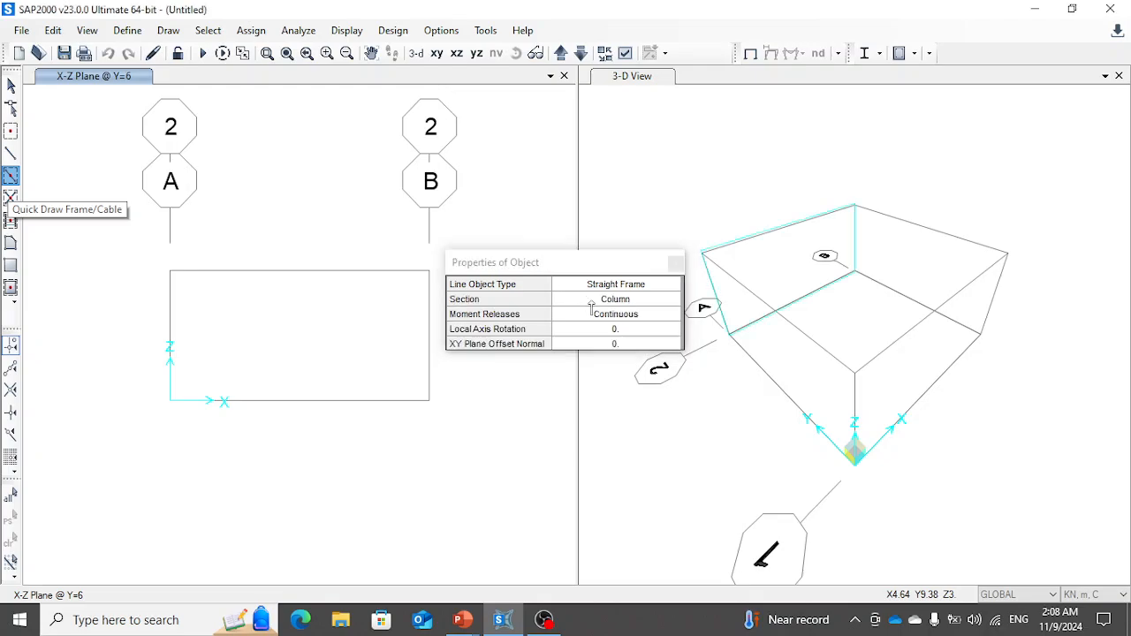
pyautogui.click(185, 461)
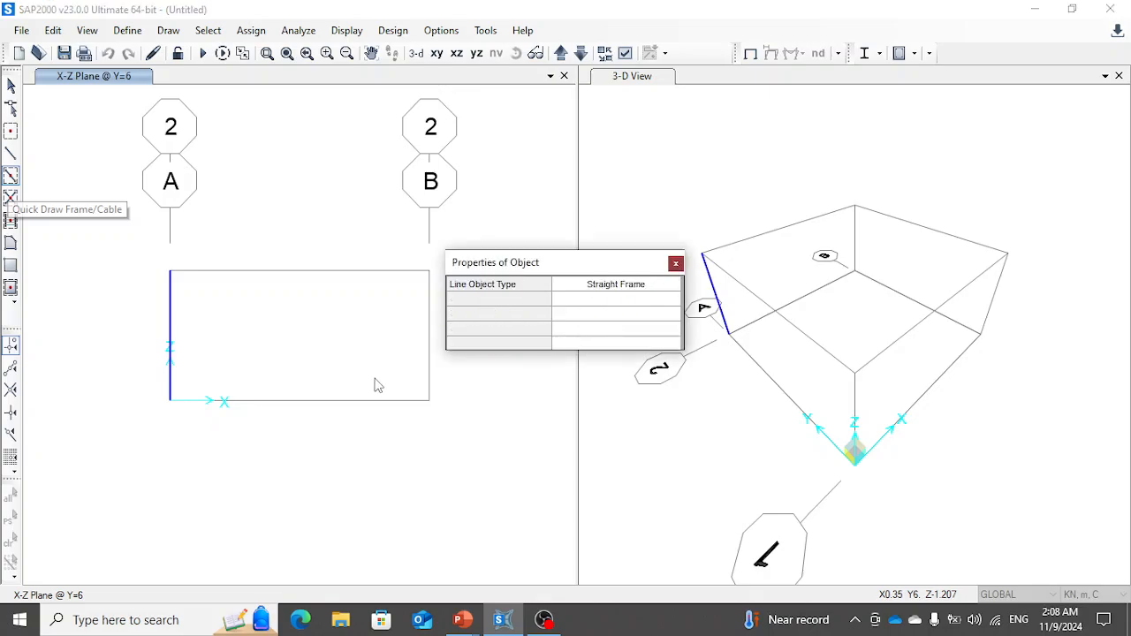
pyautogui.press('Escape')
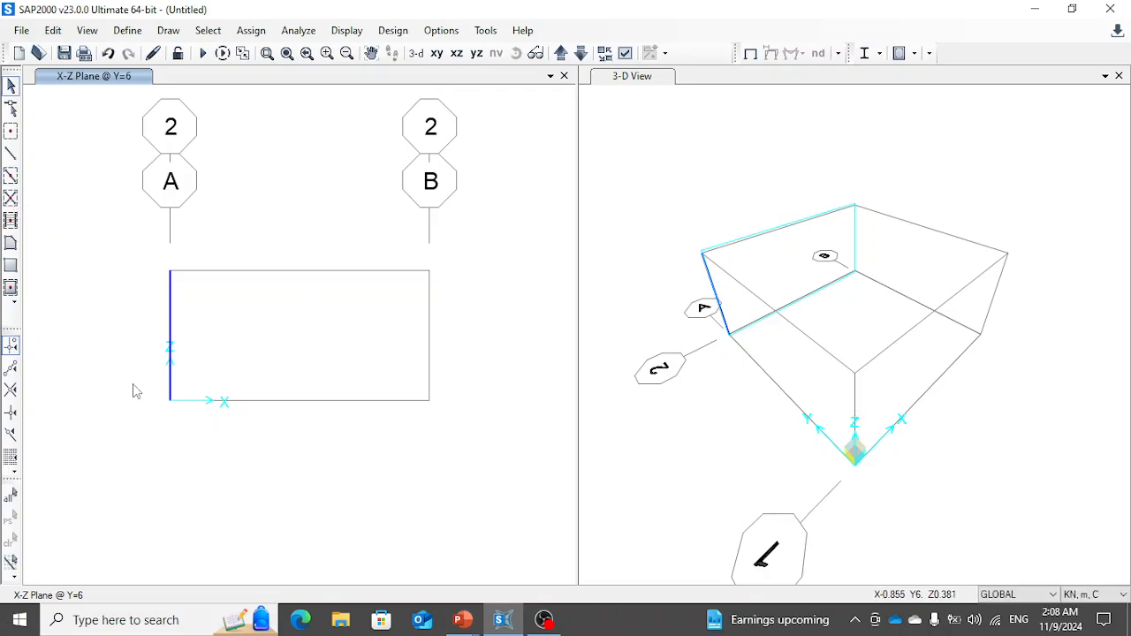
# - Assign a fixed restraint, with all translations and rotations restrained, to the column's base joint
pyautogui.moveTo(133, 385); pyautogui.dragTo(198, 432)
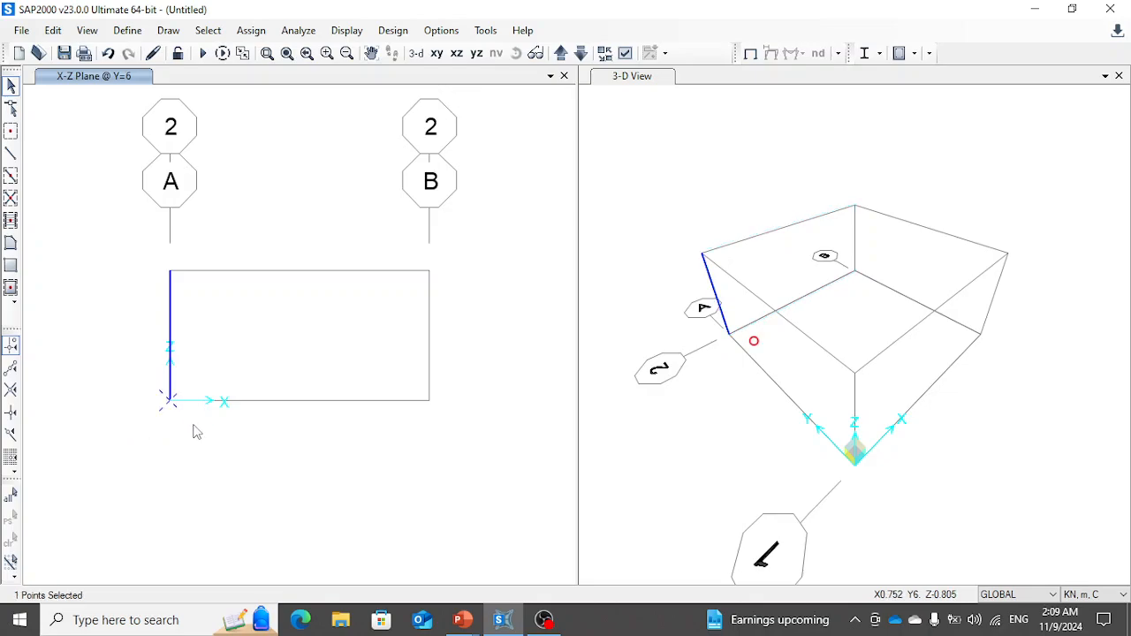
pyautogui.click(251, 30)
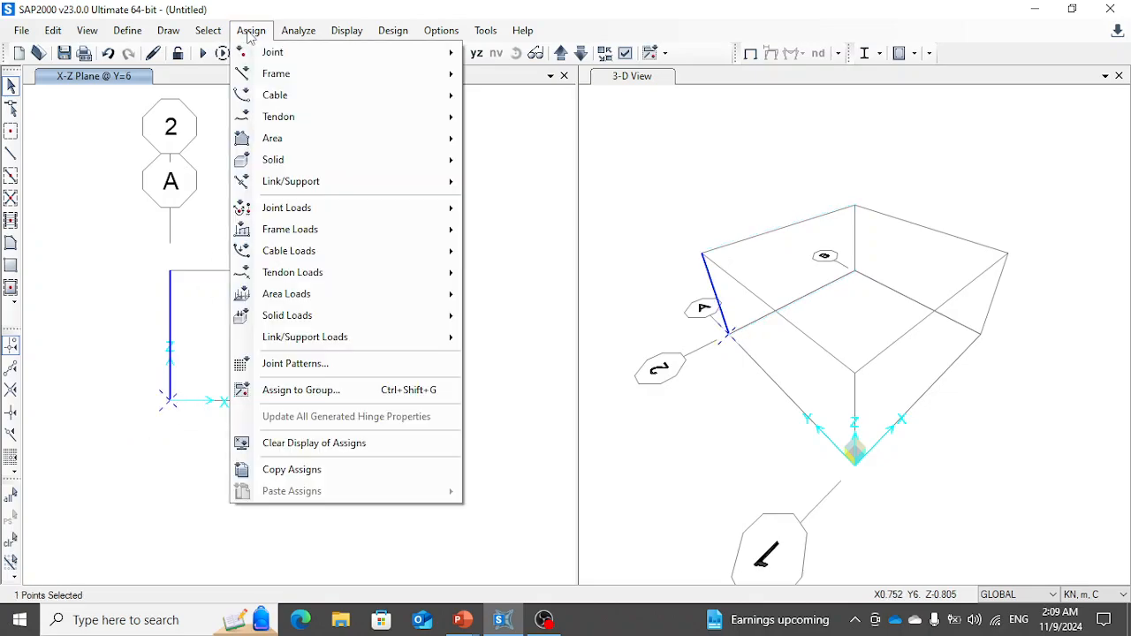
pyautogui.moveTo(274, 55)
pyautogui.click(496, 54)
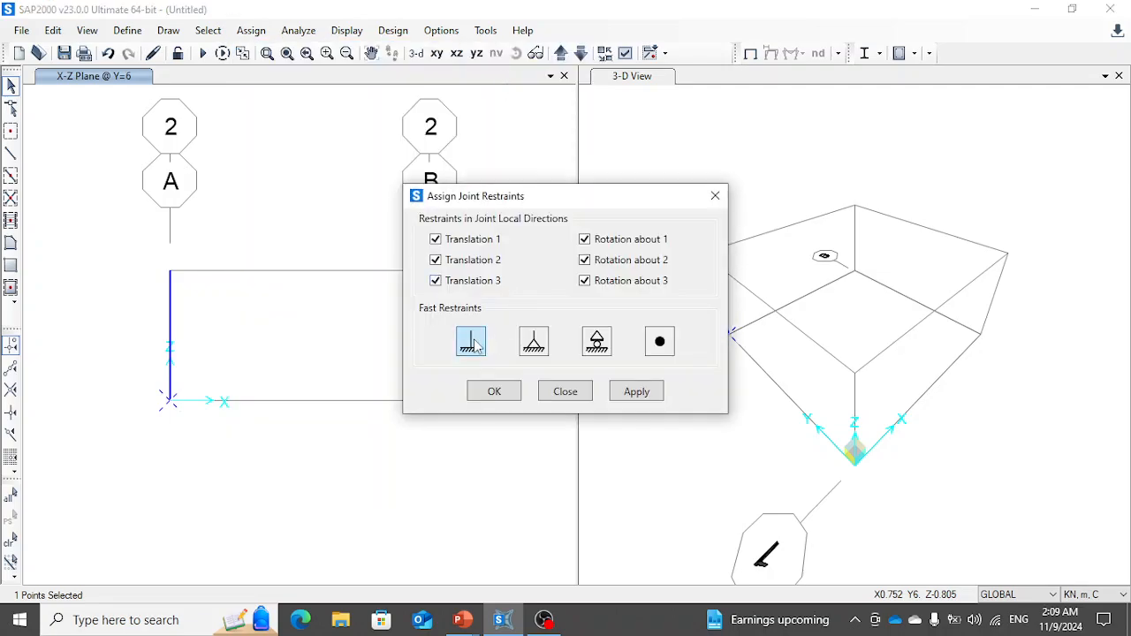
pyautogui.click(631, 394)
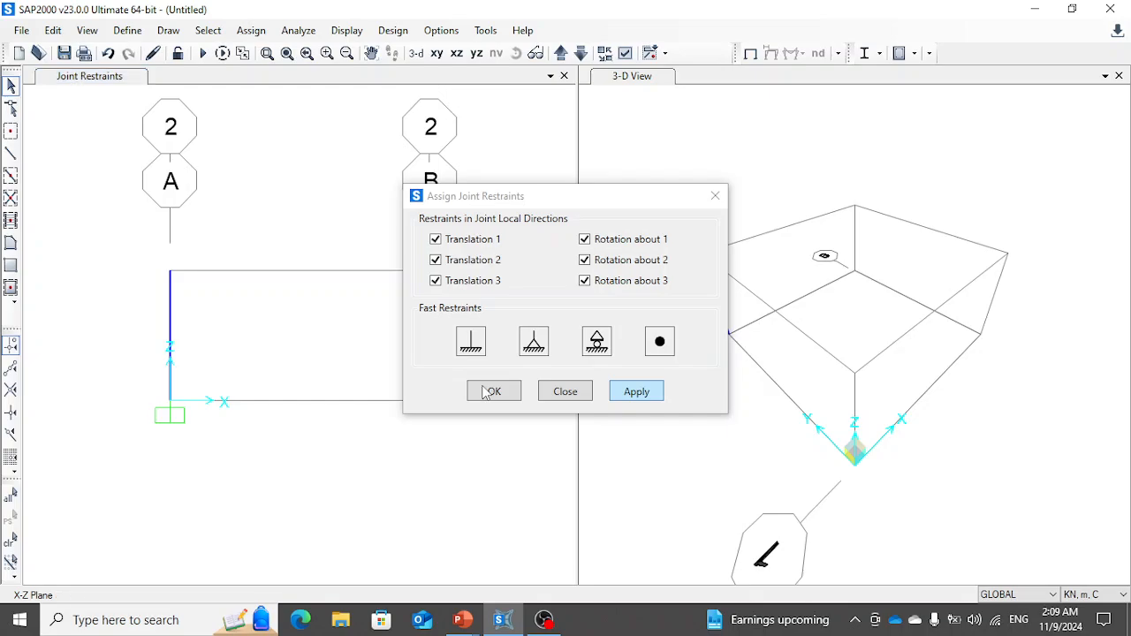
pyautogui.click(488, 392)
pyautogui.click(568, 391)
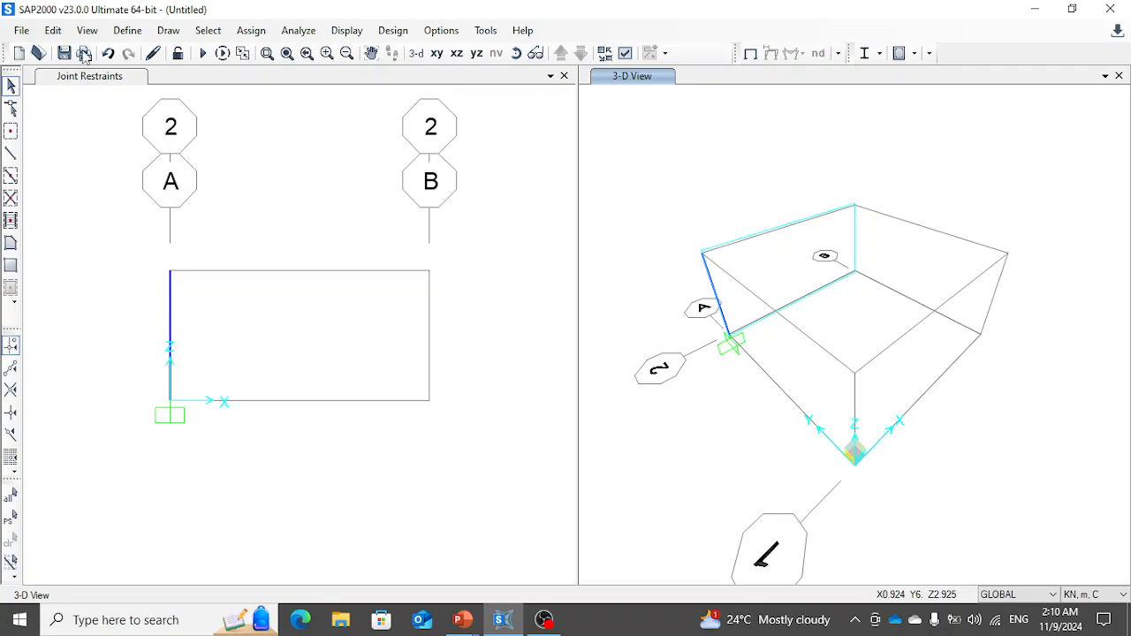
# - Add a new load pattern named SDOF_Mass with type Live
pyautogui.click(128, 31)
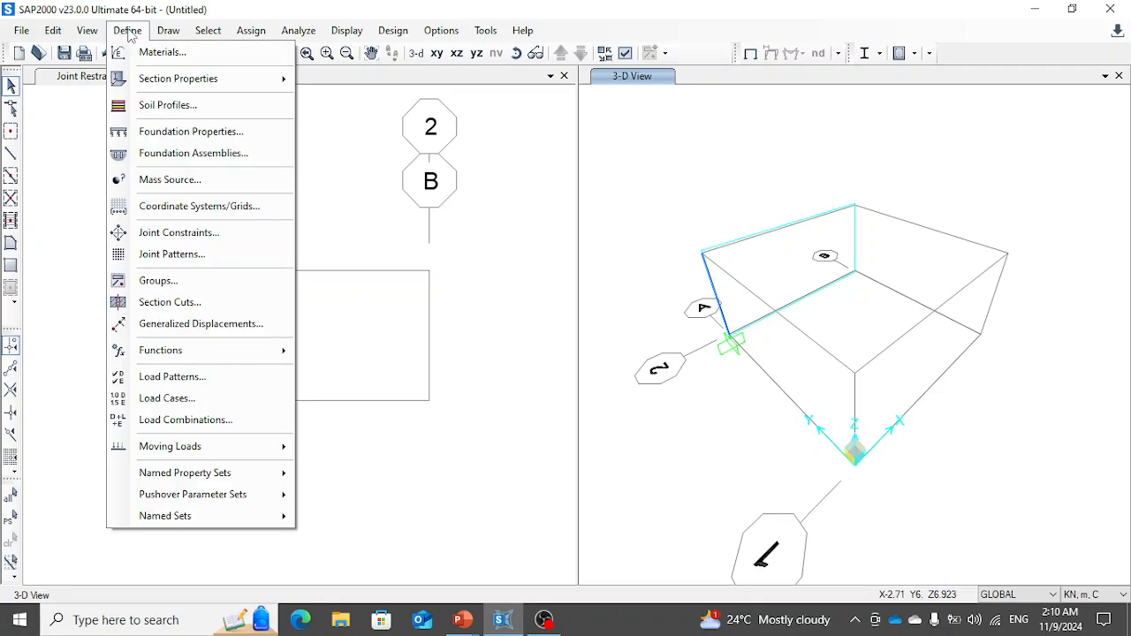
pyautogui.click(161, 377)
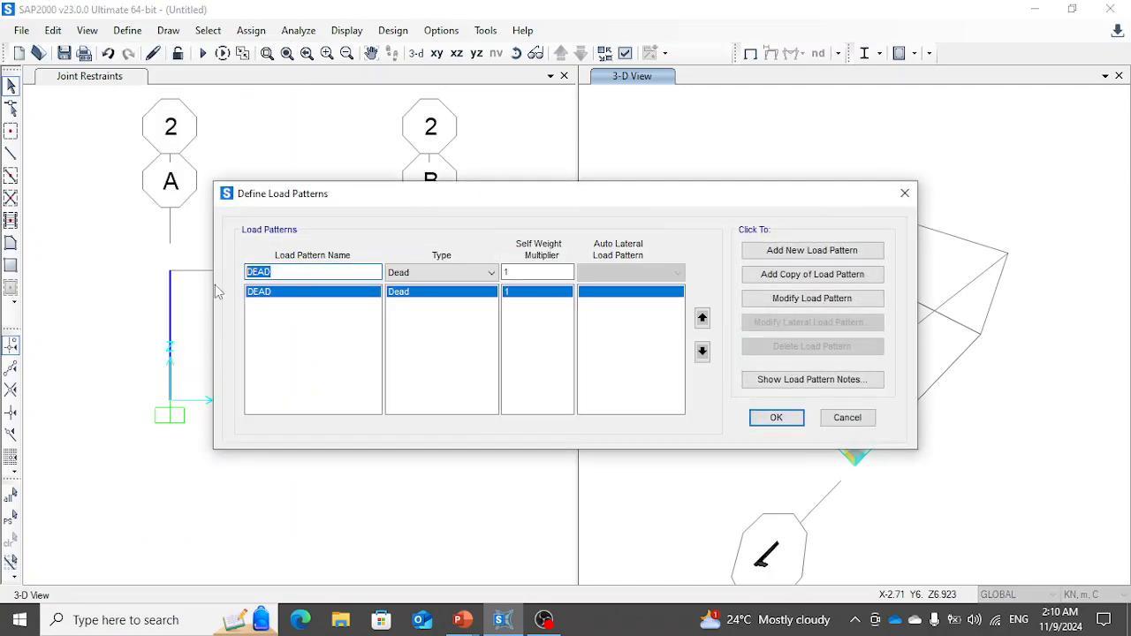
pyautogui.write('SDOD')
pyautogui.press('BackSpace')
pyautogui.write('F_Mass')
pyautogui.click(433, 272)
pyautogui.click(410, 311)
pyautogui.click(831, 251)
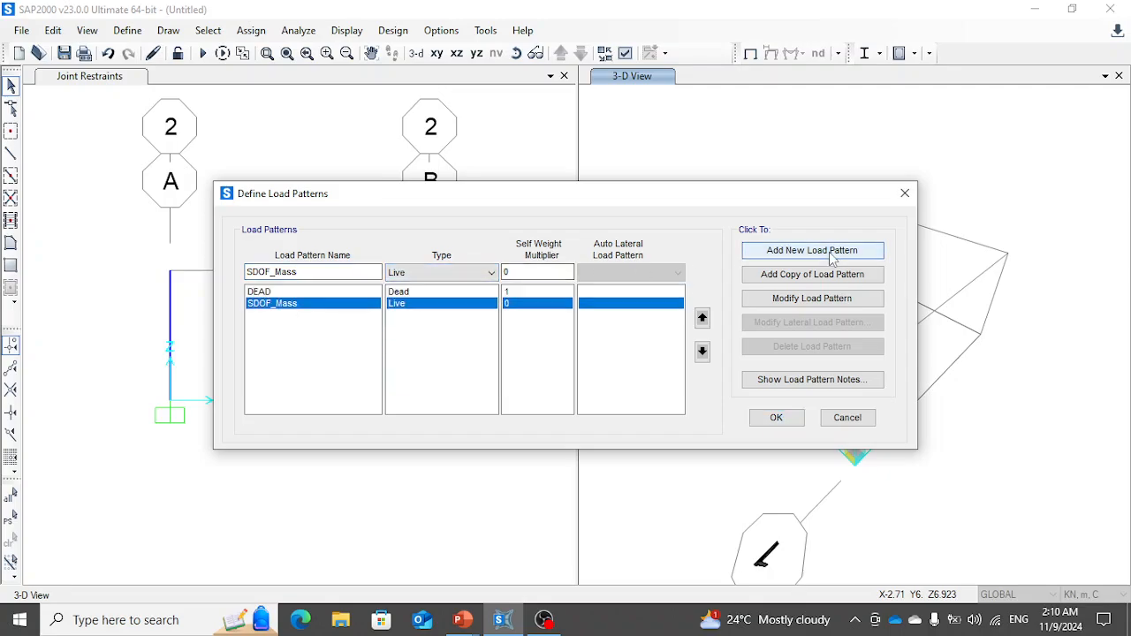
pyautogui.click(777, 417)
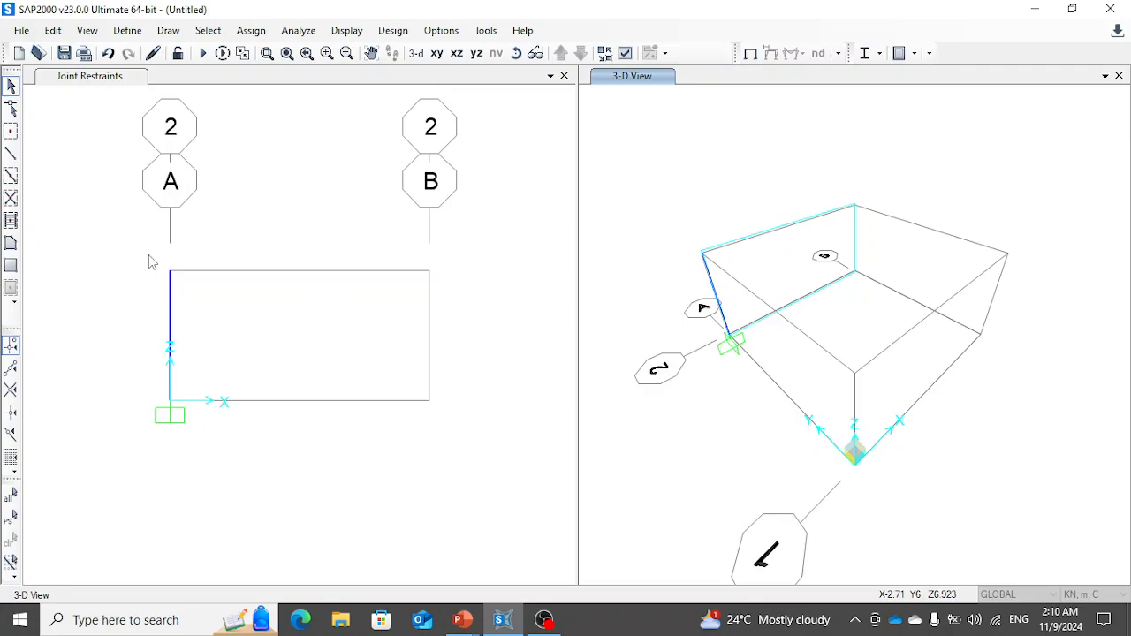
# - Assign joint forces of 0 kN in global X and -615 kN in global Z to the column's top joint under the SDOF_Mass load pattern
pyautogui.moveTo(147, 255); pyautogui.dragTo(197, 302)
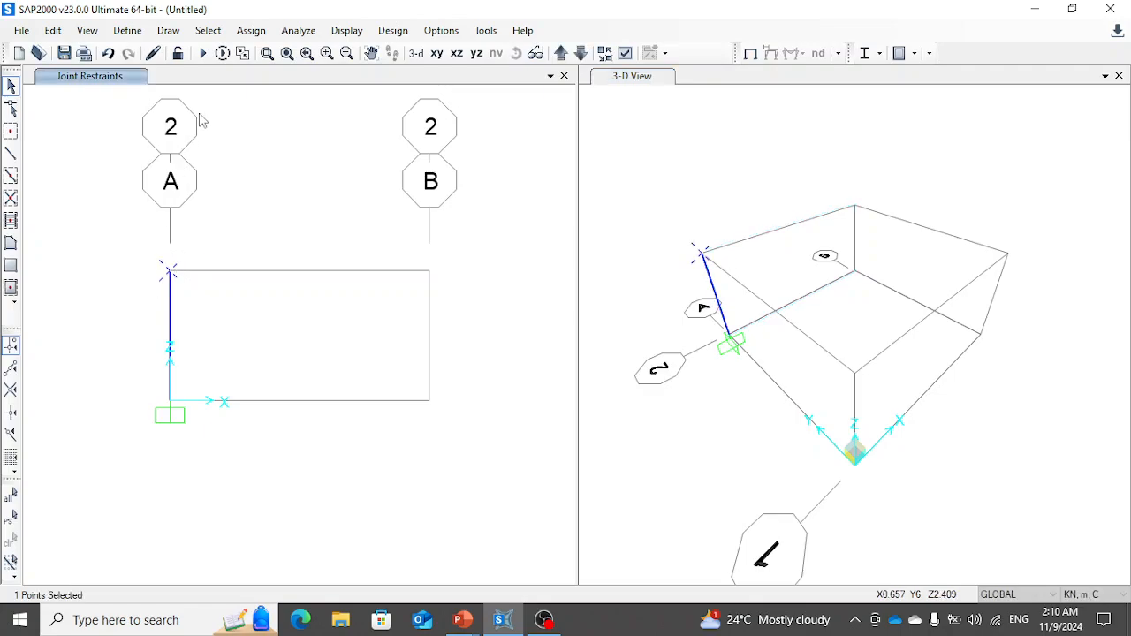
pyautogui.click(251, 30)
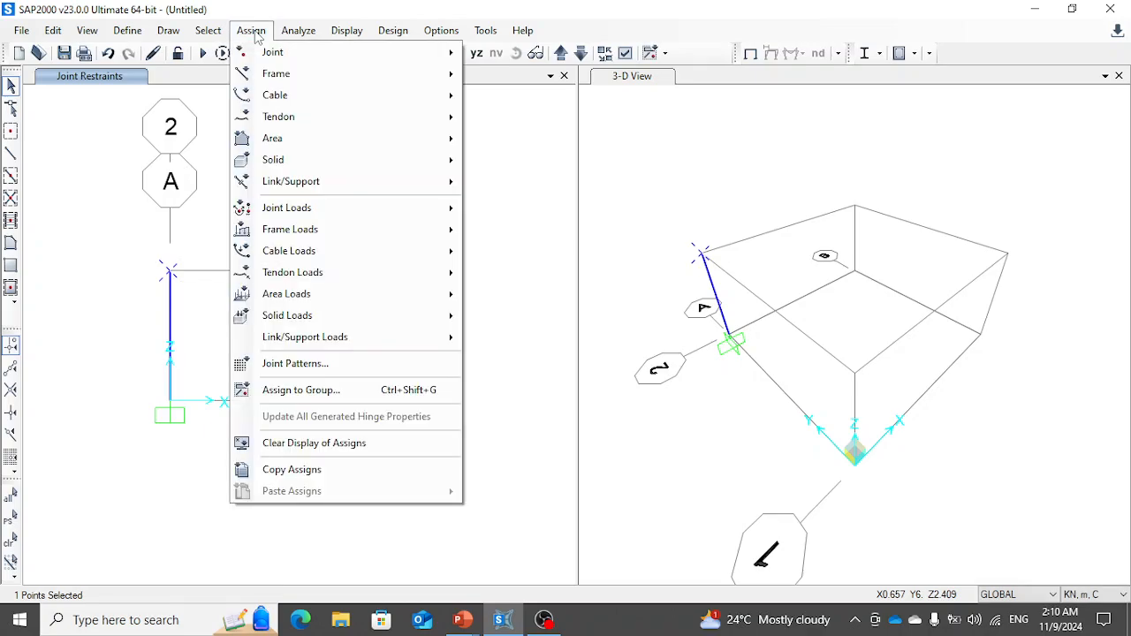
pyautogui.moveTo(315, 210)
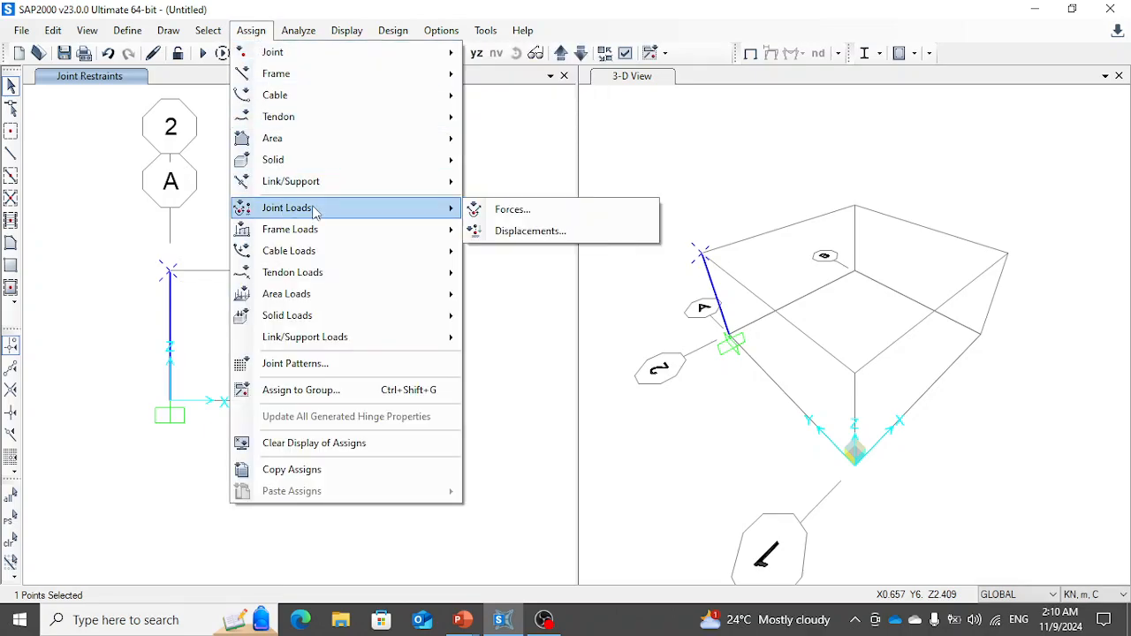
pyautogui.click(509, 210)
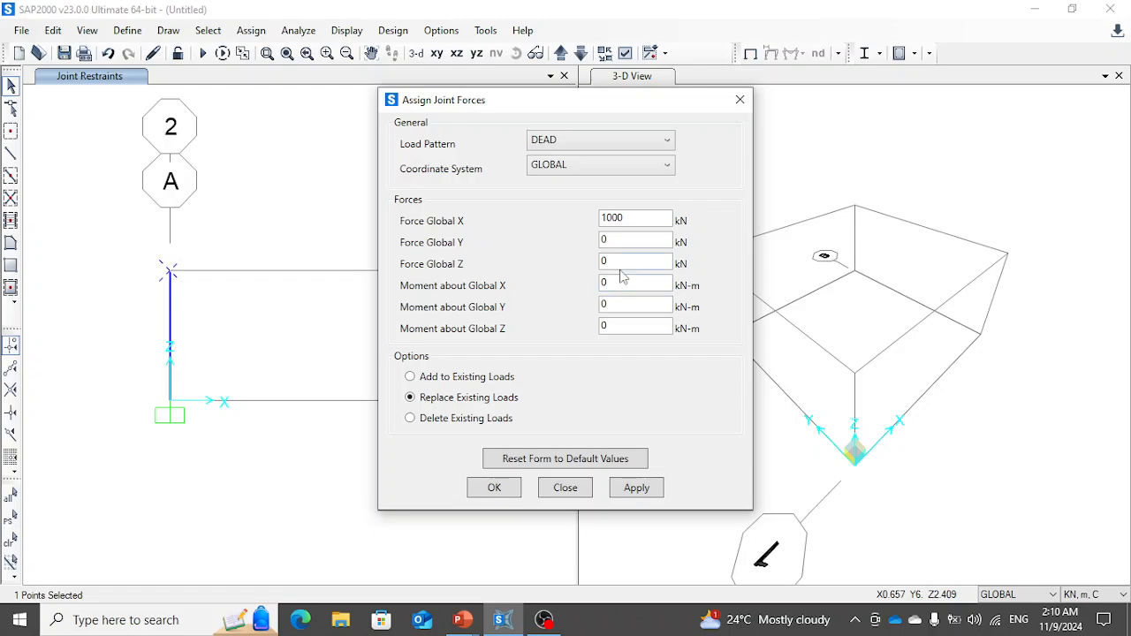
pyautogui.moveTo(633, 219); pyautogui.dragTo(576, 220)
pyautogui.write('0')
pyautogui.moveTo(622, 260); pyautogui.dragTo(574, 270)
pyautogui.write('-615')
pyautogui.click(608, 140)
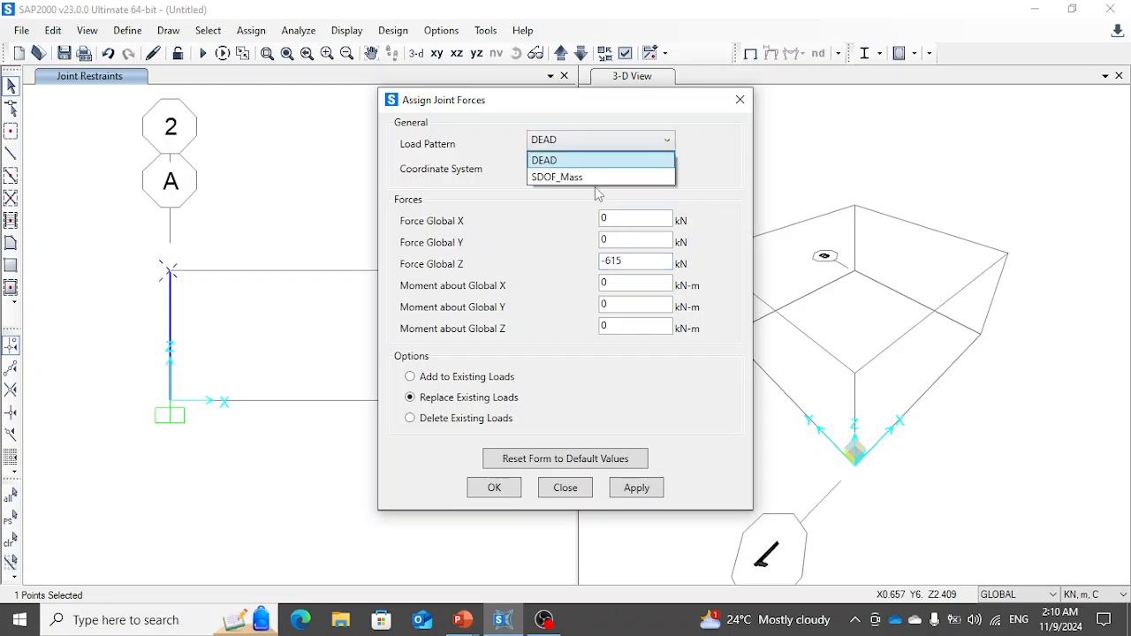
pyautogui.click(597, 180)
pyautogui.click(627, 488)
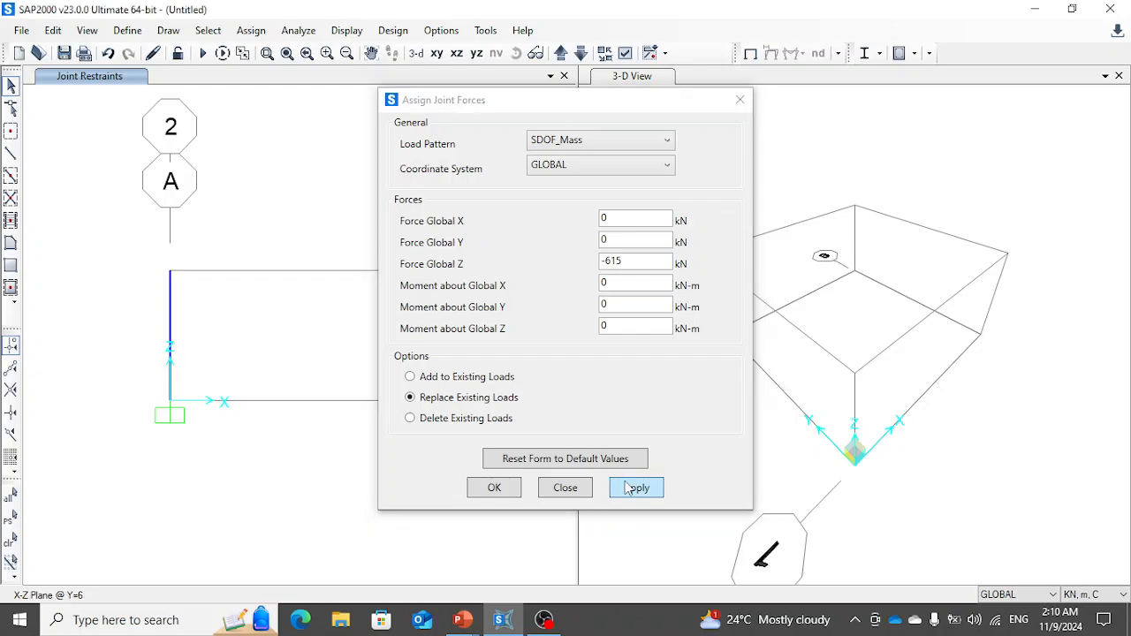
pyautogui.click(565, 487)
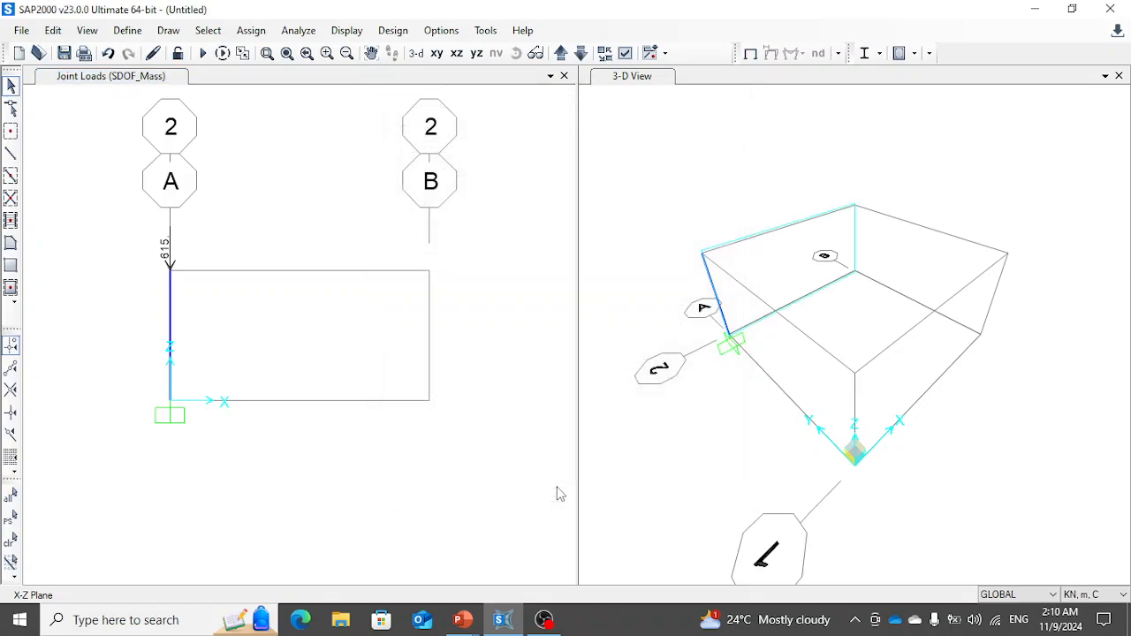
# - Add a mass source named SDOF_Mass that excludes element self mass and uses the SDOF_Mass load pattern with multiplier 1
pyautogui.click(129, 32)
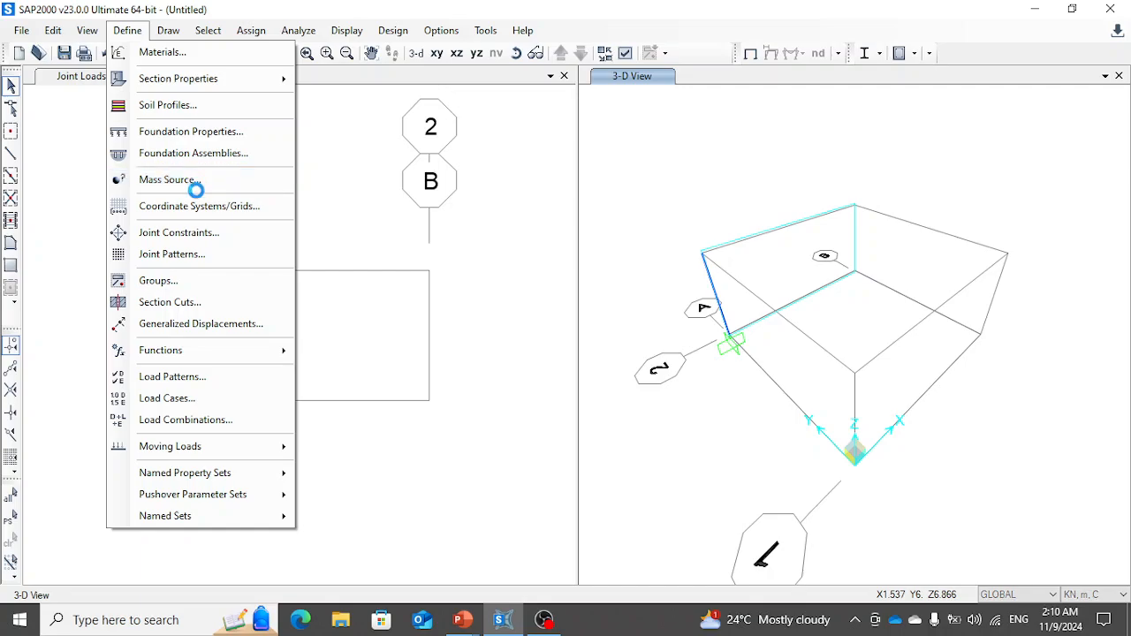
pyautogui.click(194, 181)
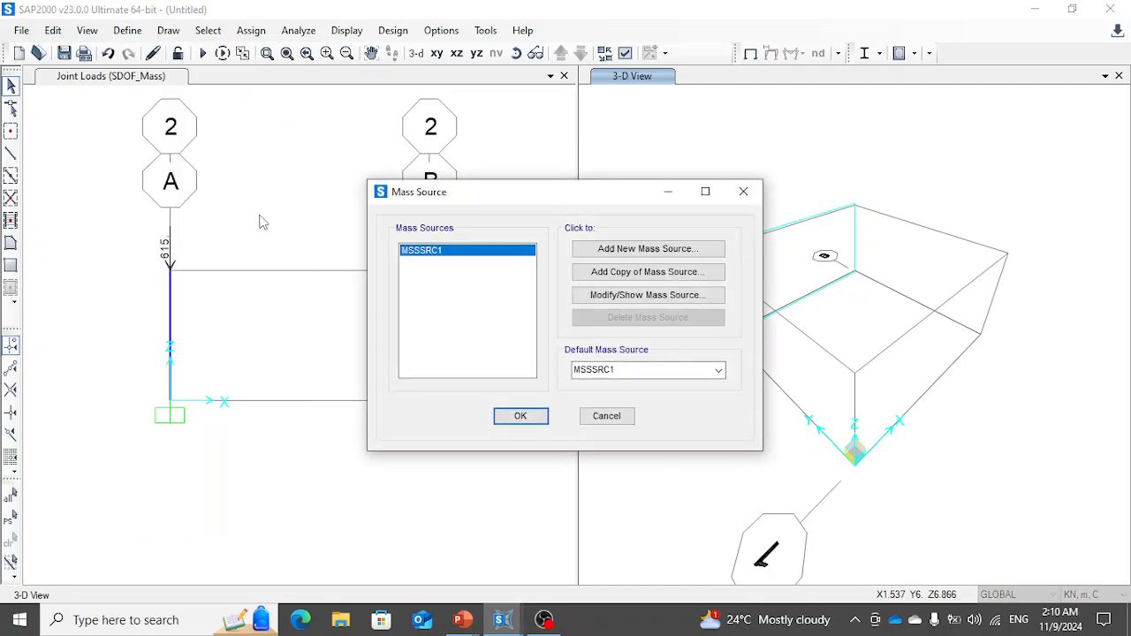
pyautogui.click(639, 248)
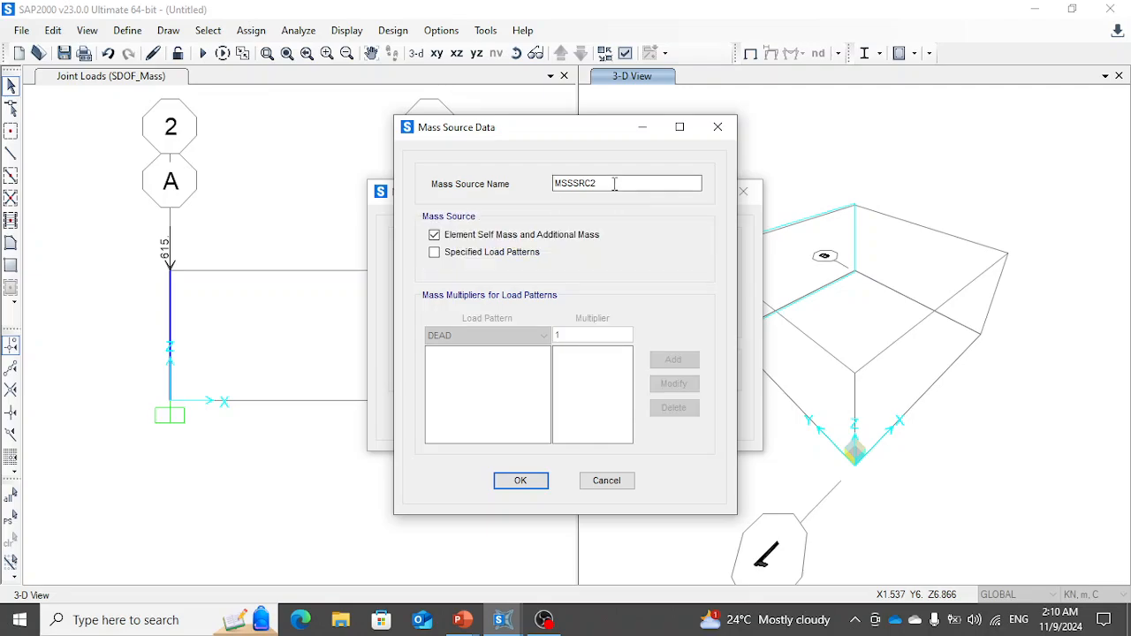
pyautogui.moveTo(614, 183); pyautogui.dragTo(535, 182)
pyautogui.write('SDOF_Mass')
pyautogui.click(491, 234)
pyautogui.click(471, 251)
pyautogui.click(491, 336)
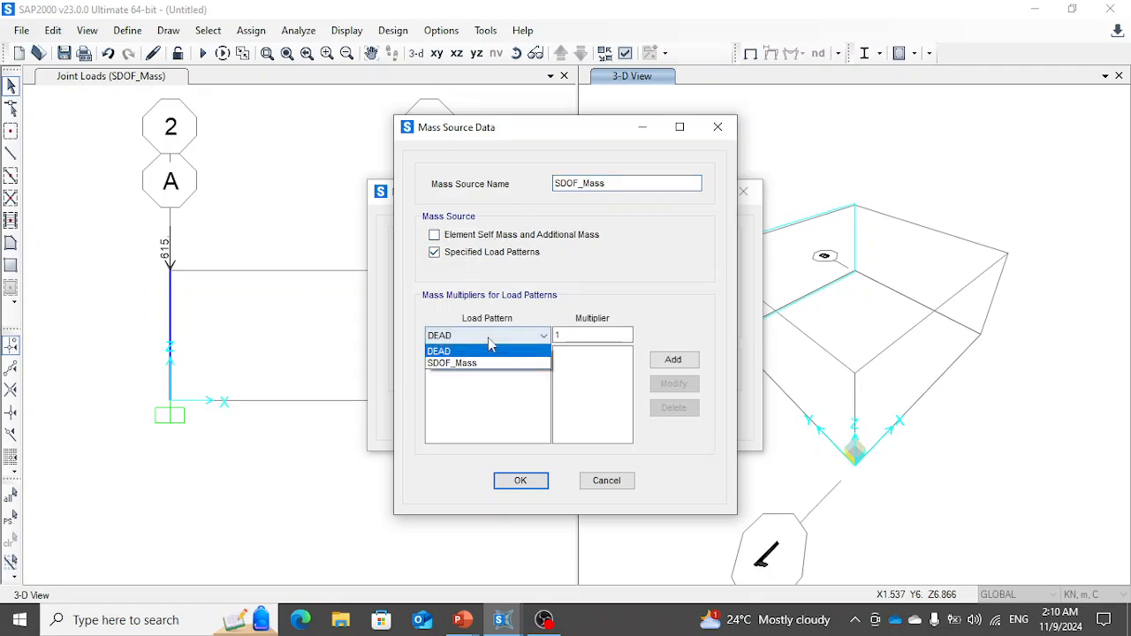
pyautogui.click(485, 363)
pyautogui.click(669, 362)
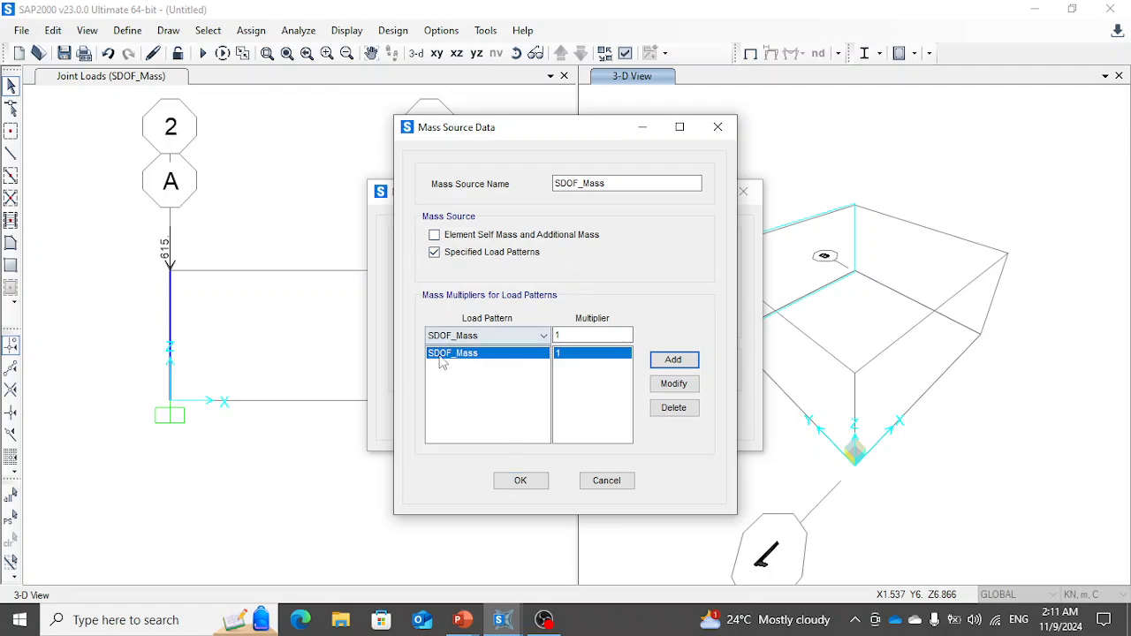
pyautogui.click(523, 481)
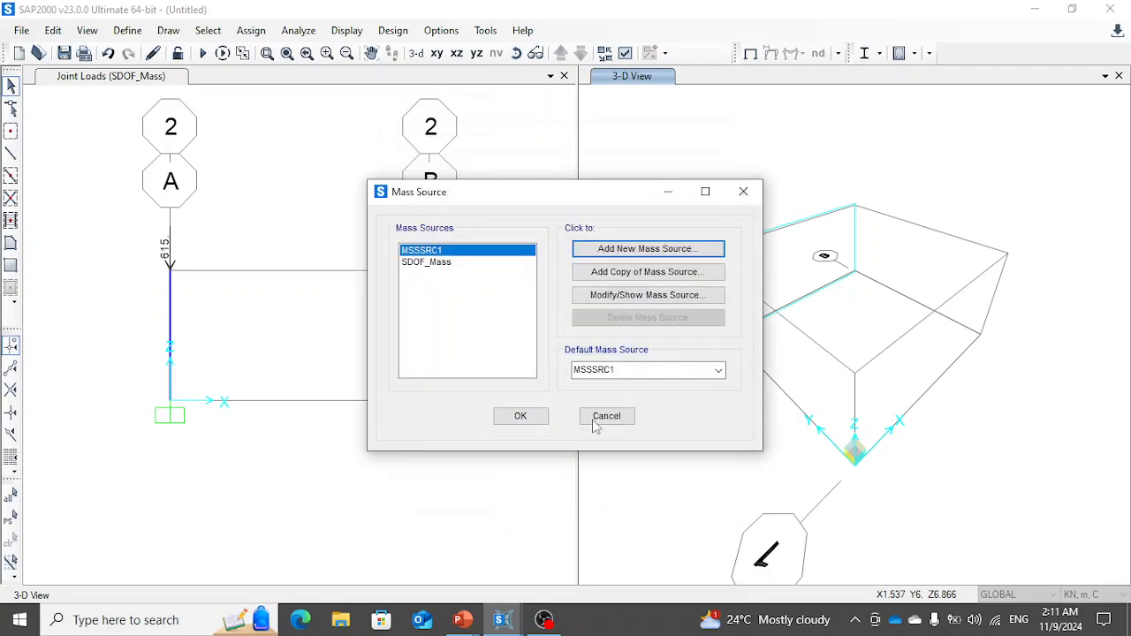
# - Make SDOF_Mass the default mass source and accept the mass source definitions
pyautogui.click(720, 372)
pyautogui.click(676, 397)
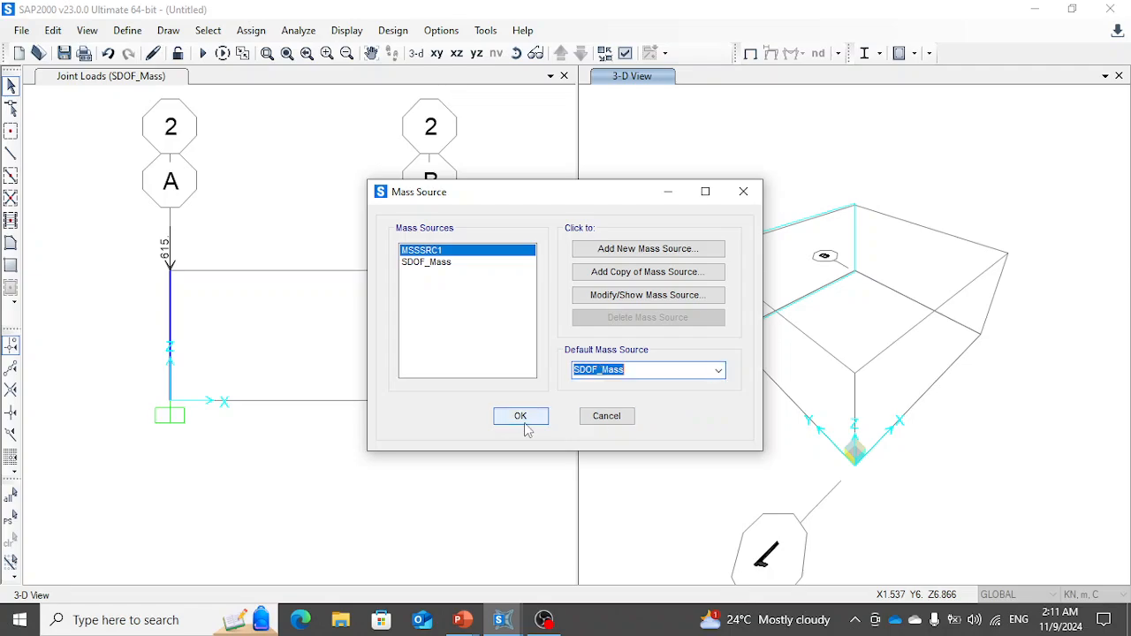
pyautogui.click(522, 421)
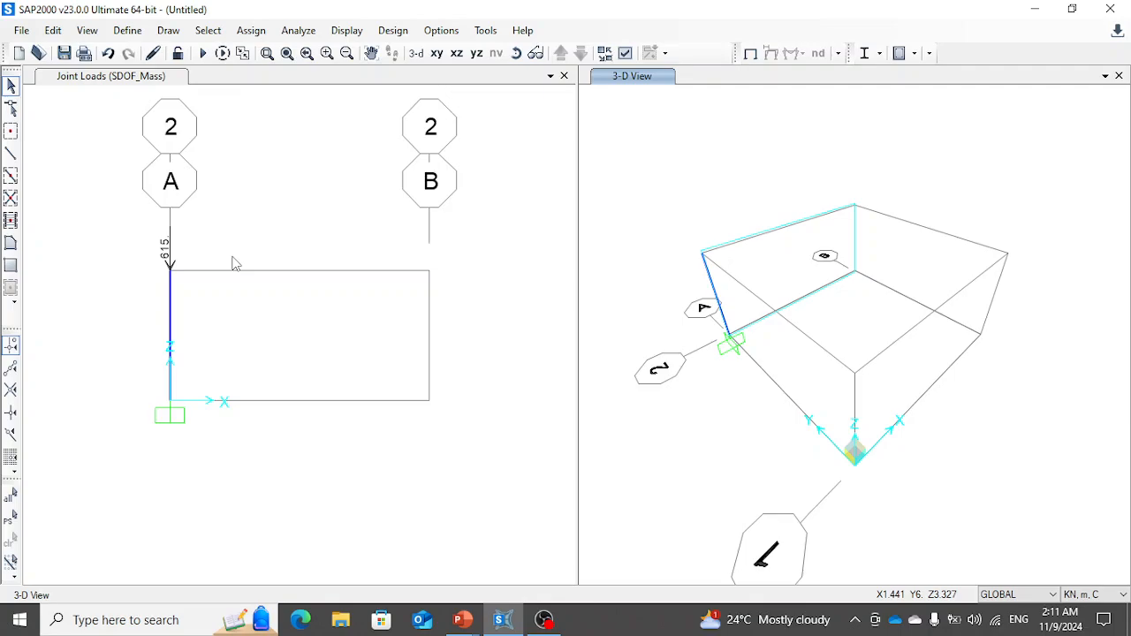
# - Review the SDOF_Mass load case's settings, including its applied load, analysis type and mass source
pyautogui.click(128, 31)
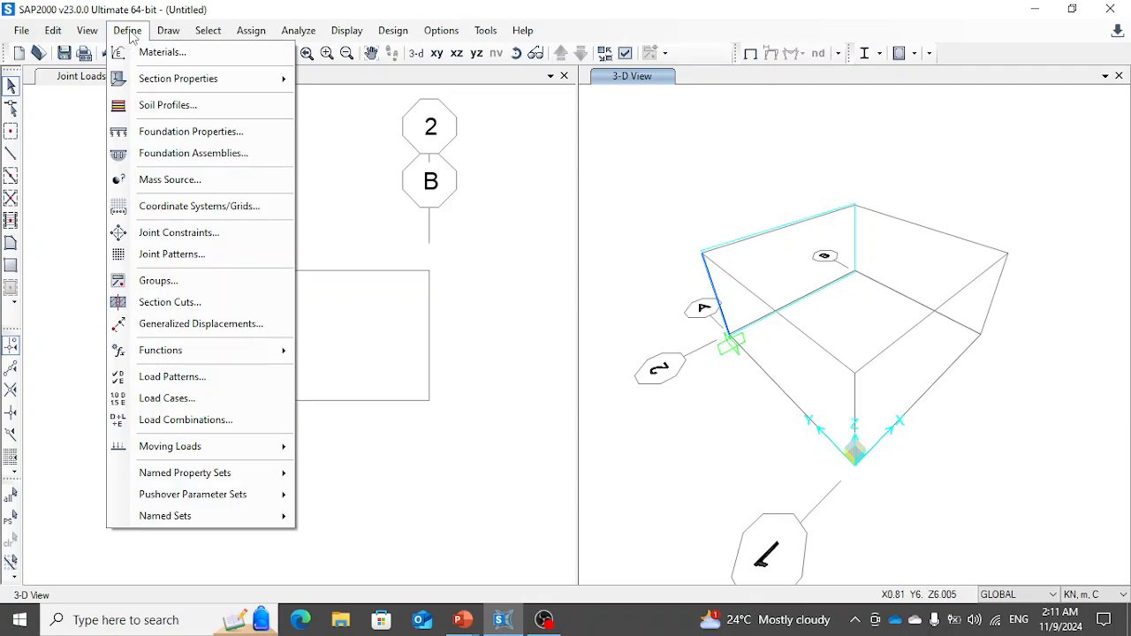
pyautogui.click(176, 399)
pyautogui.click(353, 285)
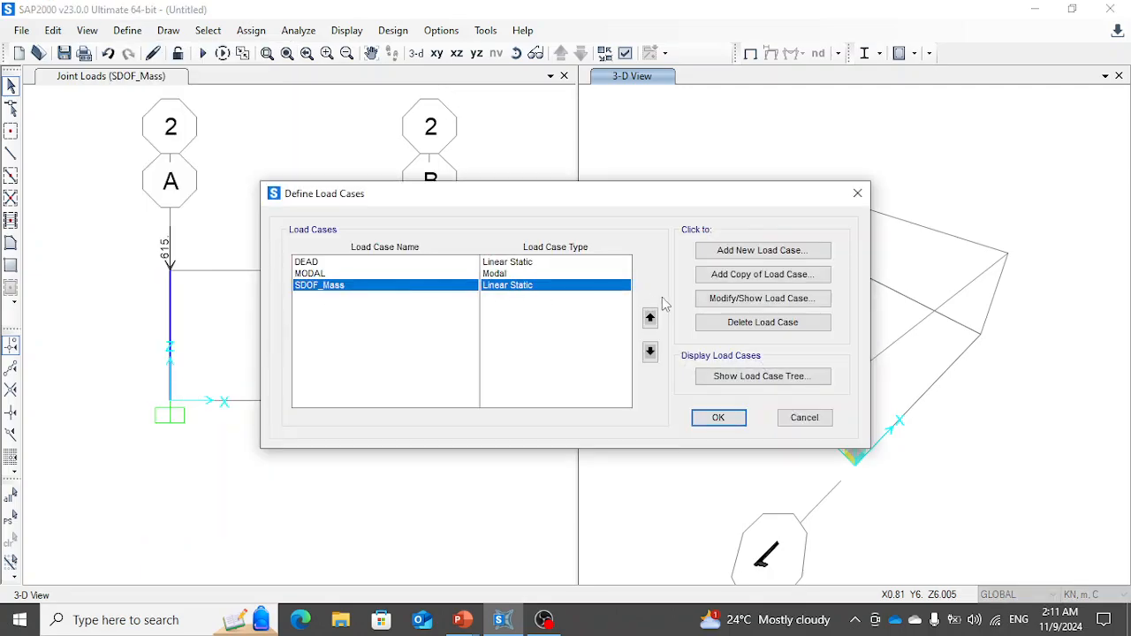
pyautogui.click(761, 304)
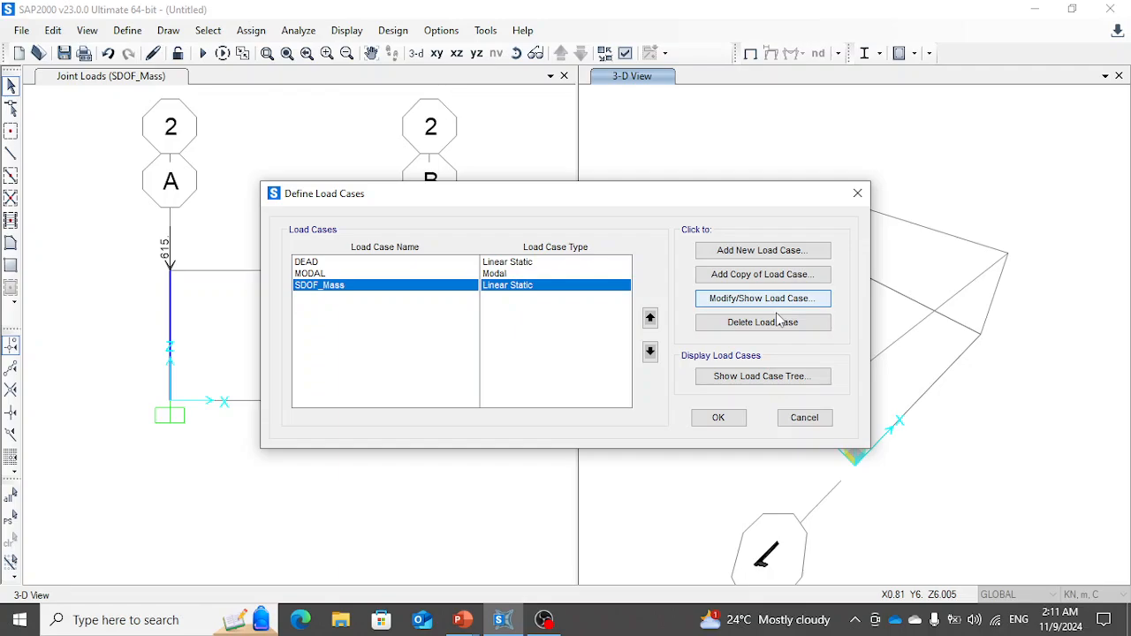
pyautogui.click(778, 303)
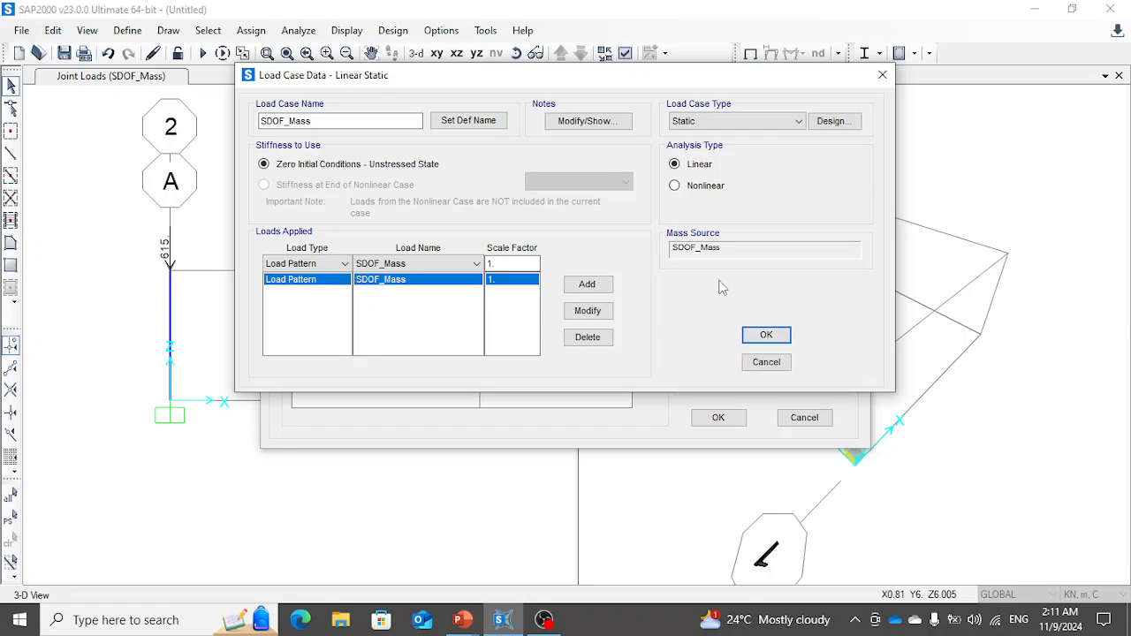
pyautogui.click(766, 334)
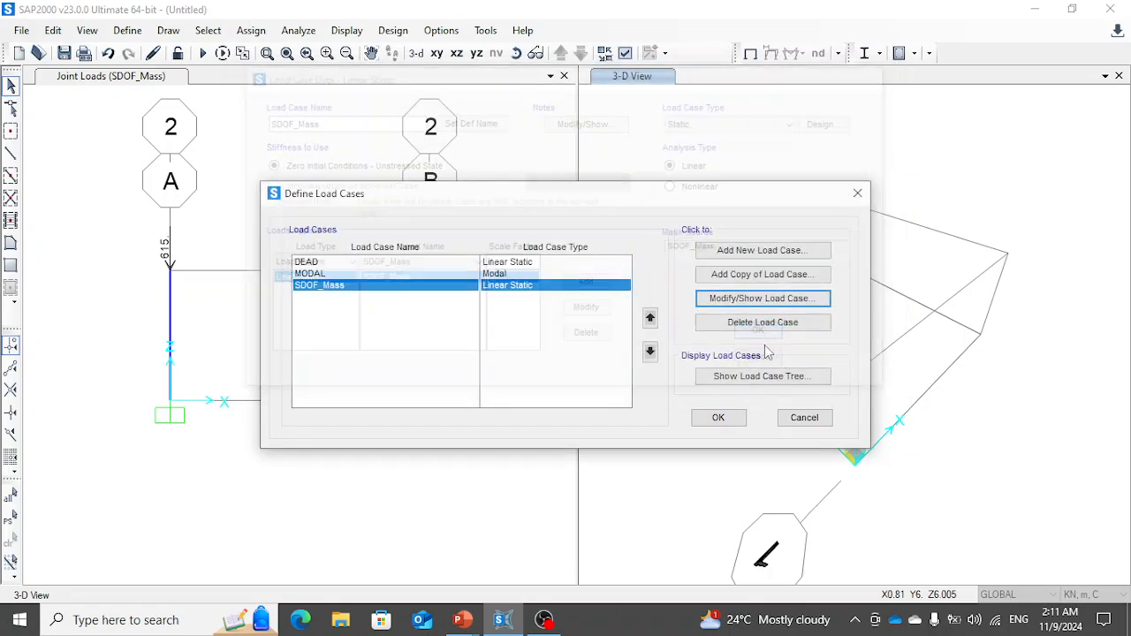
pyautogui.click(718, 417)
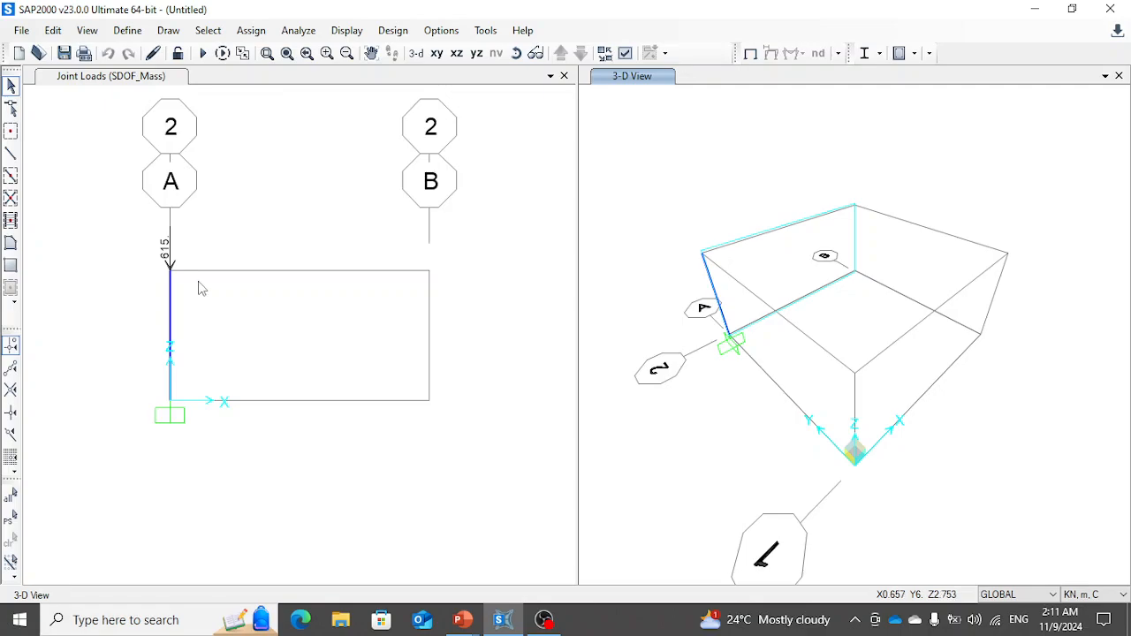
# - Check the loading data on the presentation slide and add a load pattern named Lateral Load_Static with type Live in SAP2000
pyautogui.hotkey('alt', 'Tab')
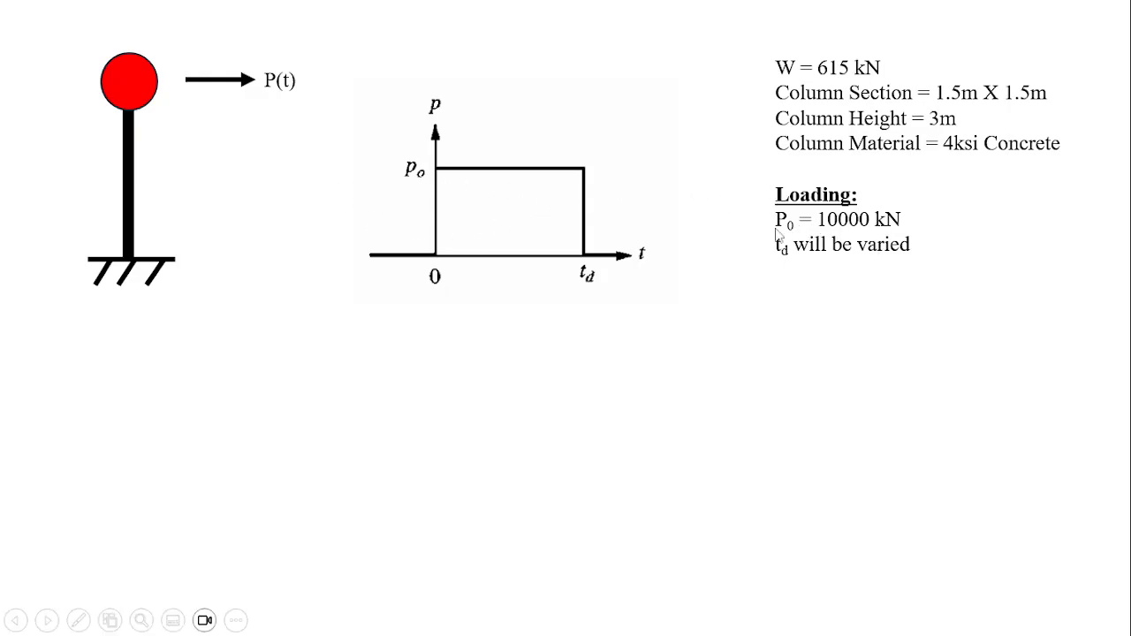
pyautogui.hotkey('alt', 'Tab')
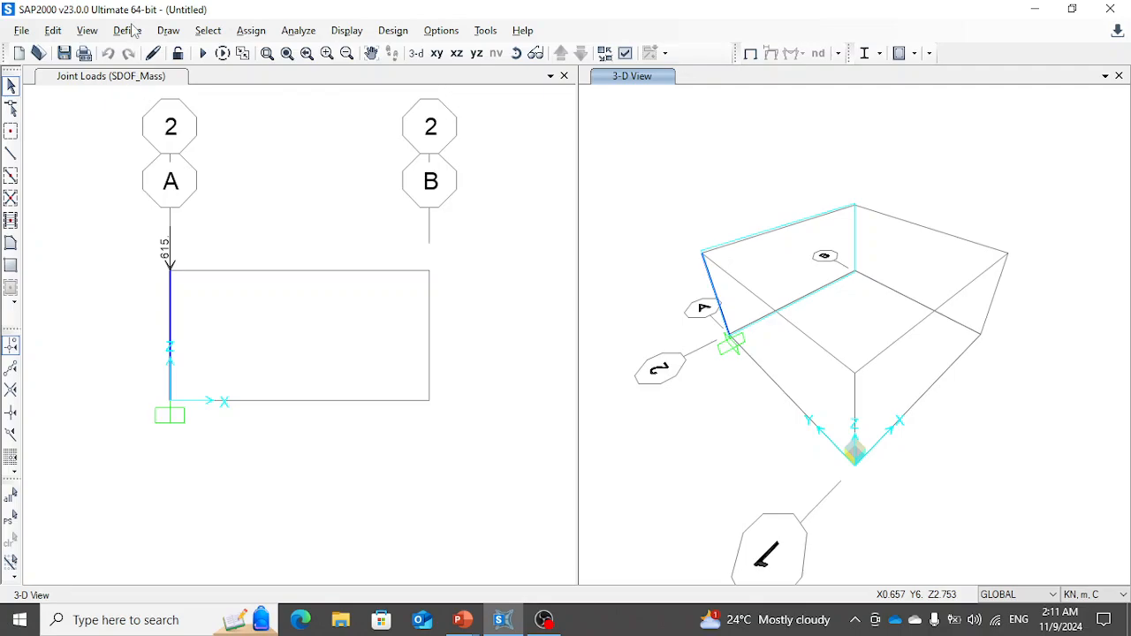
pyautogui.click(129, 32)
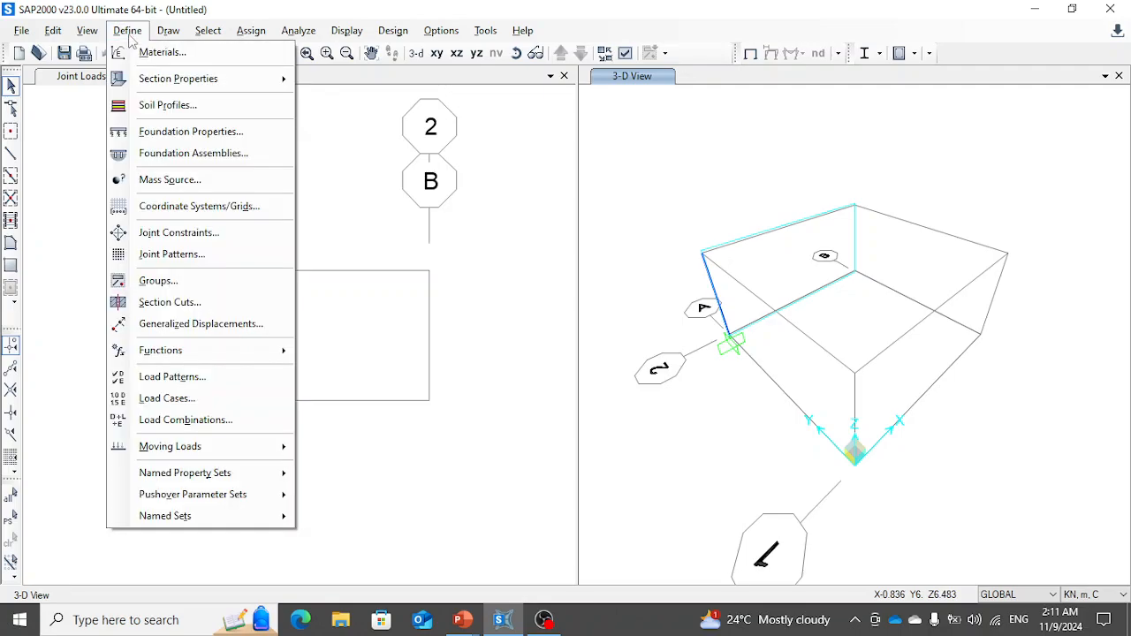
pyautogui.click(181, 377)
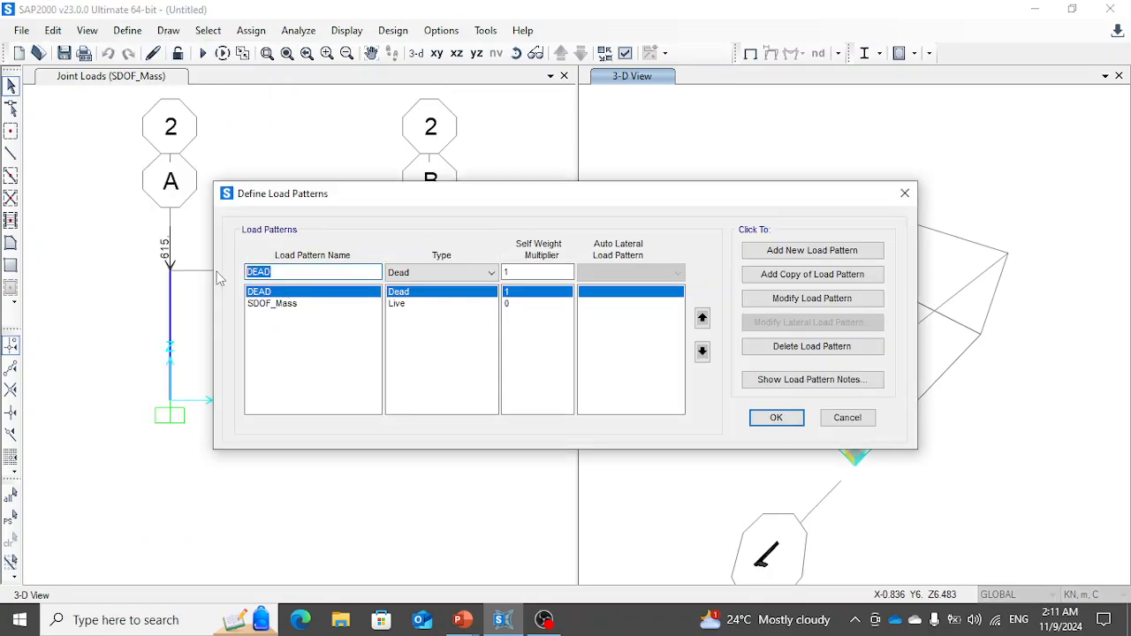
pyautogui.write('Lateral Load_Static')
pyautogui.click(425, 273)
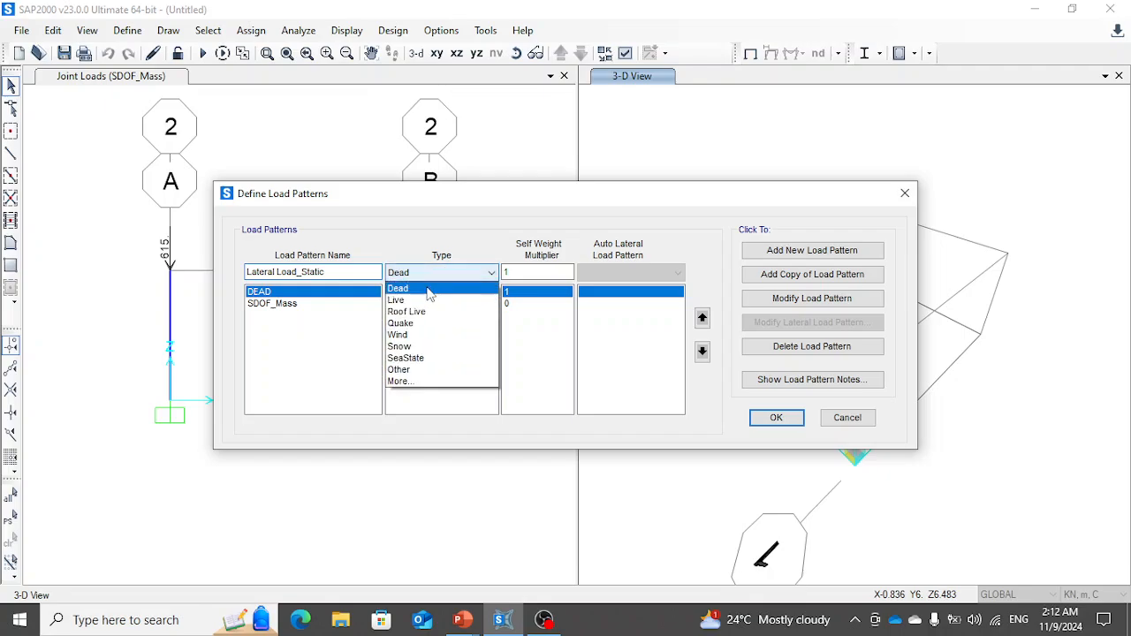
pyautogui.click(420, 304)
pyautogui.click(822, 257)
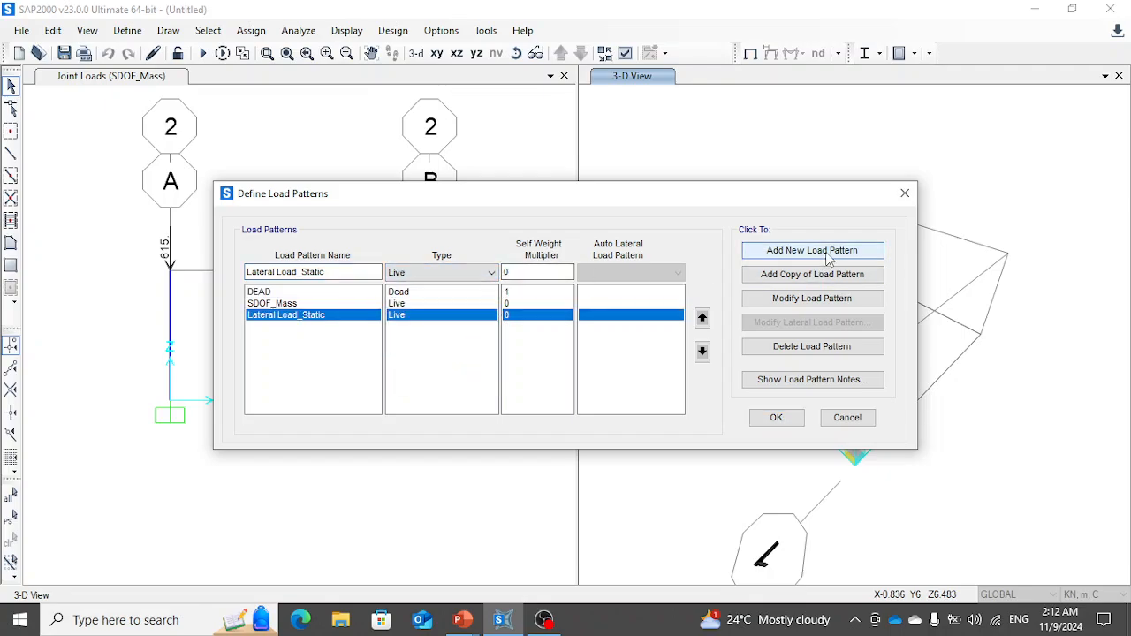
pyautogui.click(789, 421)
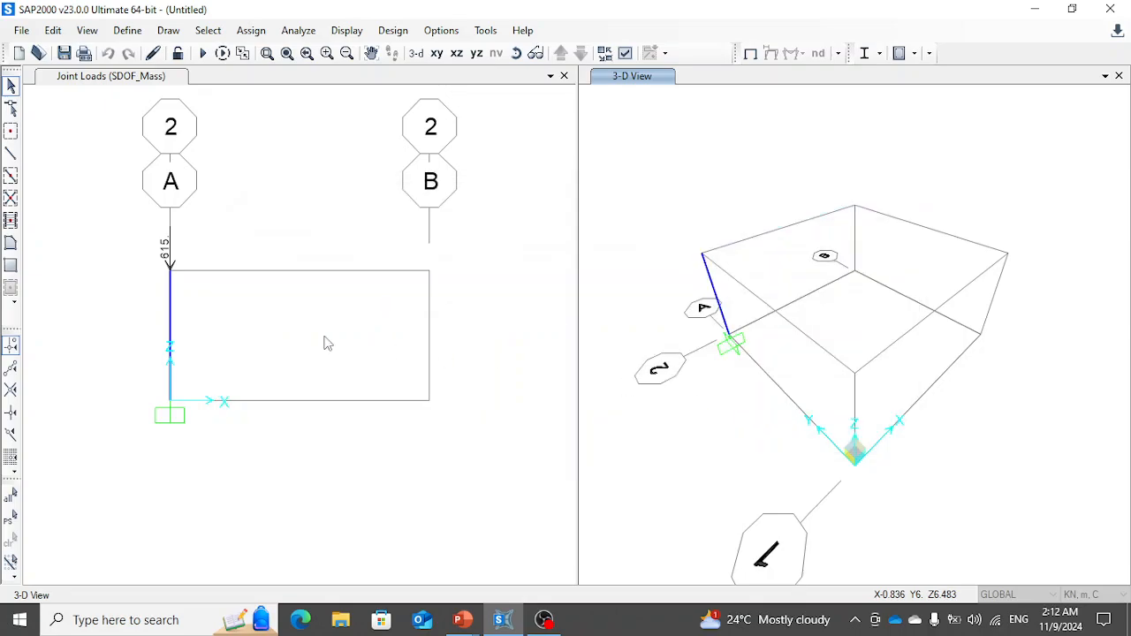
# - Assign joint forces of 10000 kN in global X and 0 kN in global Z to the column's top joint under Lateral Load_Static
pyautogui.click(170, 265)
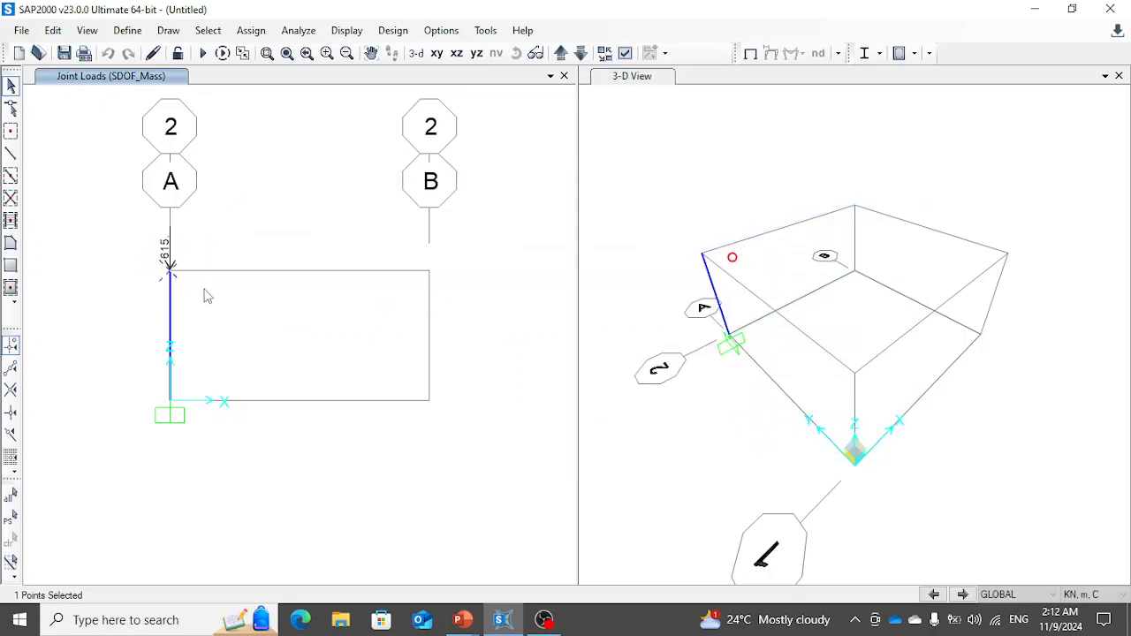
pyautogui.click(251, 30)
pyautogui.moveTo(301, 208)
pyautogui.click(495, 212)
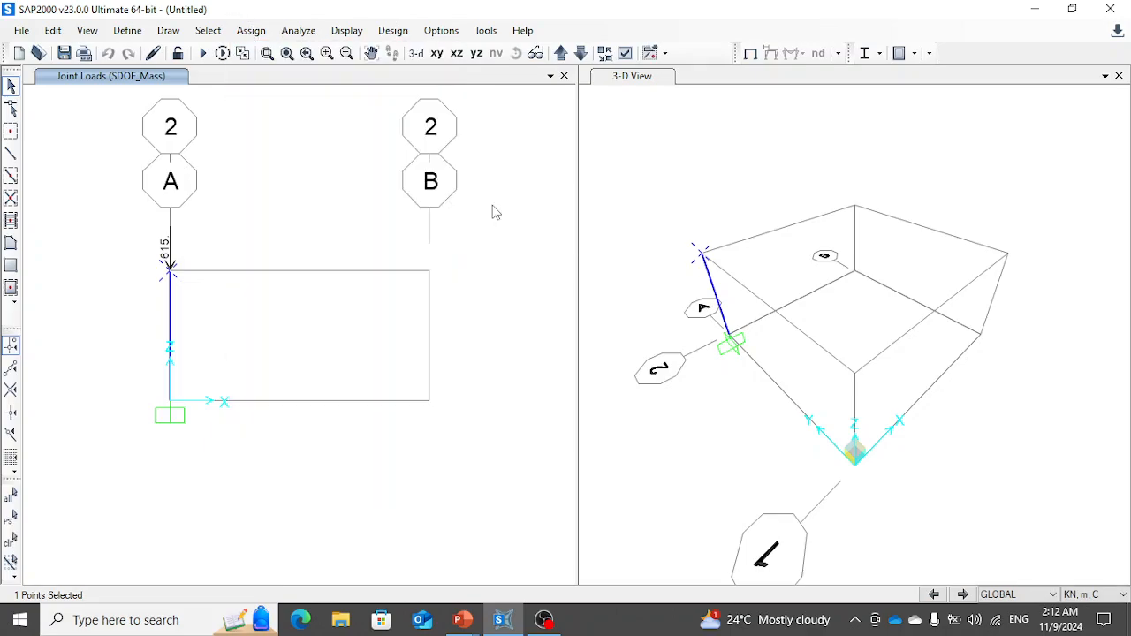
pyautogui.click(604, 221)
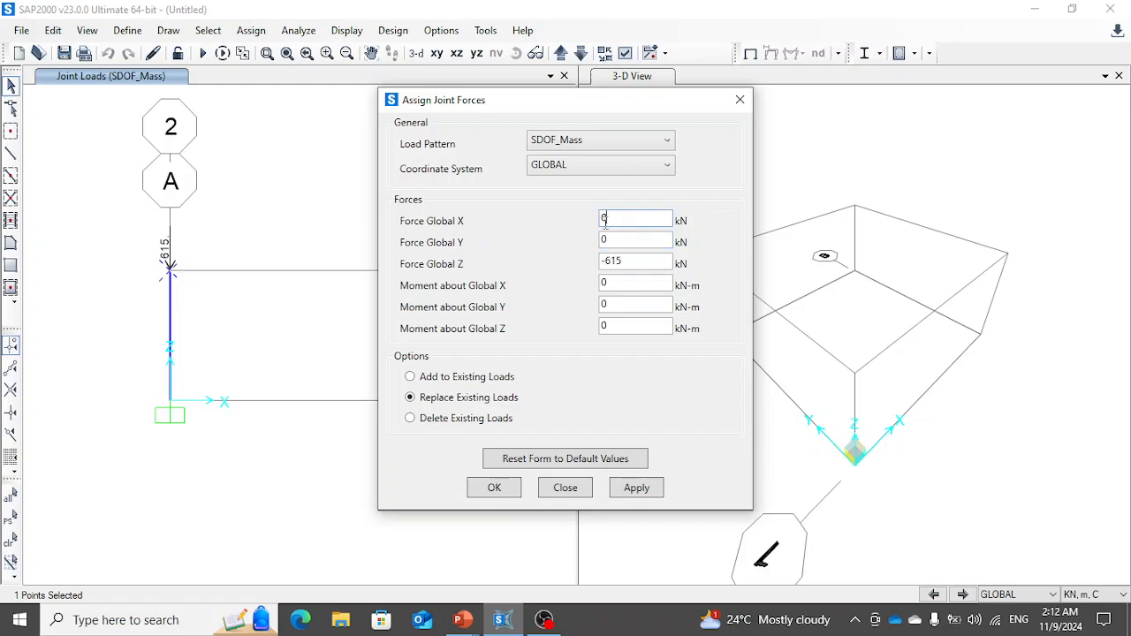
pyautogui.doubleClick(604, 221)
pyautogui.doubleClick(610, 261)
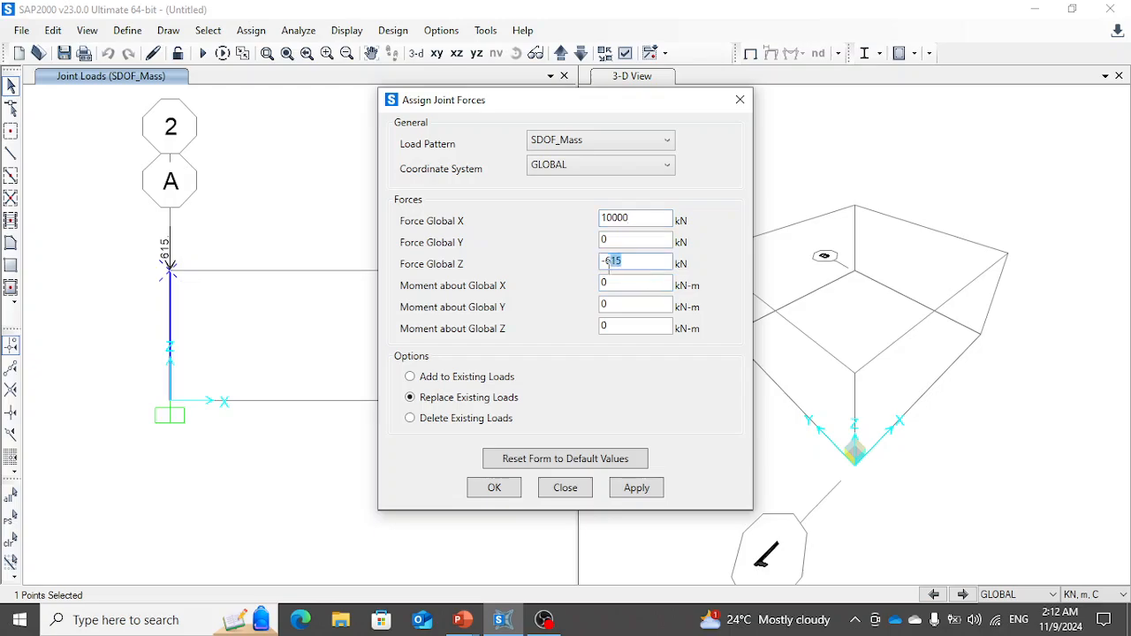
pyautogui.write('0')
pyautogui.click(606, 141)
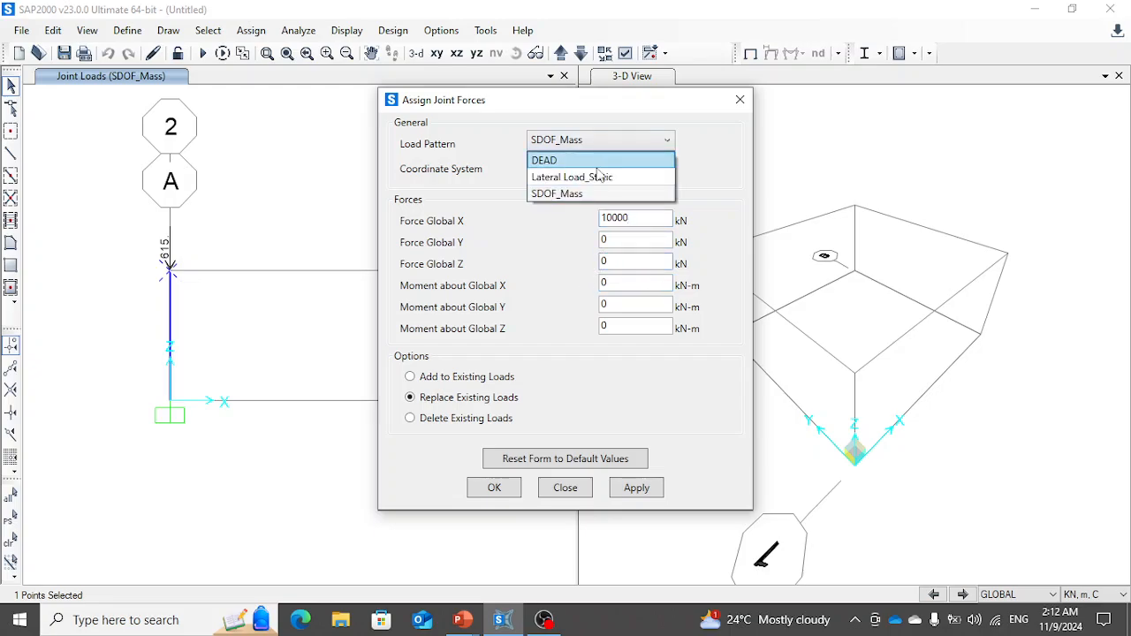
pyautogui.click(595, 175)
pyautogui.click(624, 489)
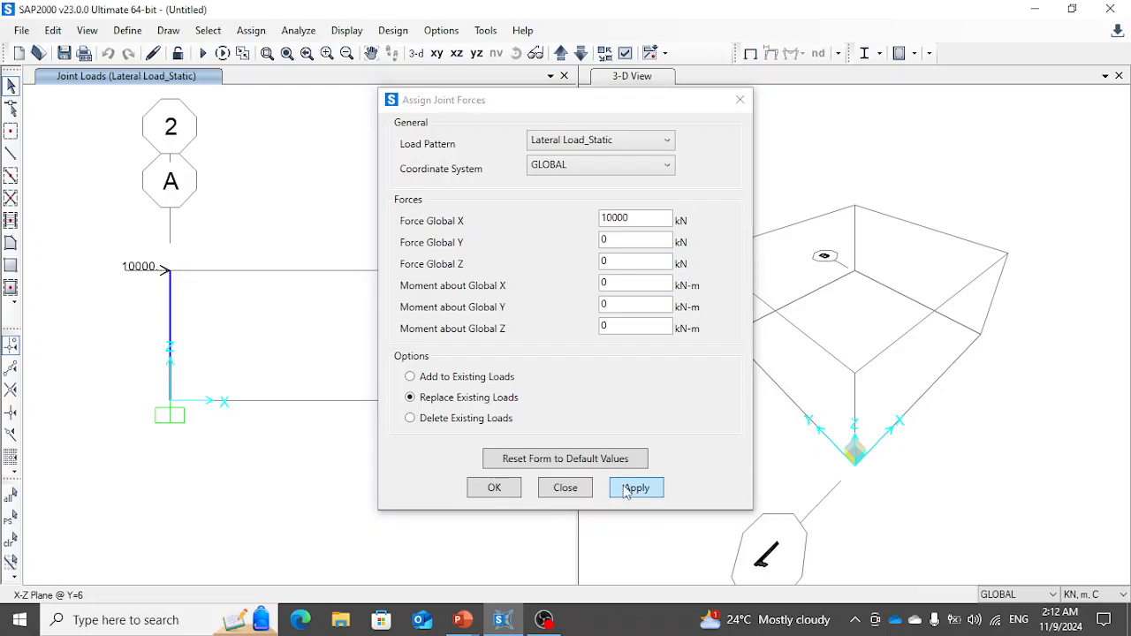
pyautogui.click(495, 491)
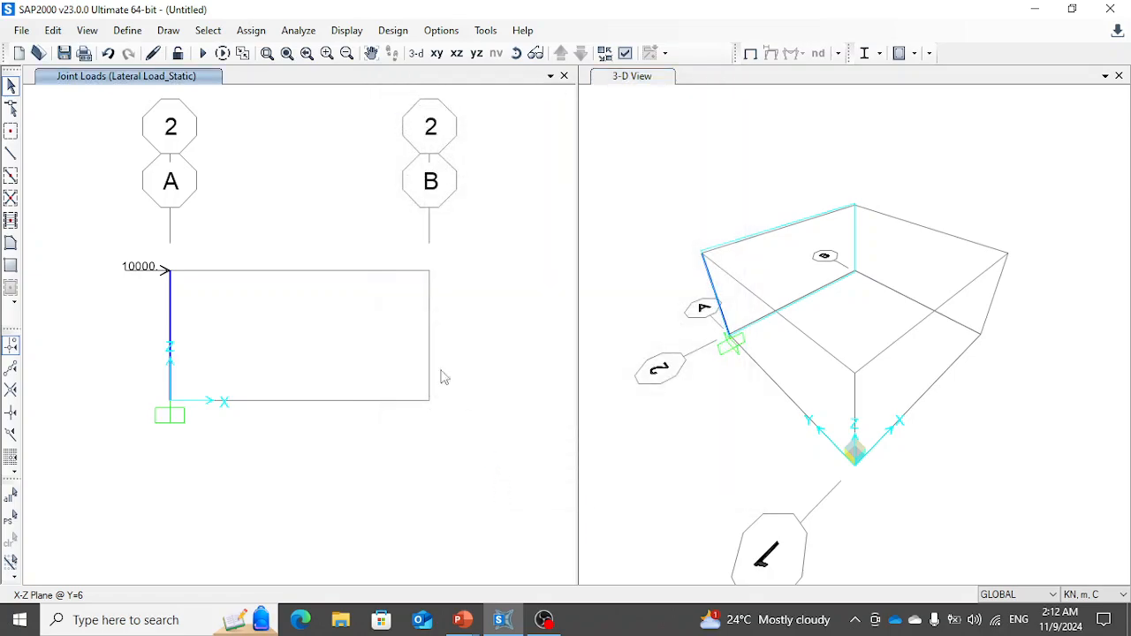
# - Run the analysis for all load cases, saving the model file as Case 1 in the Video folder
pyautogui.click(202, 53)
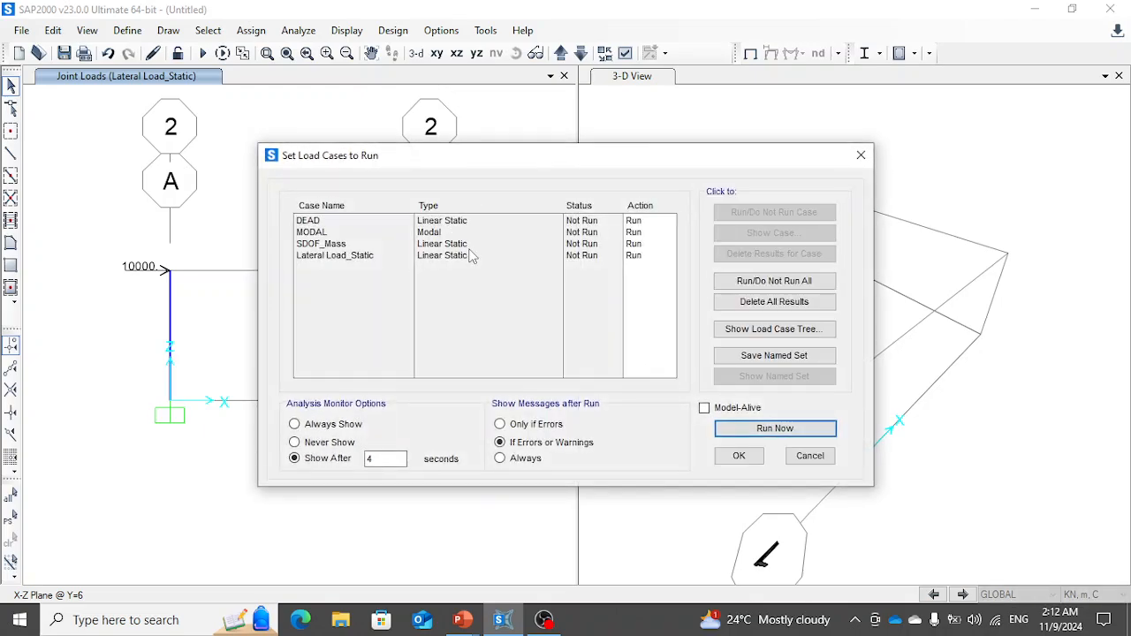
pyautogui.click(755, 432)
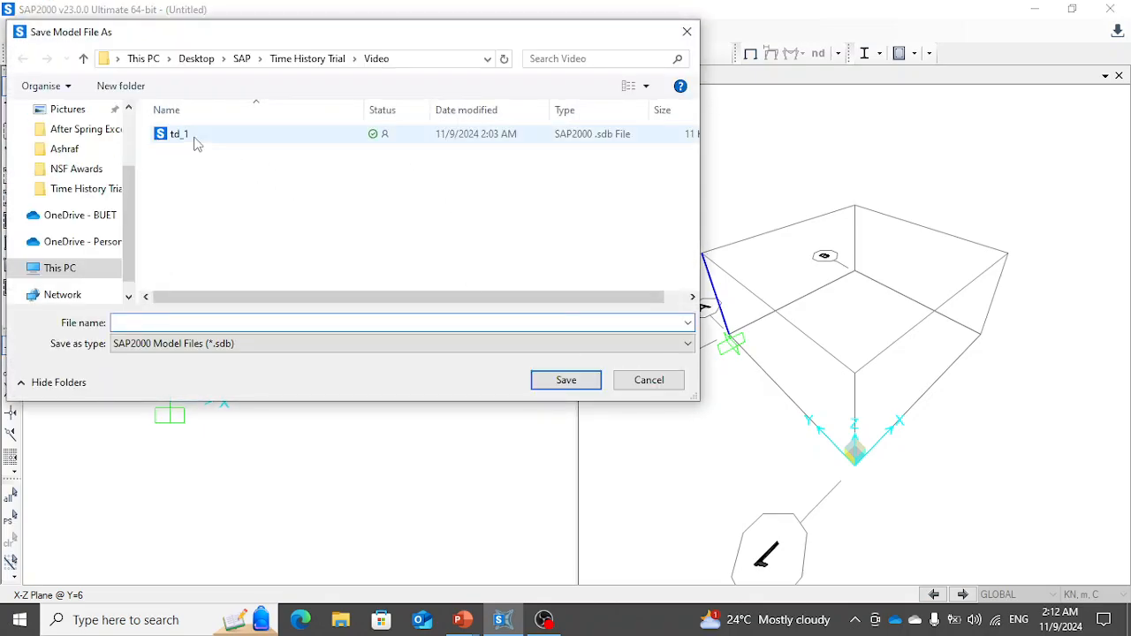
pyautogui.click(196, 144)
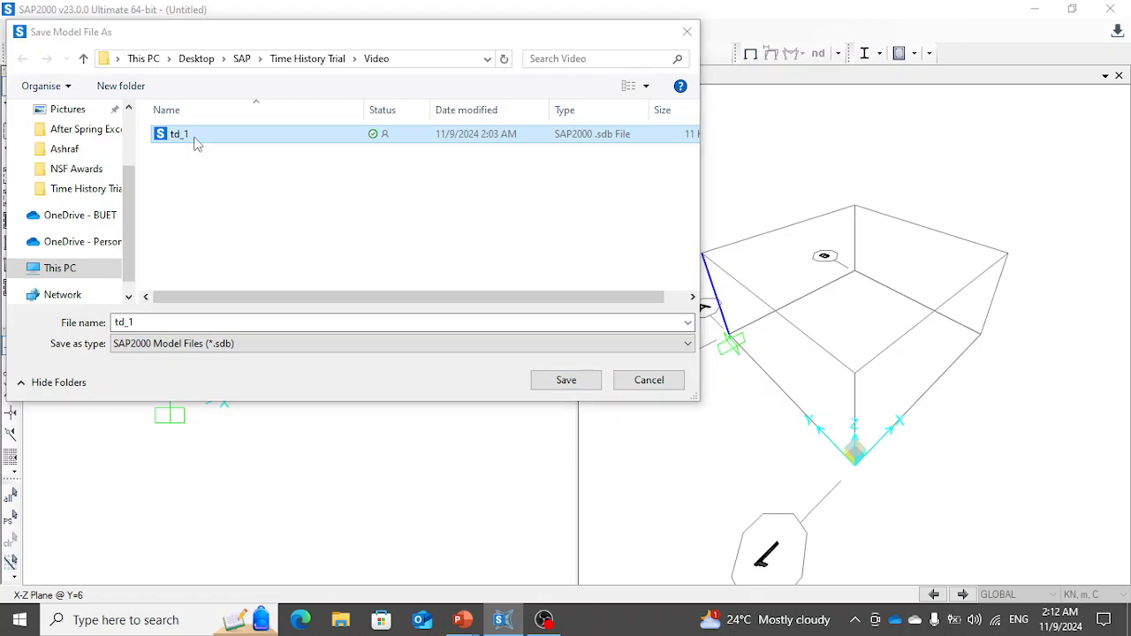
pyautogui.click(155, 321)
pyautogui.write('C')
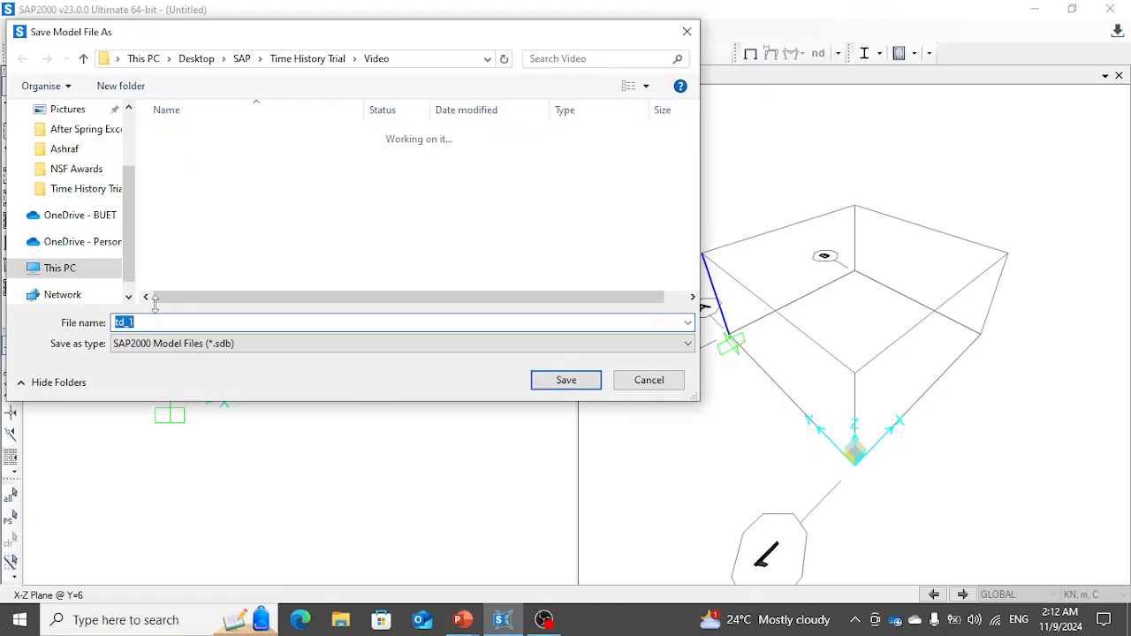
pyautogui.write('ase 1')
pyautogui.press('Return')
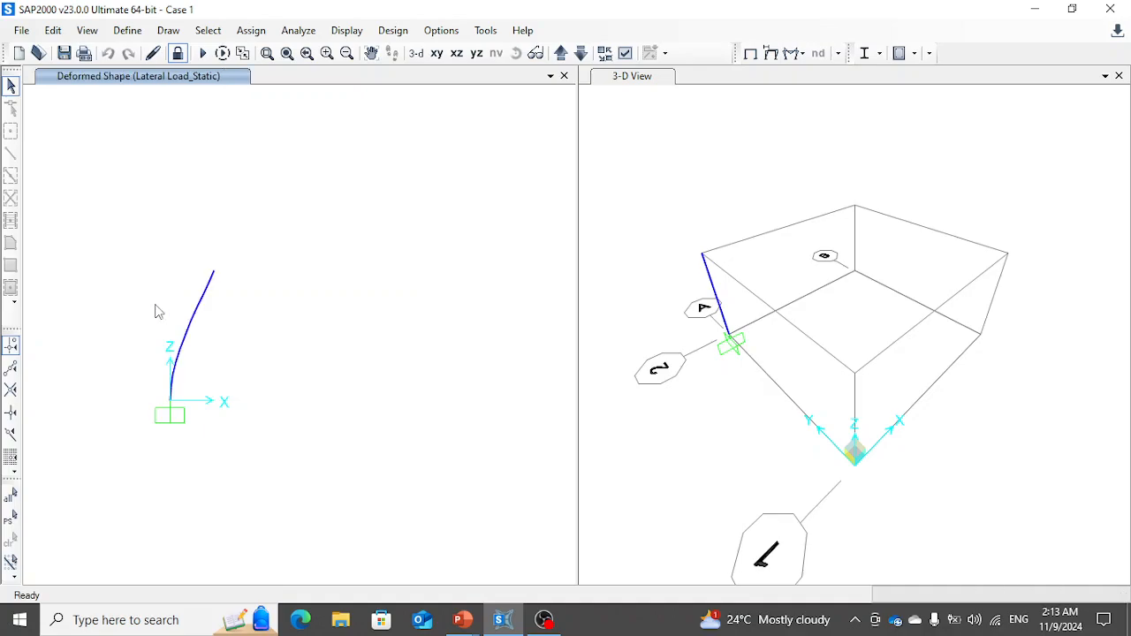
# - Read the top joint's displacement under Lateral Load_Static, and check the stiffness and natural period calculations in the presentation
pyautogui.click(243, 279)
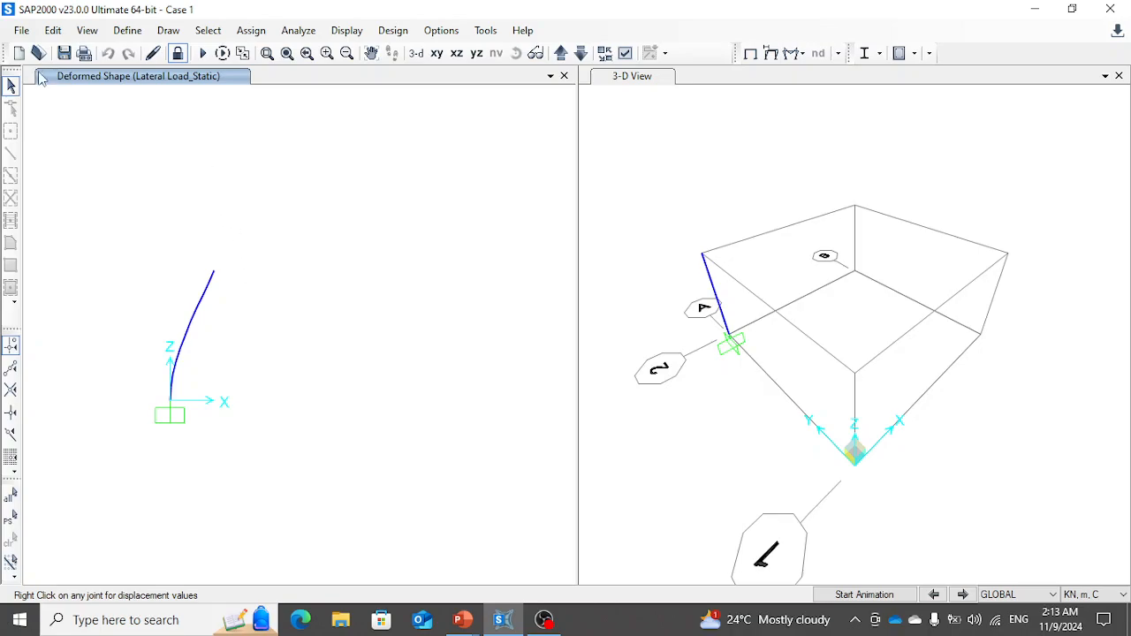
pyautogui.rightClick(214, 275)
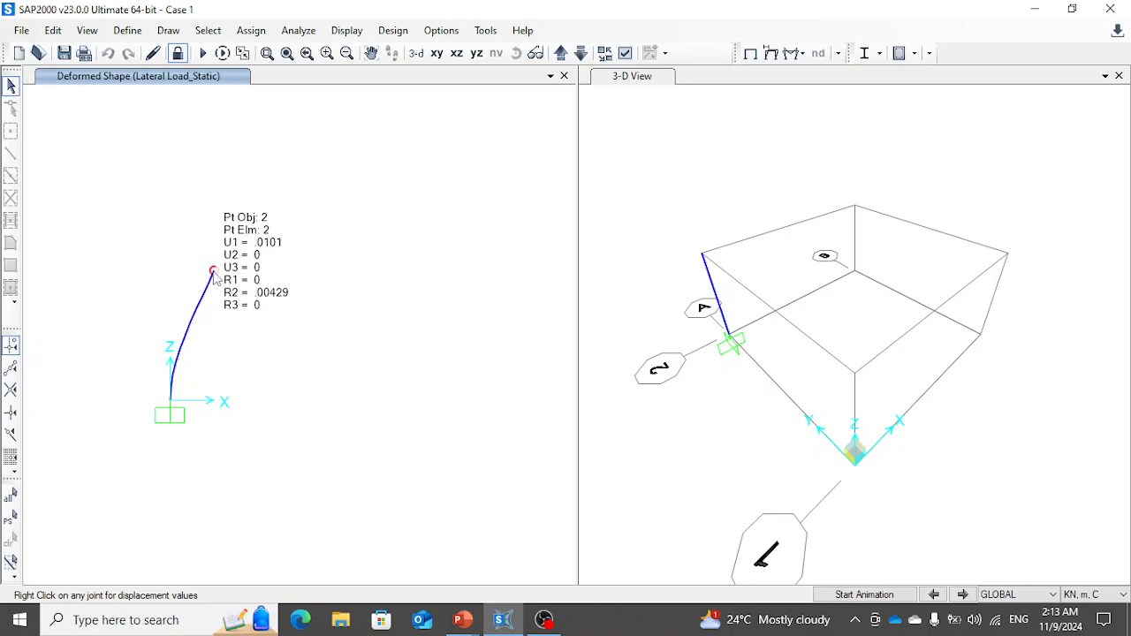
pyautogui.hotkey('alt', 'Tab')
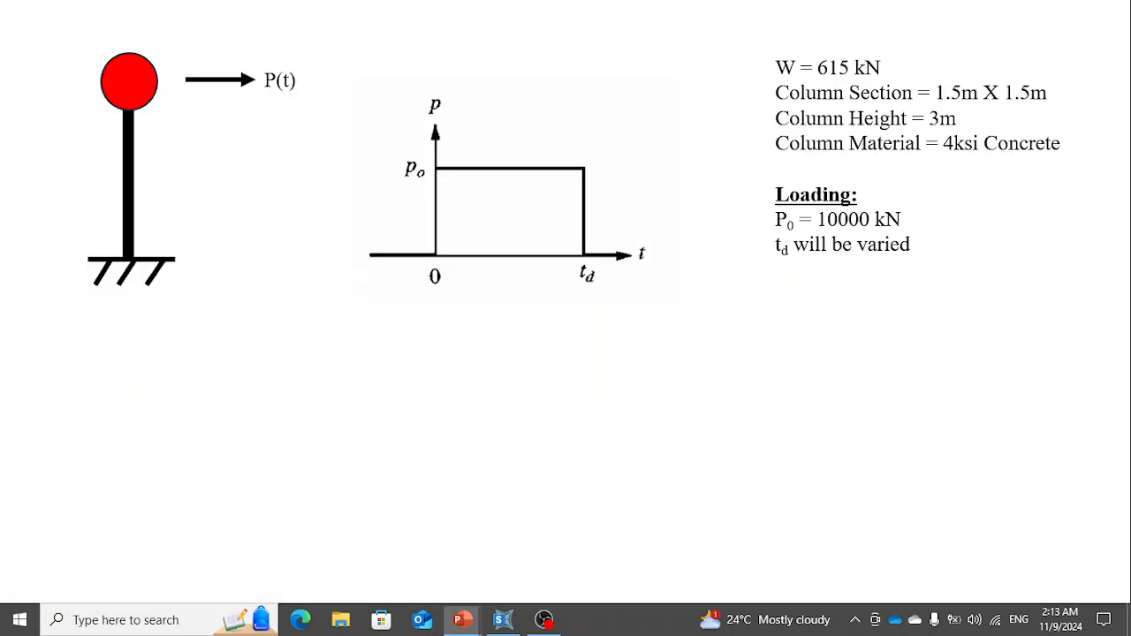
pyautogui.press('Right')
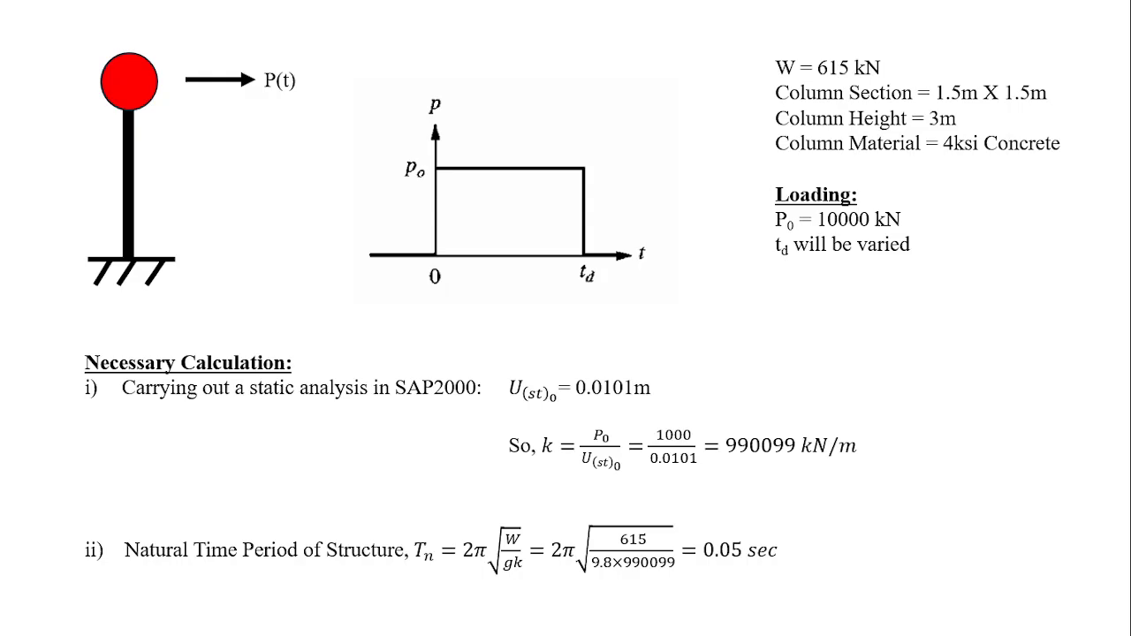
# - Switch to SAP2000 and display the deformed shape of the MODAL case for mode 1 to check its period
pyautogui.hotkey('alt', 'Tab')
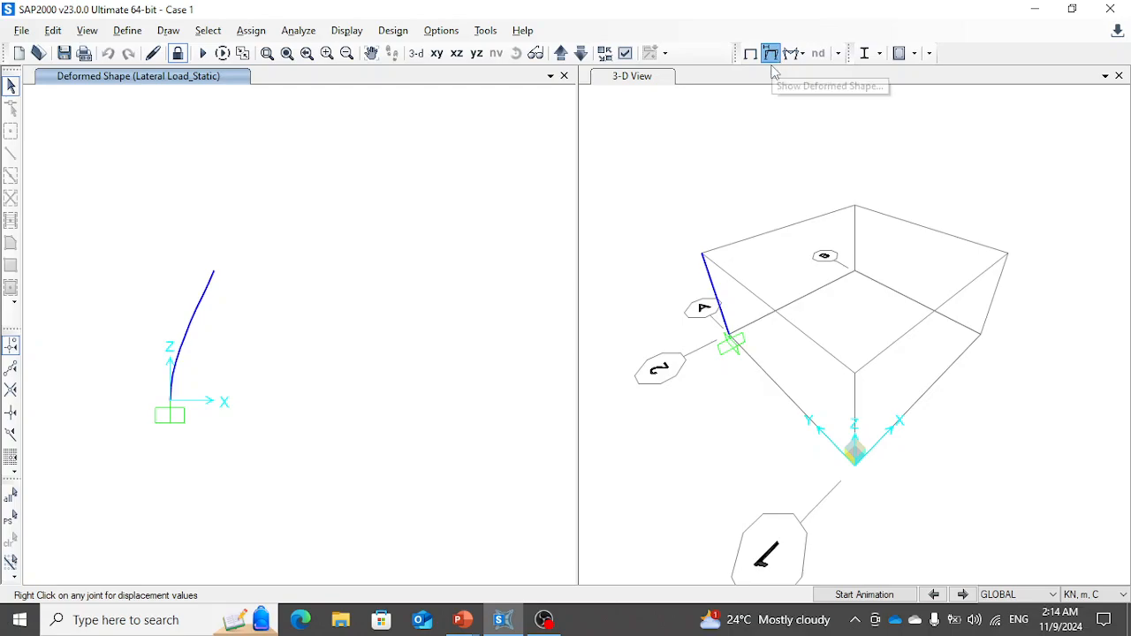
pyautogui.click(772, 59)
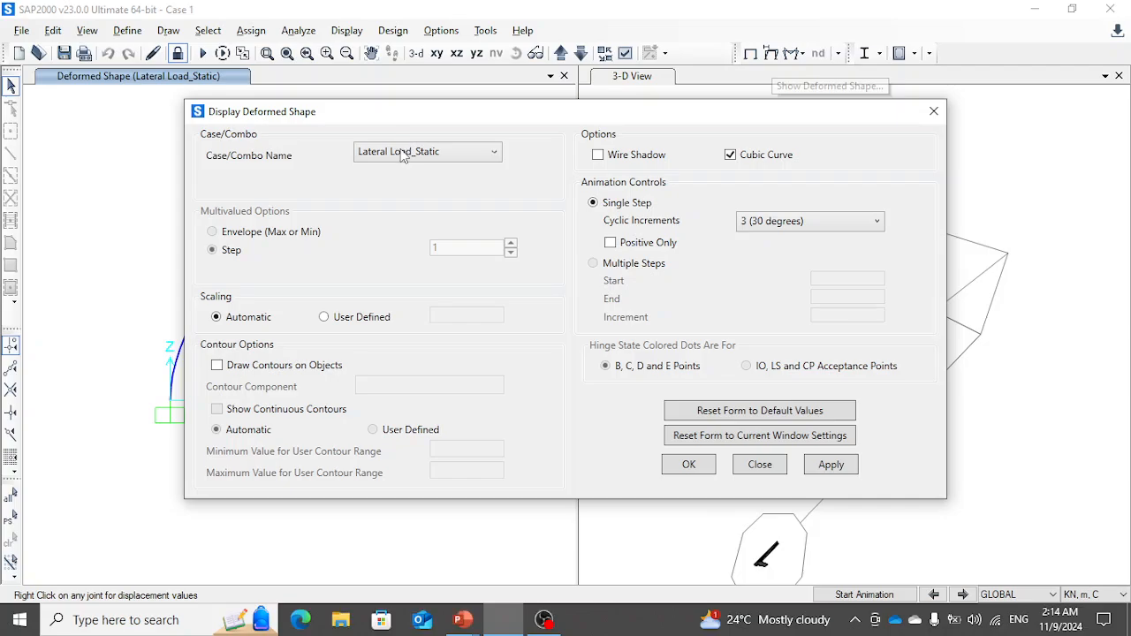
pyautogui.click(402, 158)
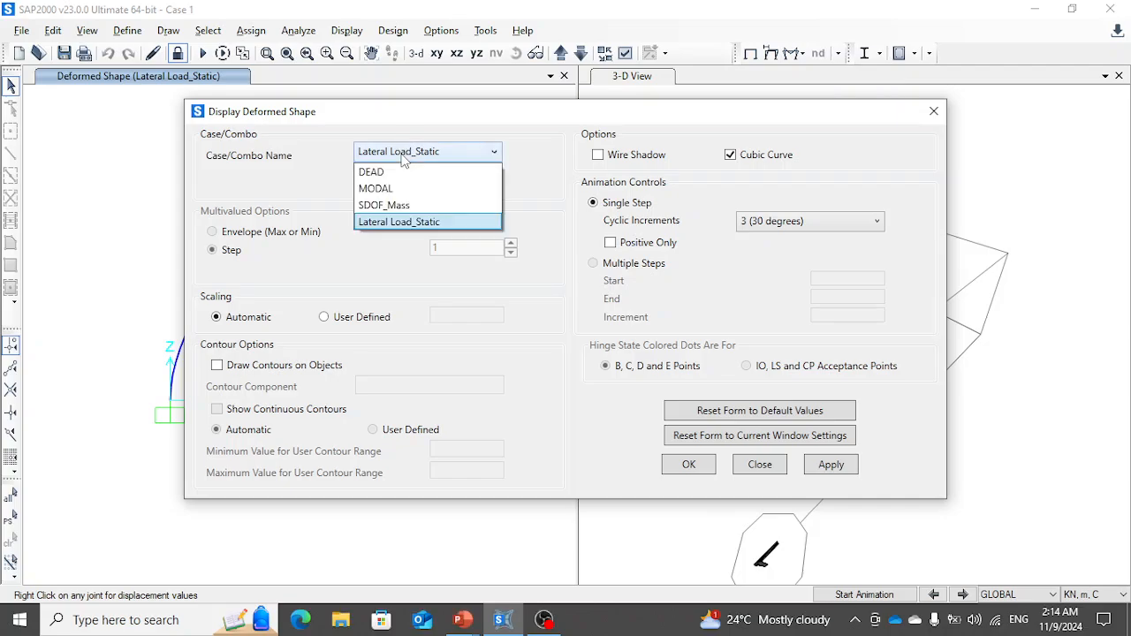
pyautogui.click(402, 184)
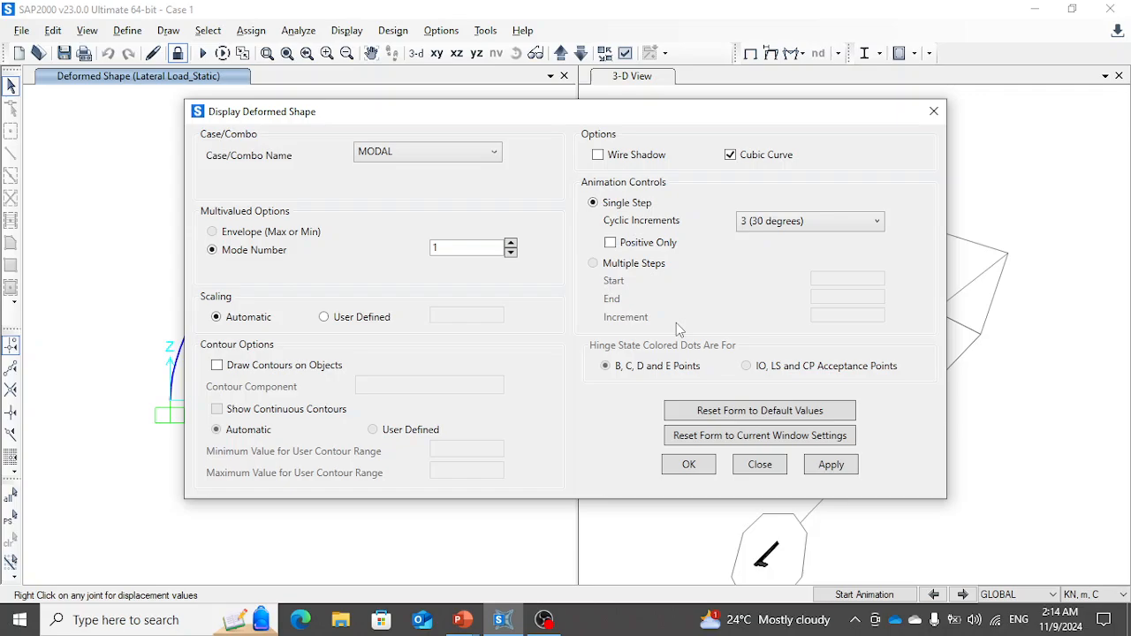
pyautogui.click(830, 464)
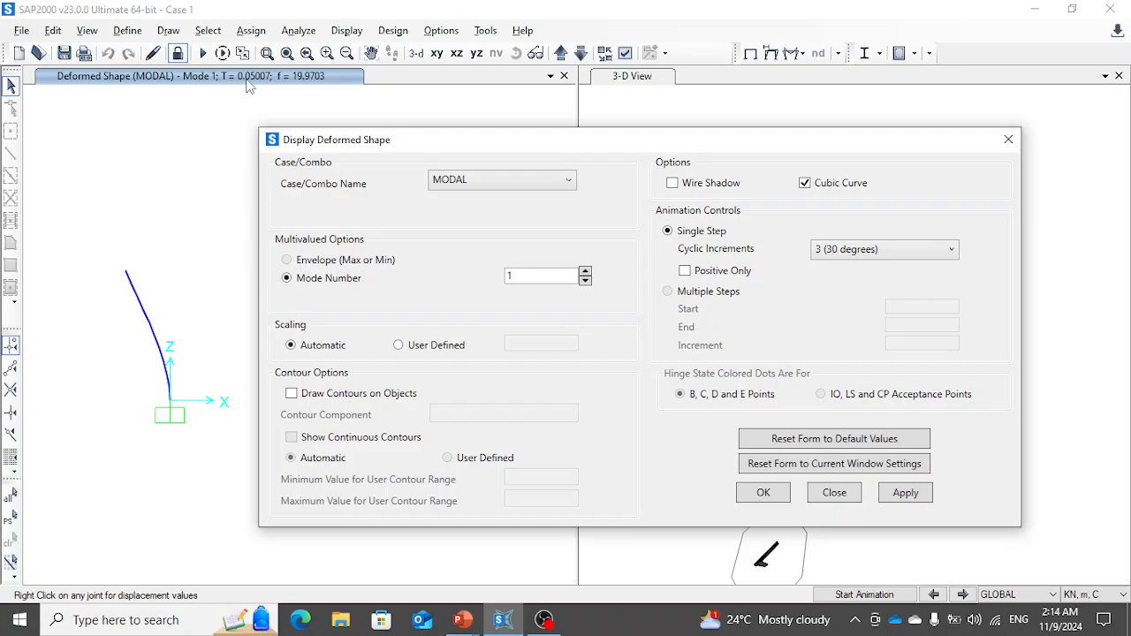
pyautogui.click(1008, 141)
# - Switch to the presentation and examine the slide on the analytical response to a rectangular pulse force
pyautogui.hotkey('alt', 'Tab')
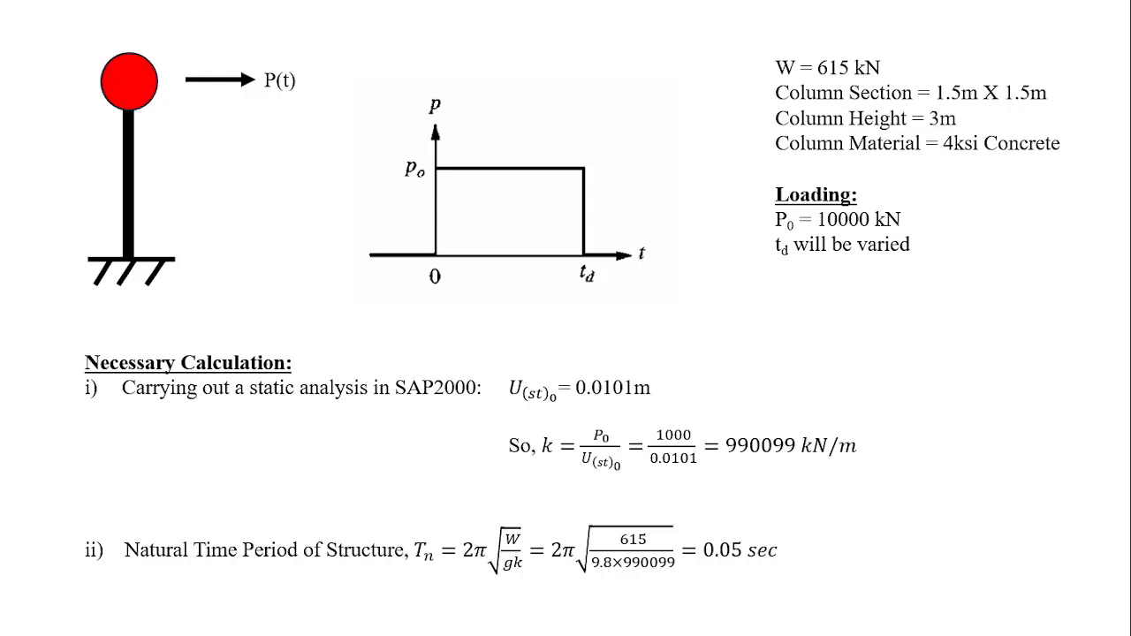
pyautogui.press('Right')
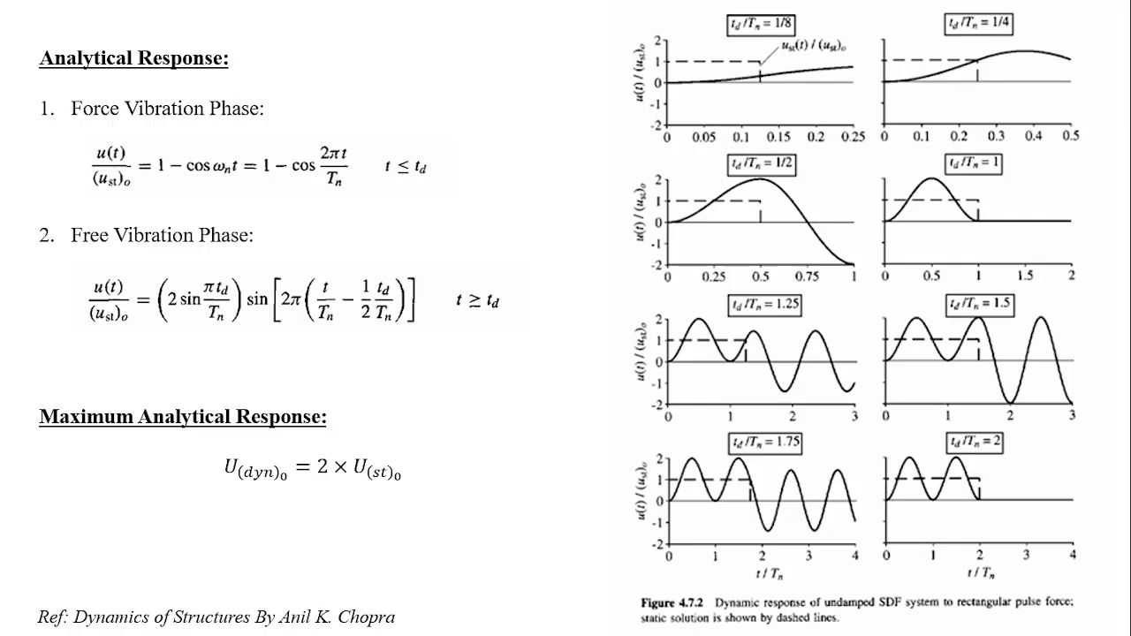
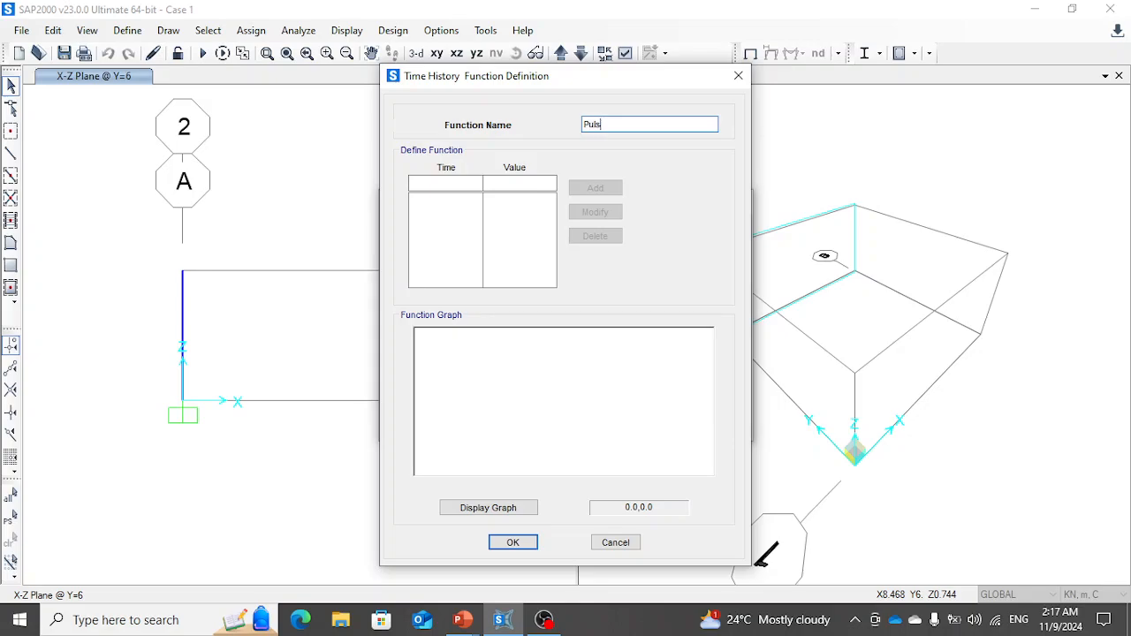
# - Add a starting point at time 0 with value 0 to the Pulse time history function
pyautogui.click(453, 184)
pyautogui.write('0')
pyautogui.press('Tab')
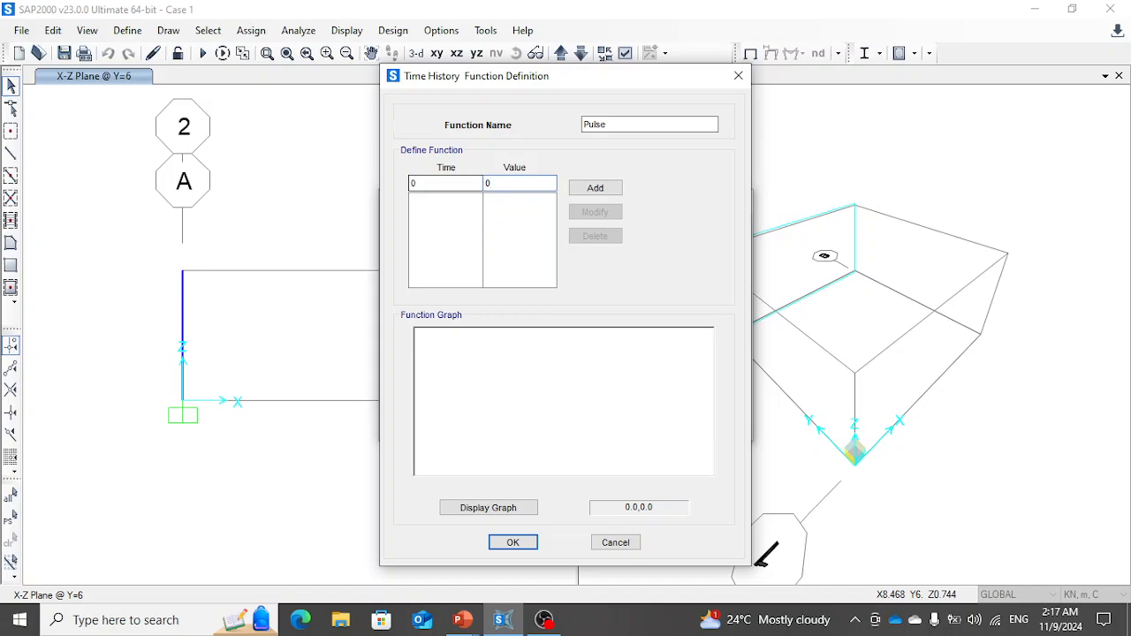
pyautogui.write('0')
pyautogui.click(595, 187)
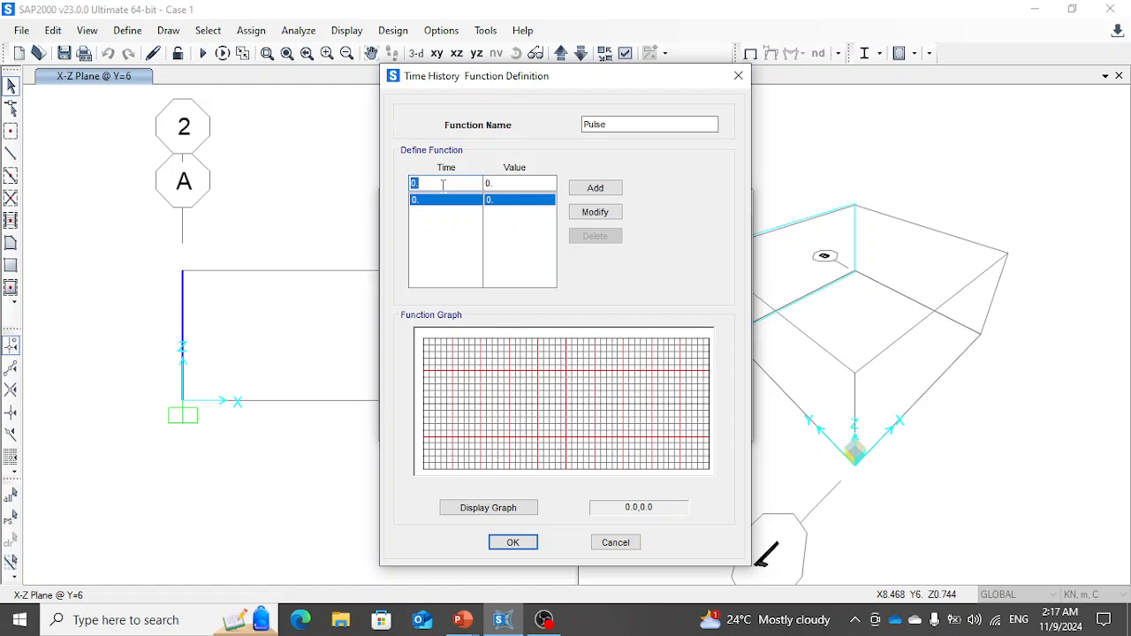
# - Change the Pulse function's existing point to time 0.0001 with value 1
pyautogui.write('0.00')
pyautogui.write('01')
pyautogui.press('Tab')
pyautogui.write('1')
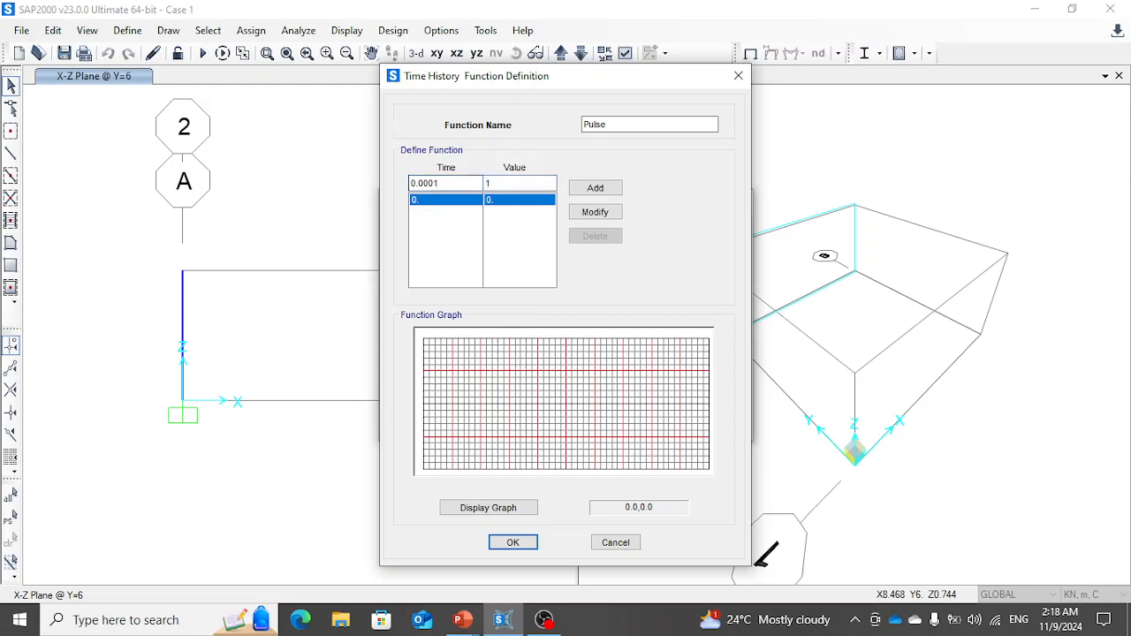
pyautogui.click(592, 212)
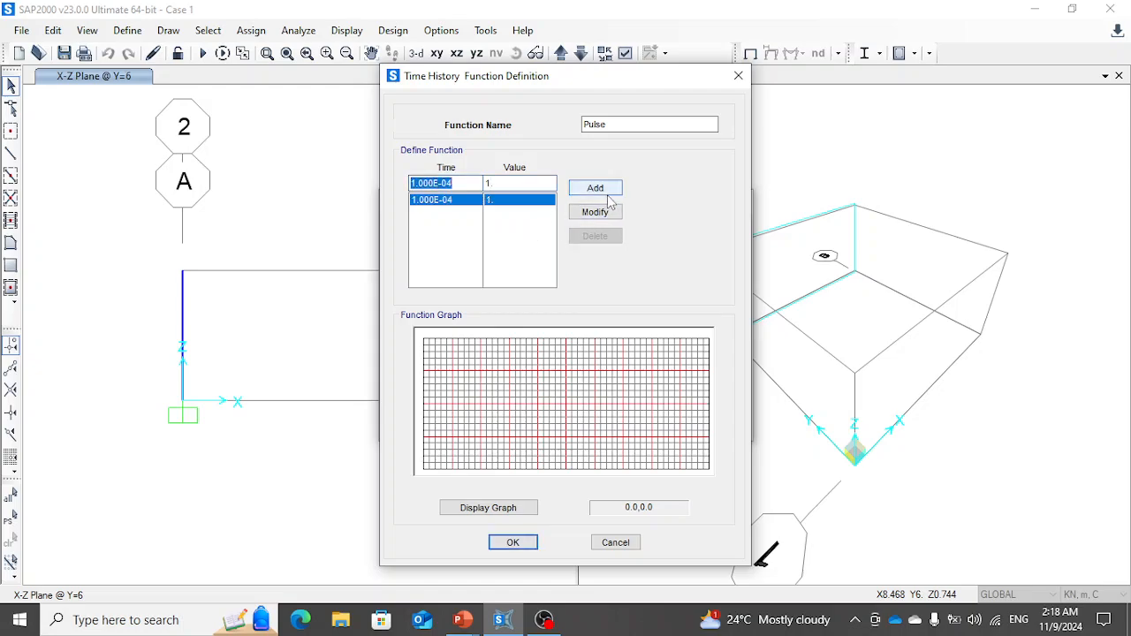
# - Add a separate origin point at time 0 and value 0 to the Pulse function
pyautogui.write('0')
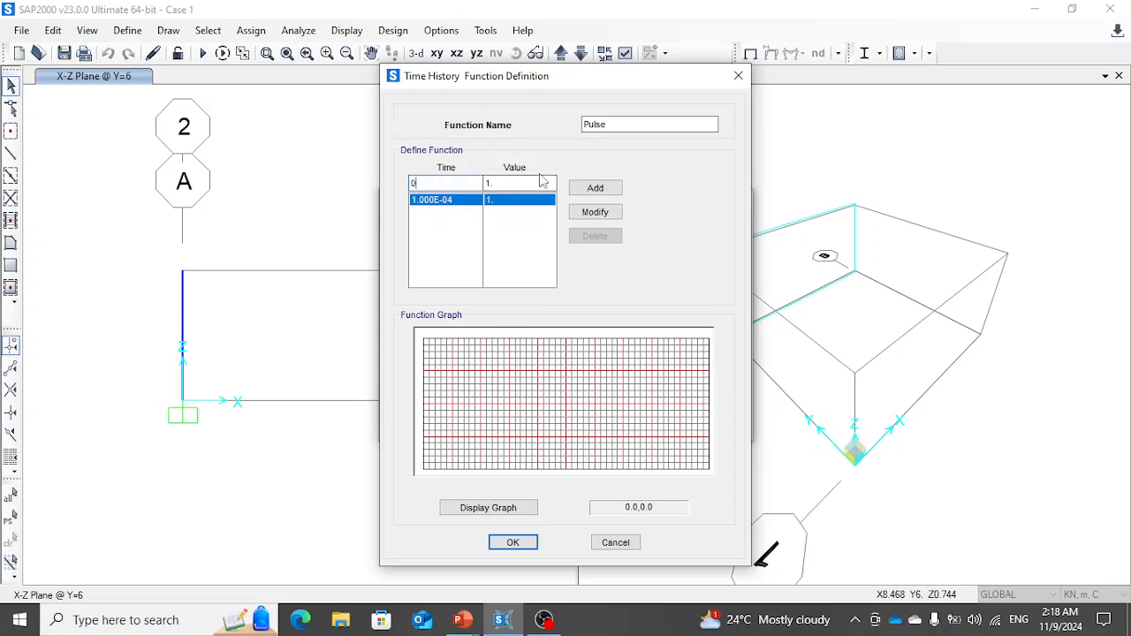
pyautogui.doubleClick(506, 185)
pyautogui.write('0')
pyautogui.click(596, 187)
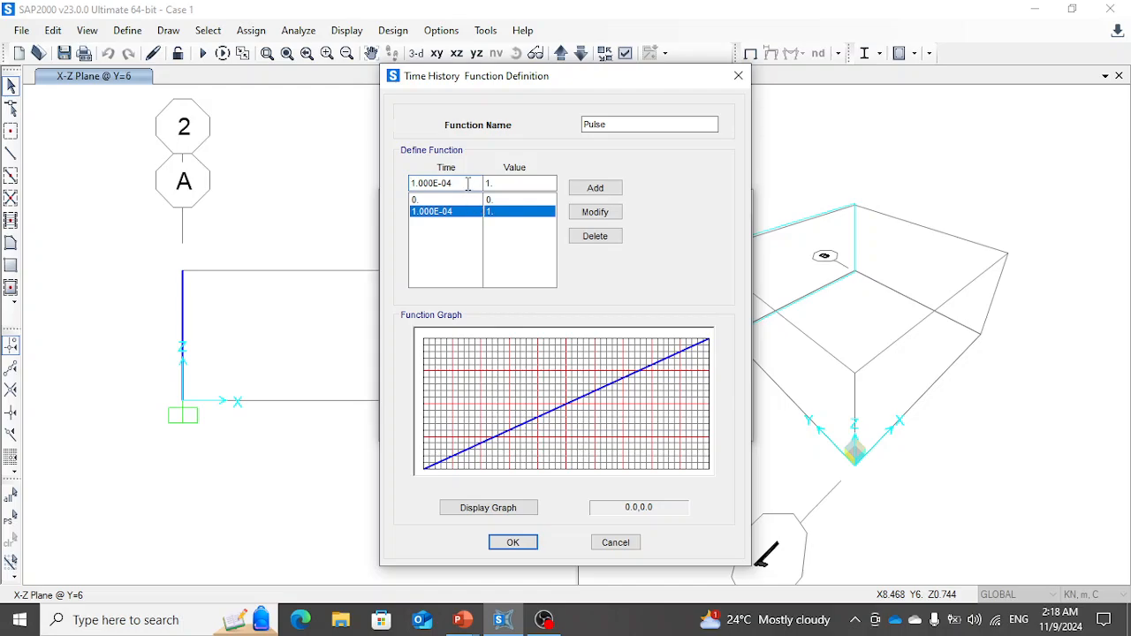
# - Check the Case 1 pulse duration in the presentation, and add a point at time 0.025 with value 1 to the function in SAP2000
pyautogui.moveTo(468, 184); pyautogui.dragTo(343, 181)
pyautogui.hotkey('alt', 'Tab')
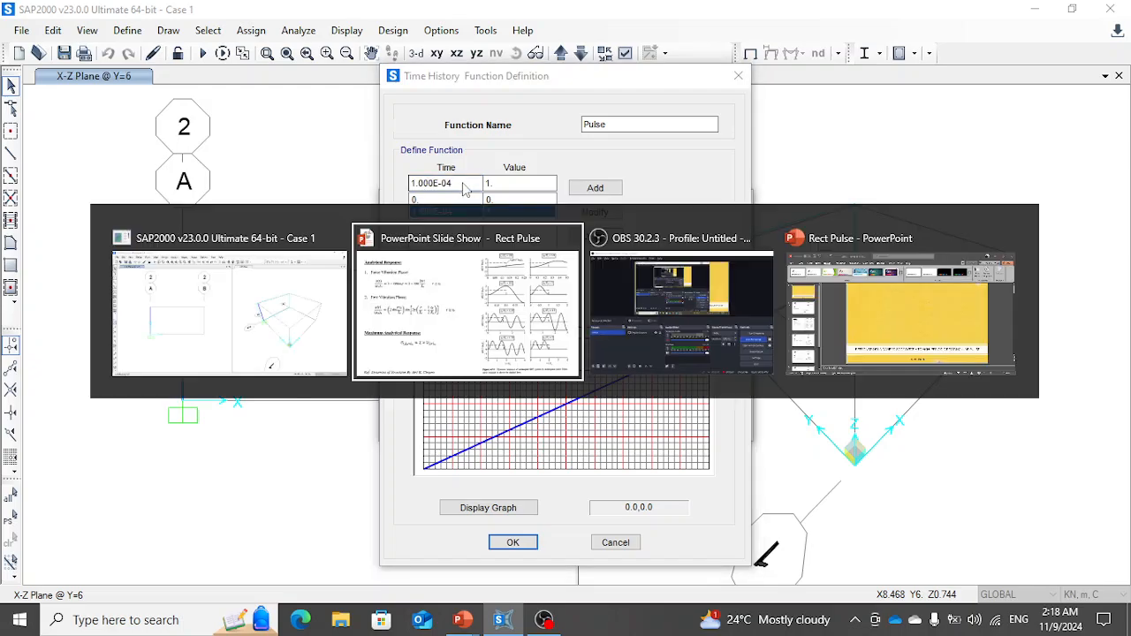
pyautogui.press('Right')
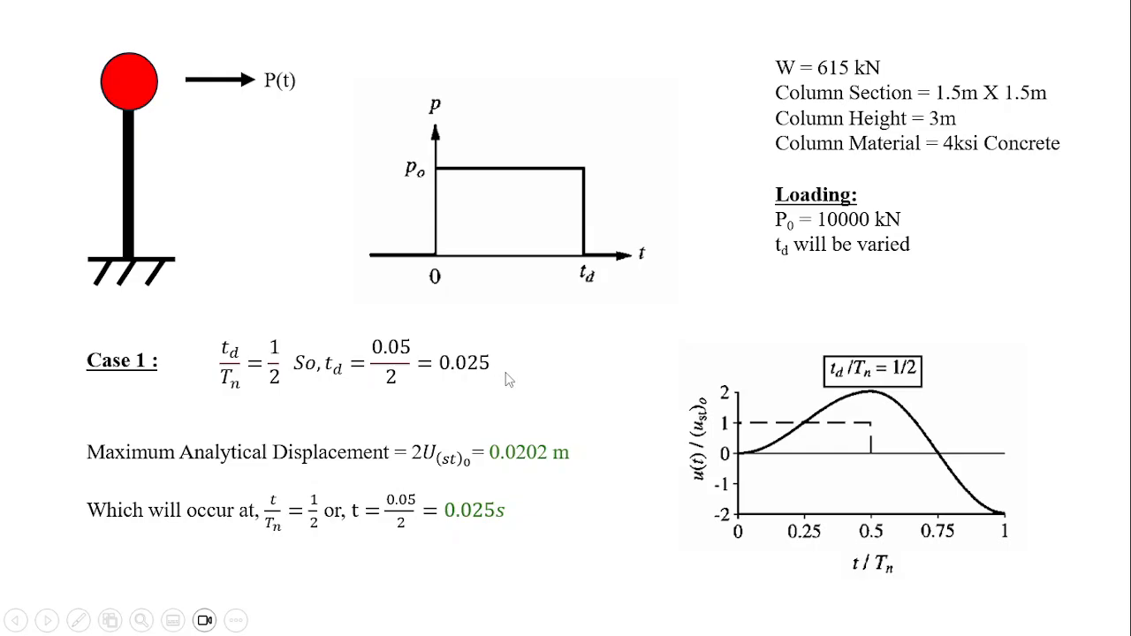
pyautogui.hotkey('alt', 'Tab')
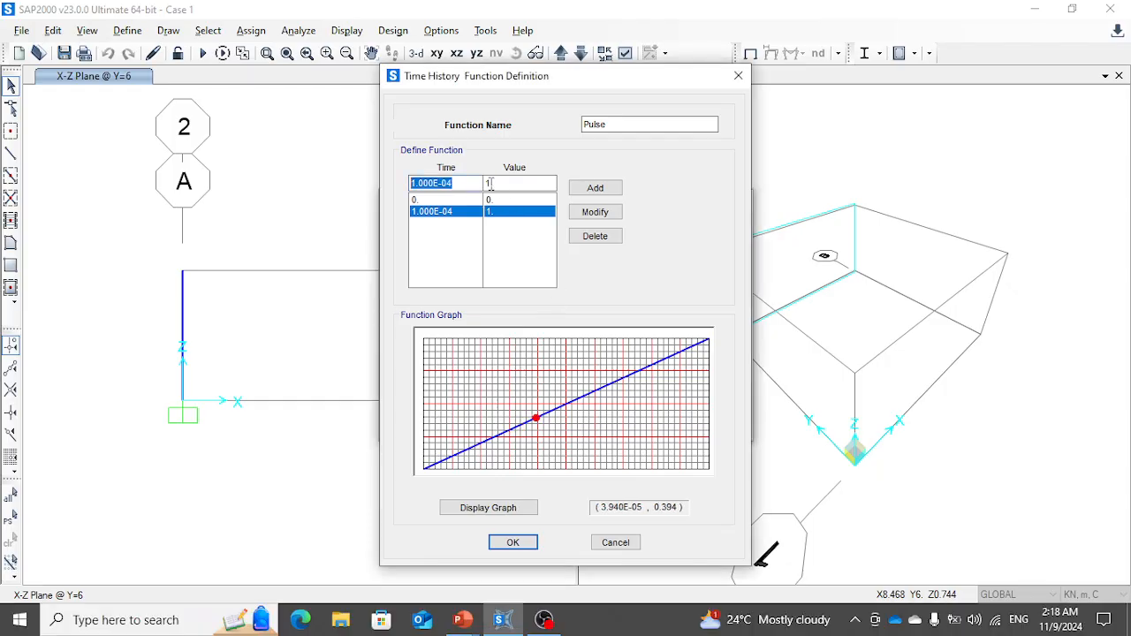
pyautogui.write('0.025')
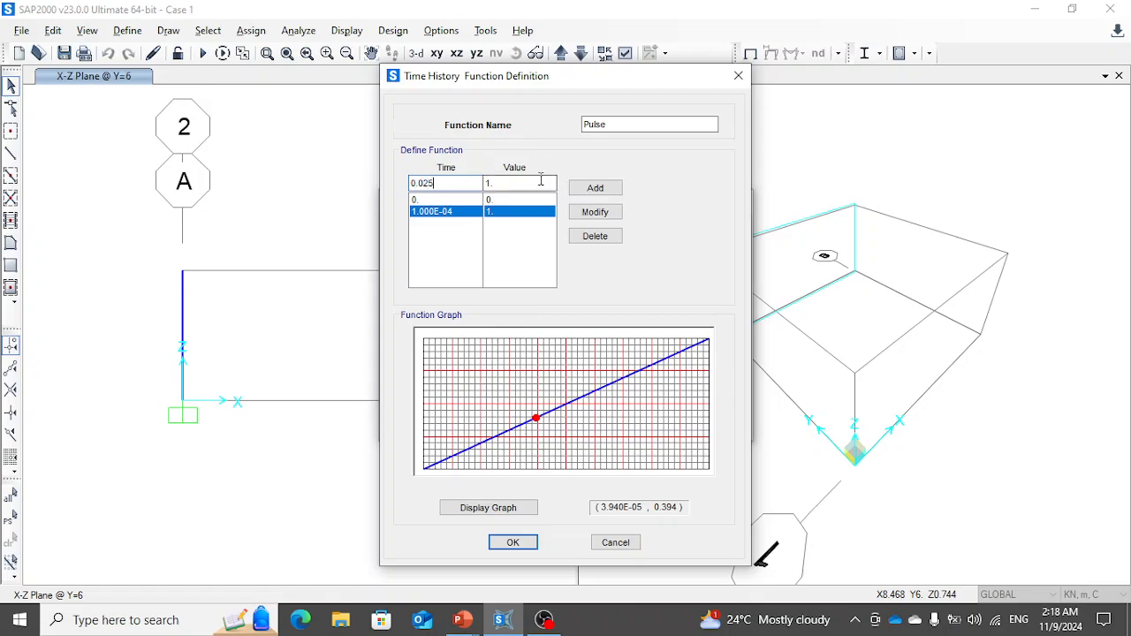
pyautogui.click(594, 196)
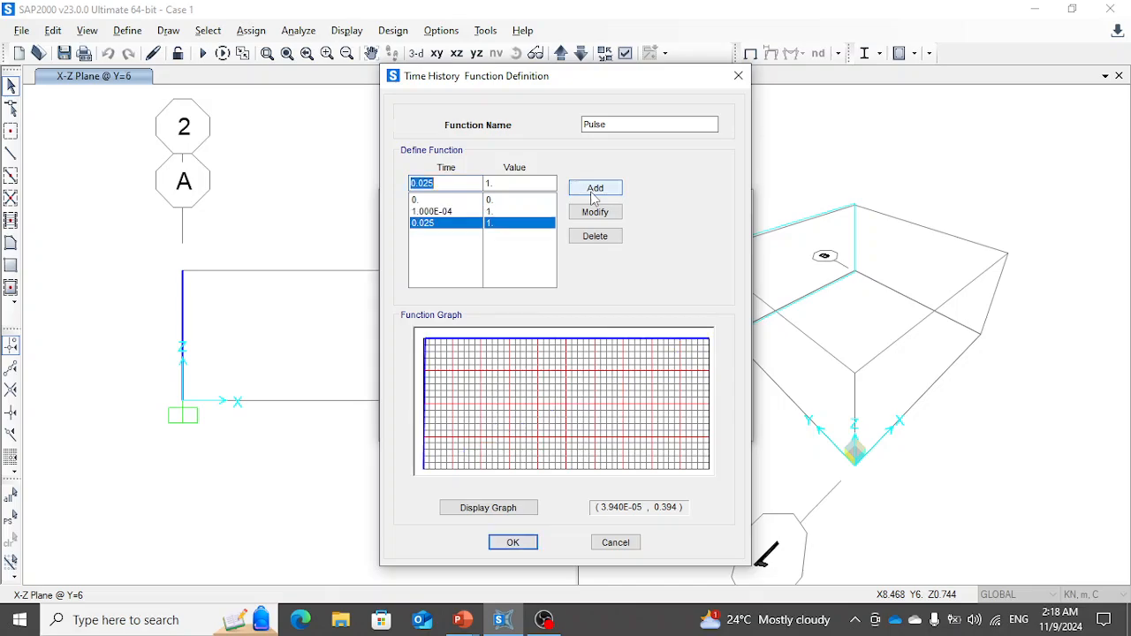
# - Add the pulse drop-off point at time 0.0251 with value 0
pyautogui.click(454, 182)
pyautogui.write('1')
pyautogui.doubleClick(490, 183)
pyautogui.write('0')
pyautogui.click(591, 189)
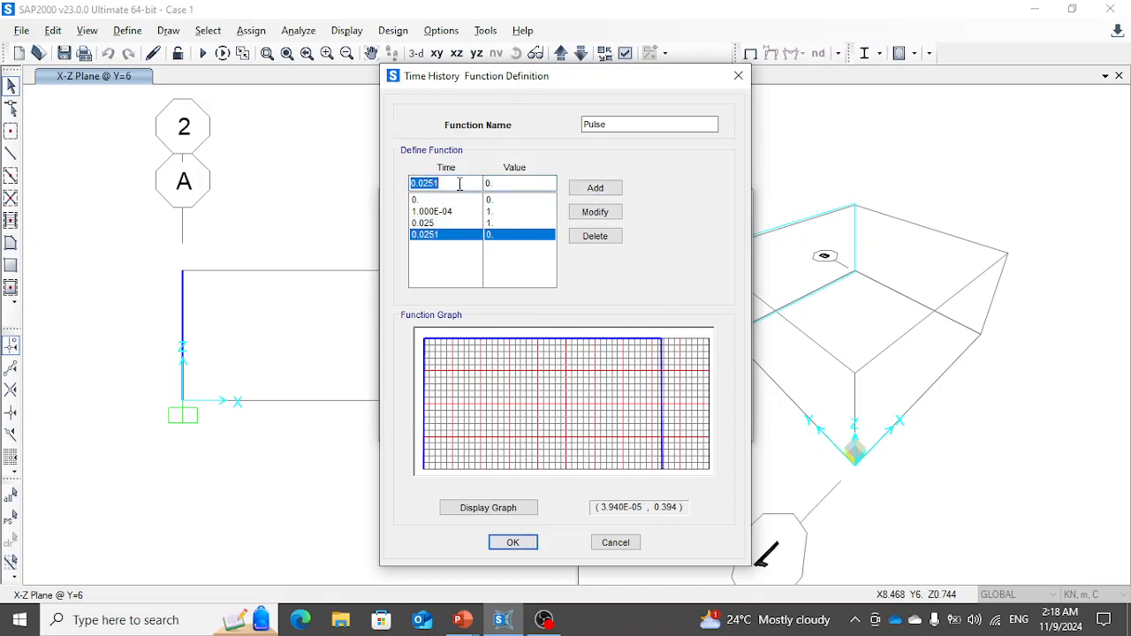
# - Add a closing point at time 0.5 with value 0 to the Pulse function
pyautogui.write('0.5')
pyautogui.click(590, 189)
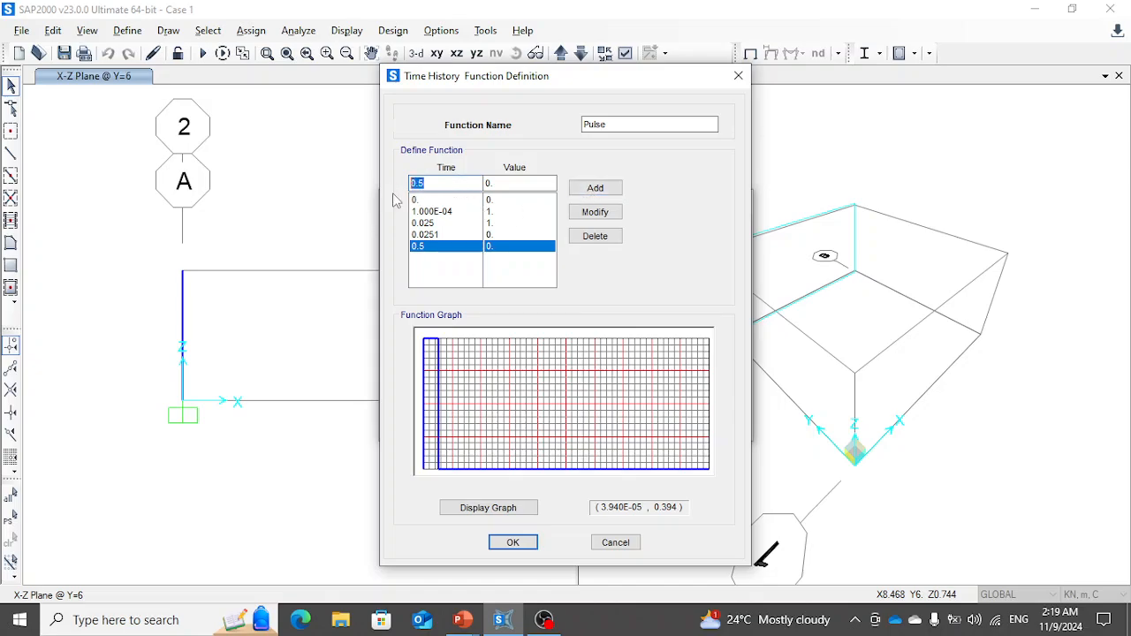
# - Change the last point's time to 0.25 and accept the Pulse function definition
pyautogui.write('0.25')
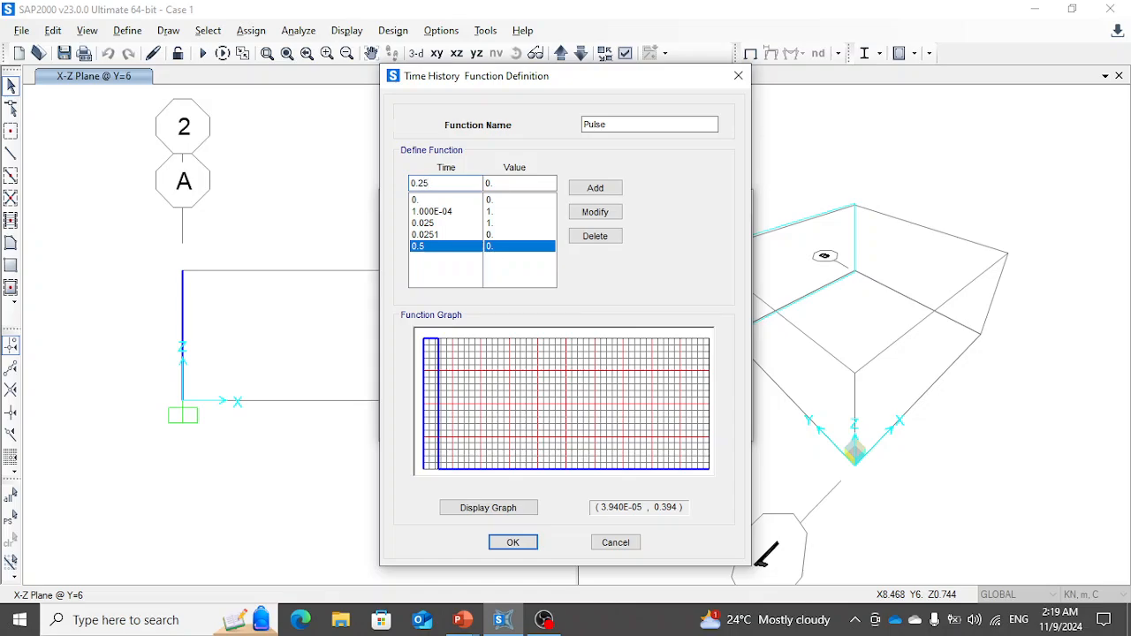
pyautogui.click(597, 219)
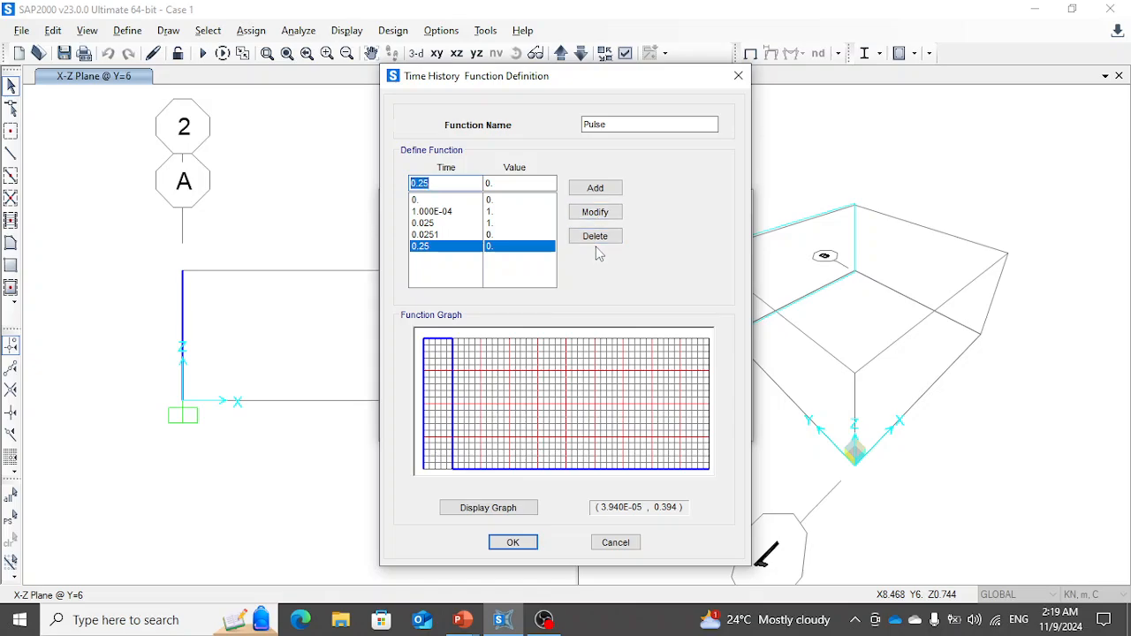
pyautogui.click(519, 542)
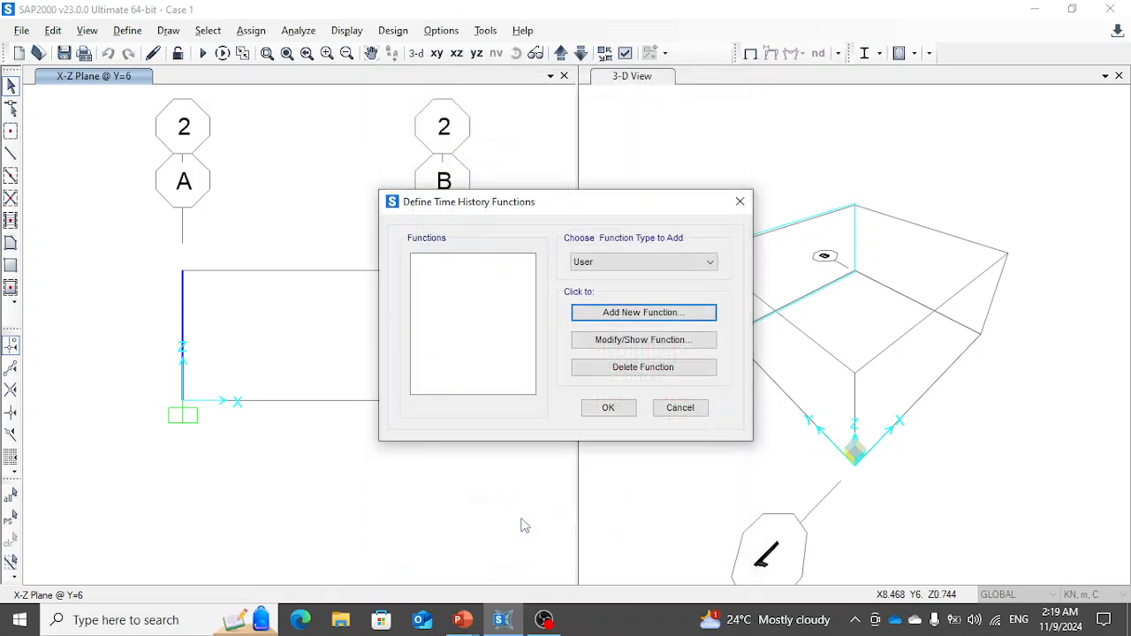
pyautogui.click(608, 407)
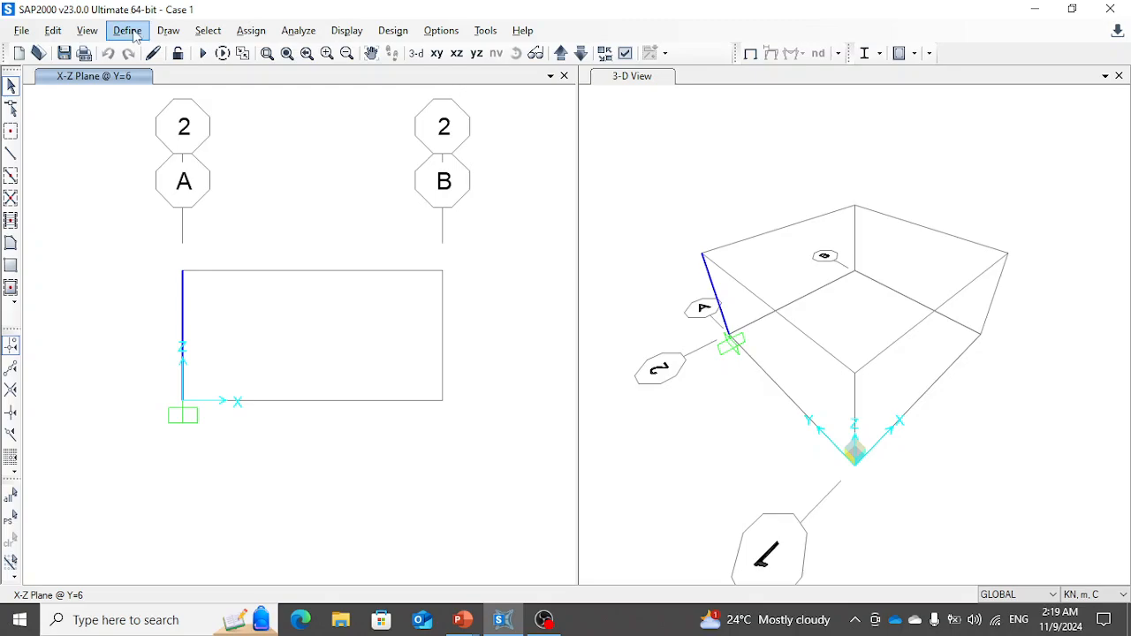
# - Add a load pattern named Lateral Load_Dyn of type Live with a self-weight multiplier of 0
pyautogui.click(133, 32)
pyautogui.click(181, 378)
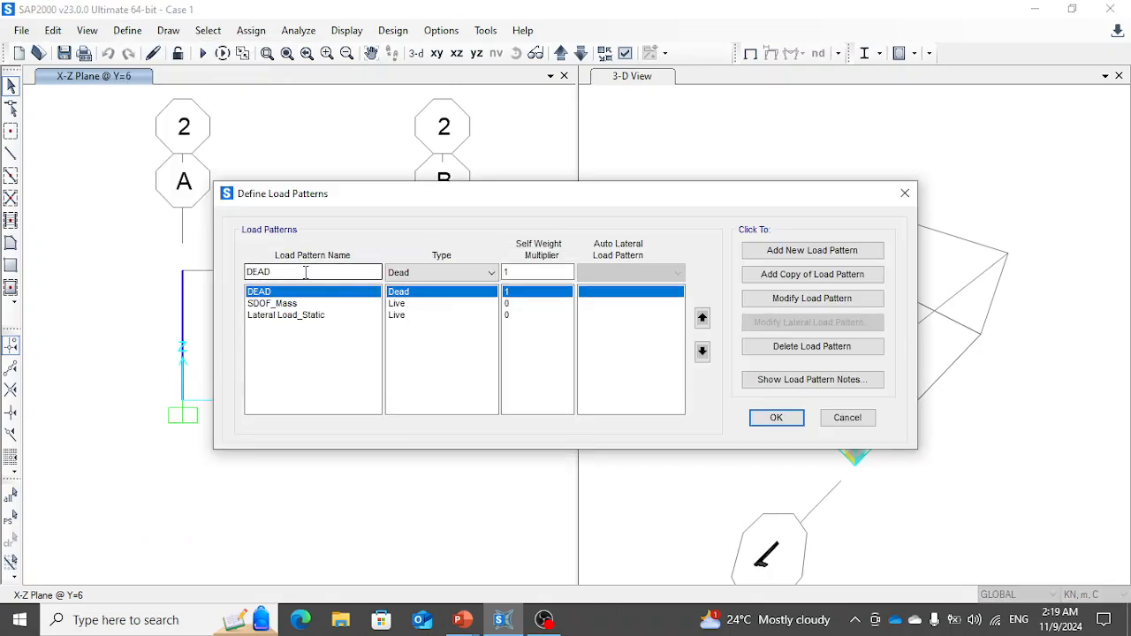
pyautogui.moveTo(305, 272); pyautogui.dragTo(175, 270)
pyautogui.write('Laterz')
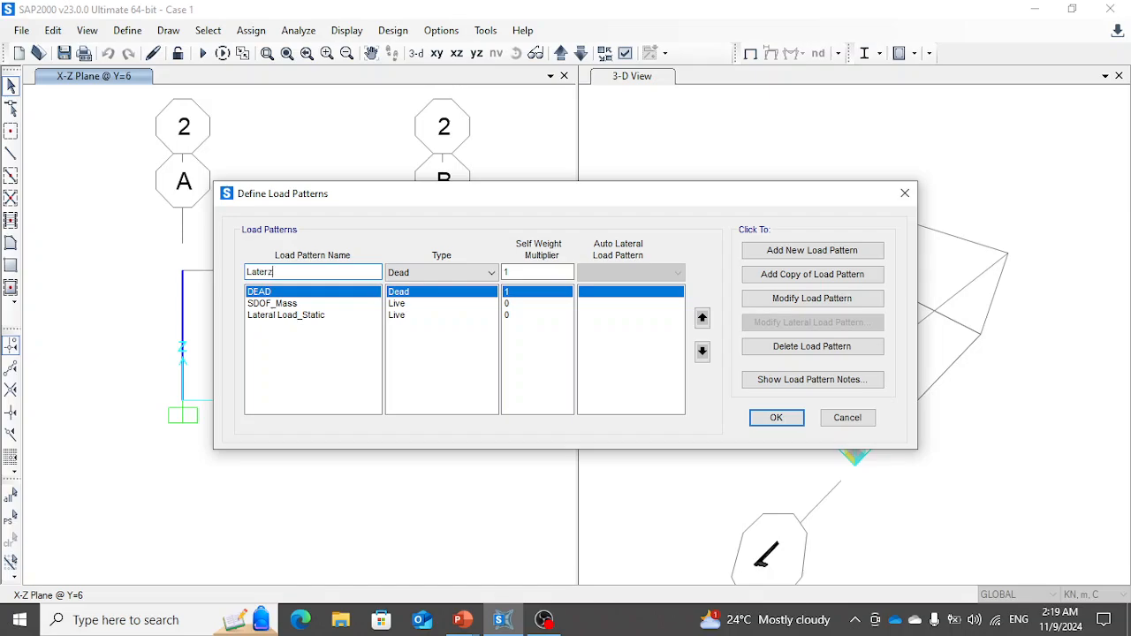
pyautogui.press('BackSpace')
pyautogui.write('al Load_Dyn')
pyautogui.click(442, 272)
pyautogui.click(415, 305)
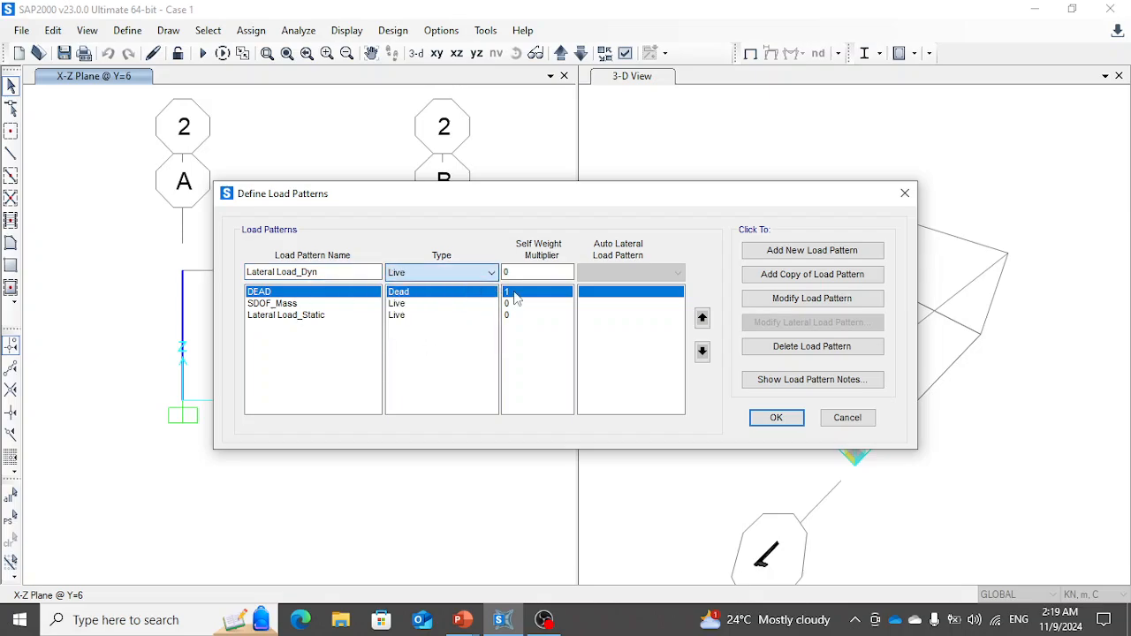
pyautogui.click(817, 252)
pyautogui.click(776, 417)
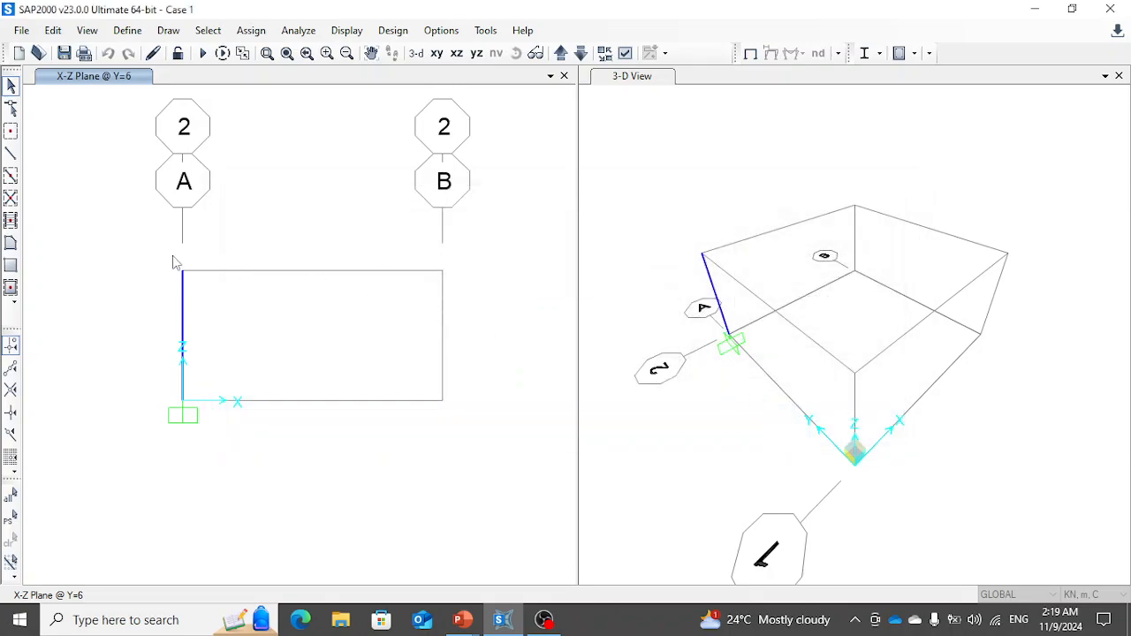
# - Assign a 1 kN Global X joint force to the column's top joint under the Lateral Load_Dyn pattern
pyautogui.click(187, 288)
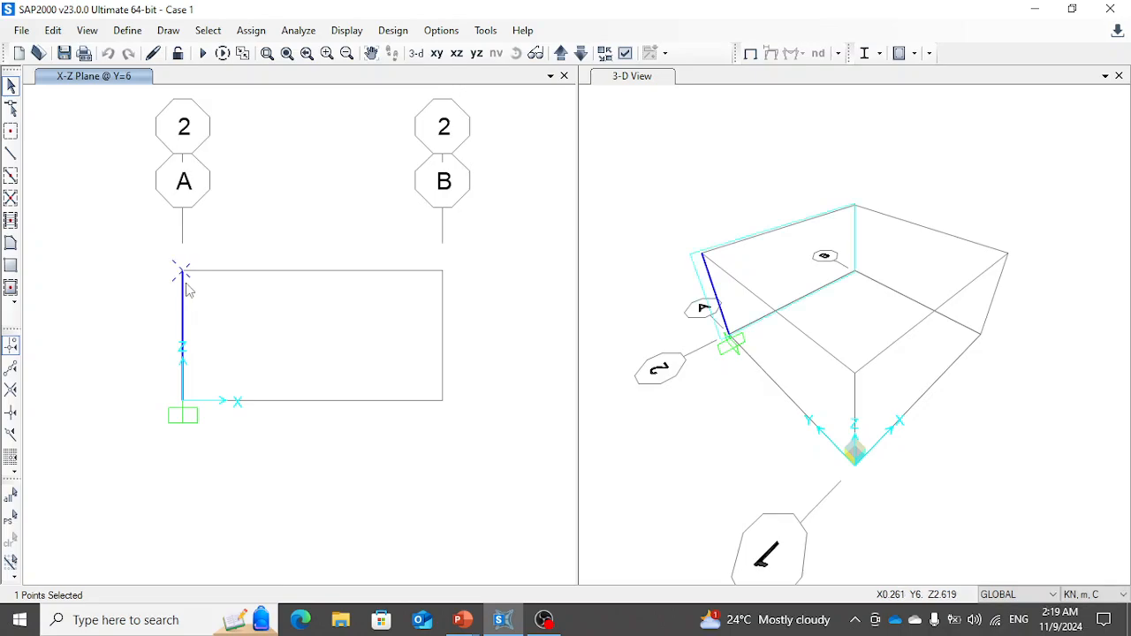
pyautogui.click(251, 30)
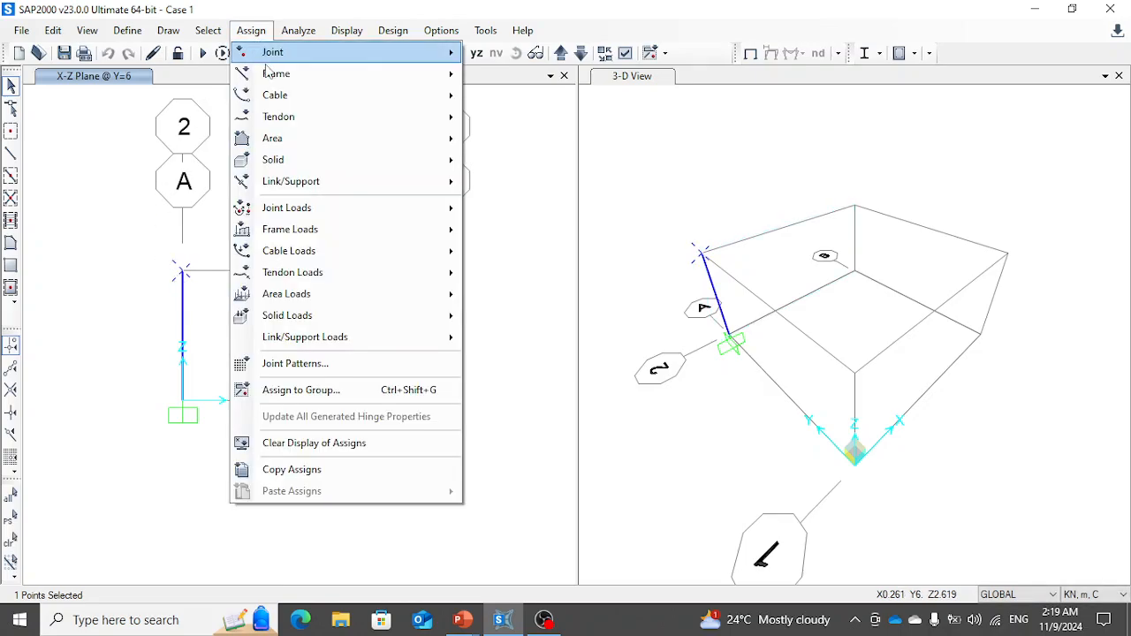
pyautogui.click(497, 210)
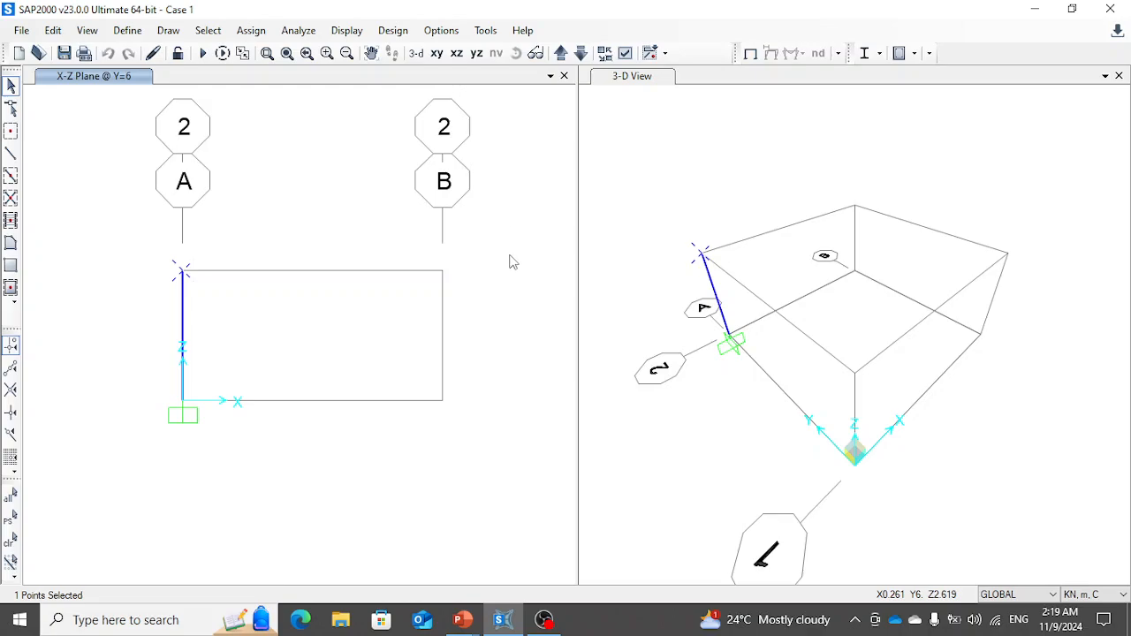
pyautogui.click(594, 143)
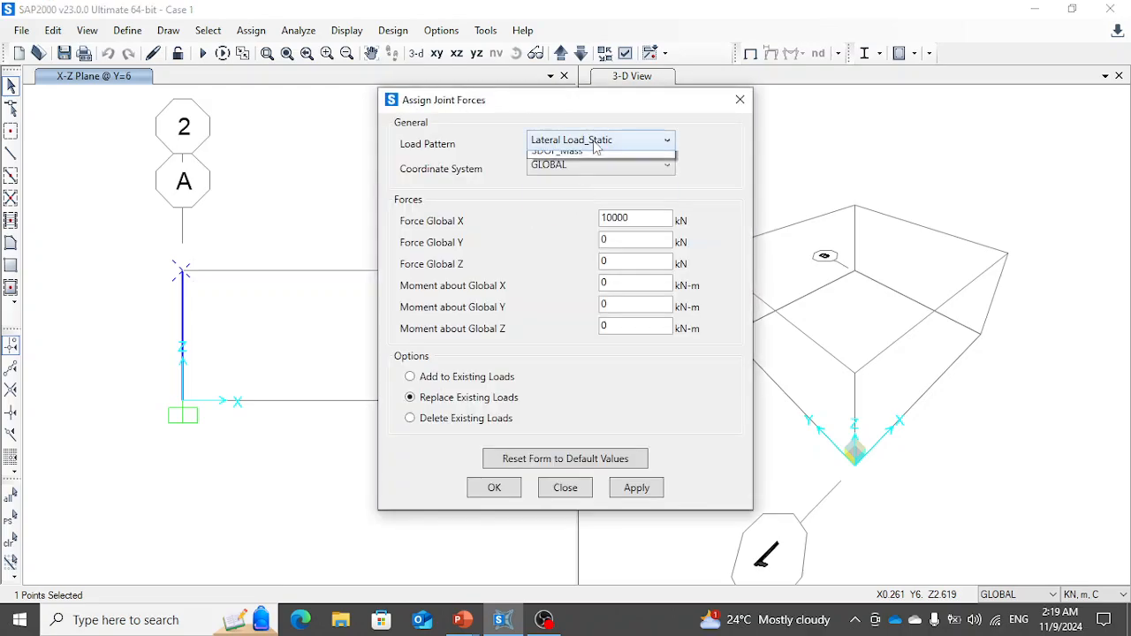
pyautogui.click(597, 178)
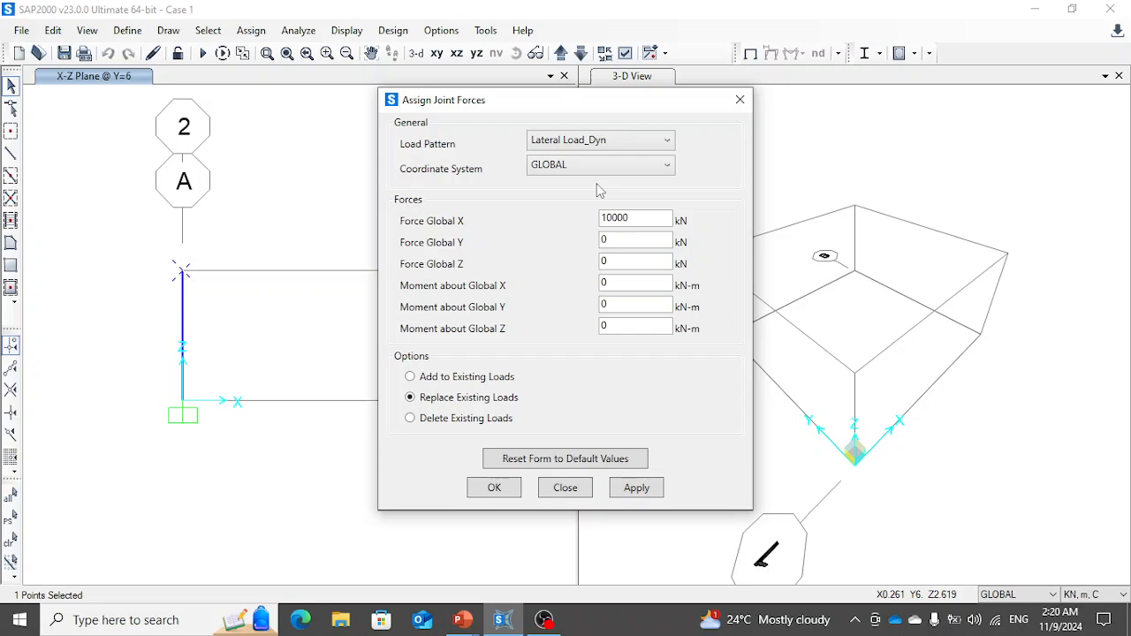
pyautogui.moveTo(634, 217); pyautogui.dragTo(560, 224)
pyautogui.write('1')
pyautogui.click(636, 488)
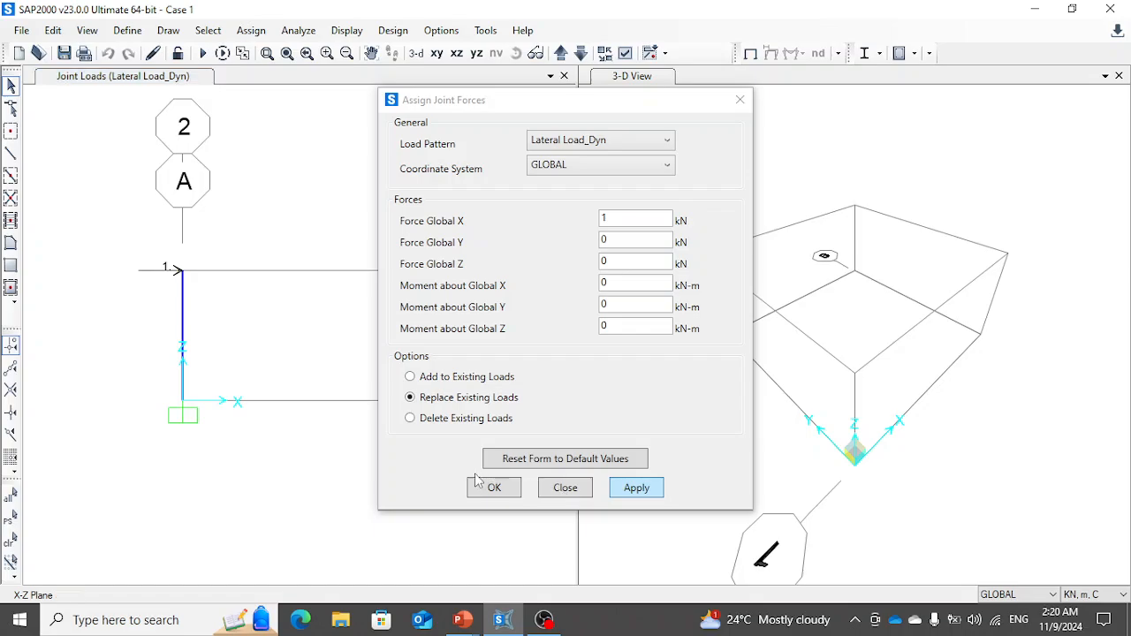
pyautogui.click(567, 491)
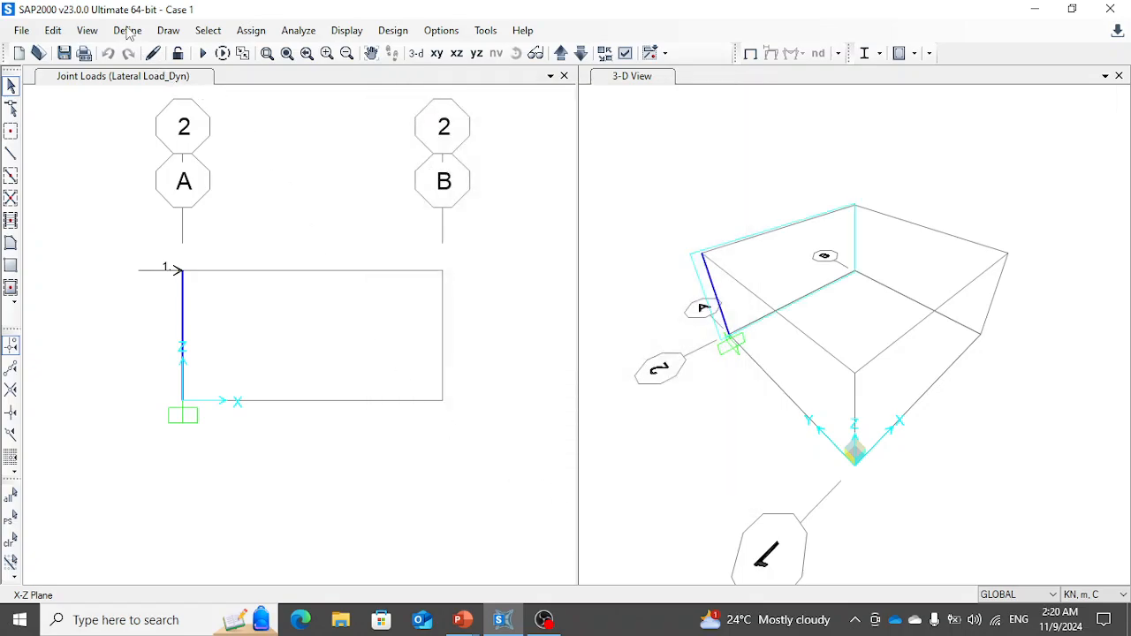
# - Change the Lateral Load_Dyn load case type to Time History
pyautogui.click(127, 32)
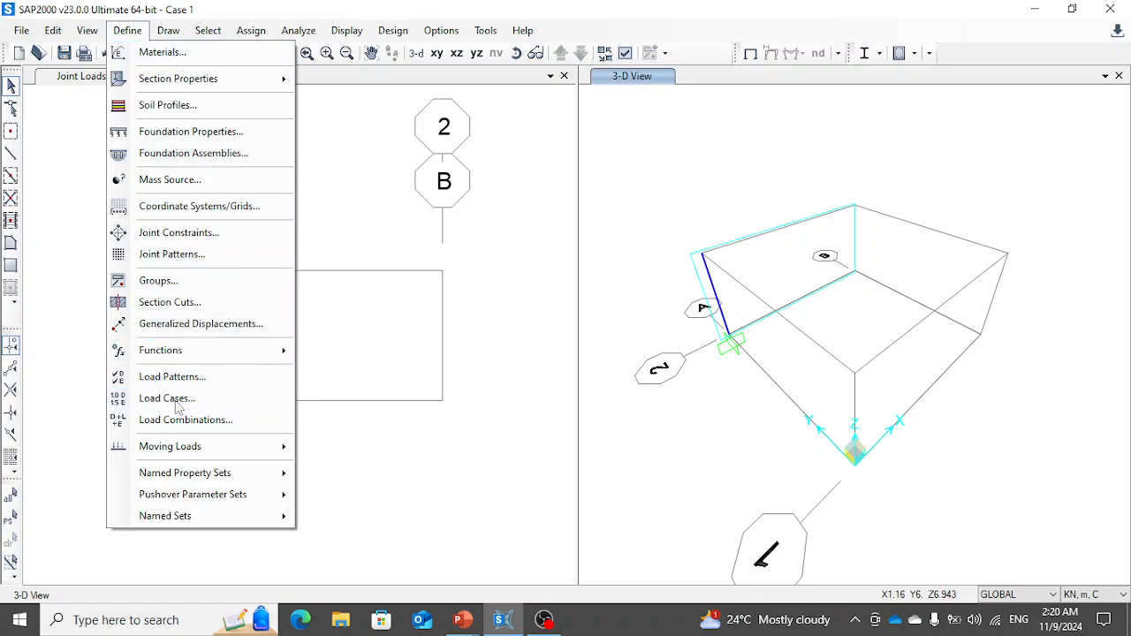
pyautogui.click(173, 399)
pyautogui.click(339, 309)
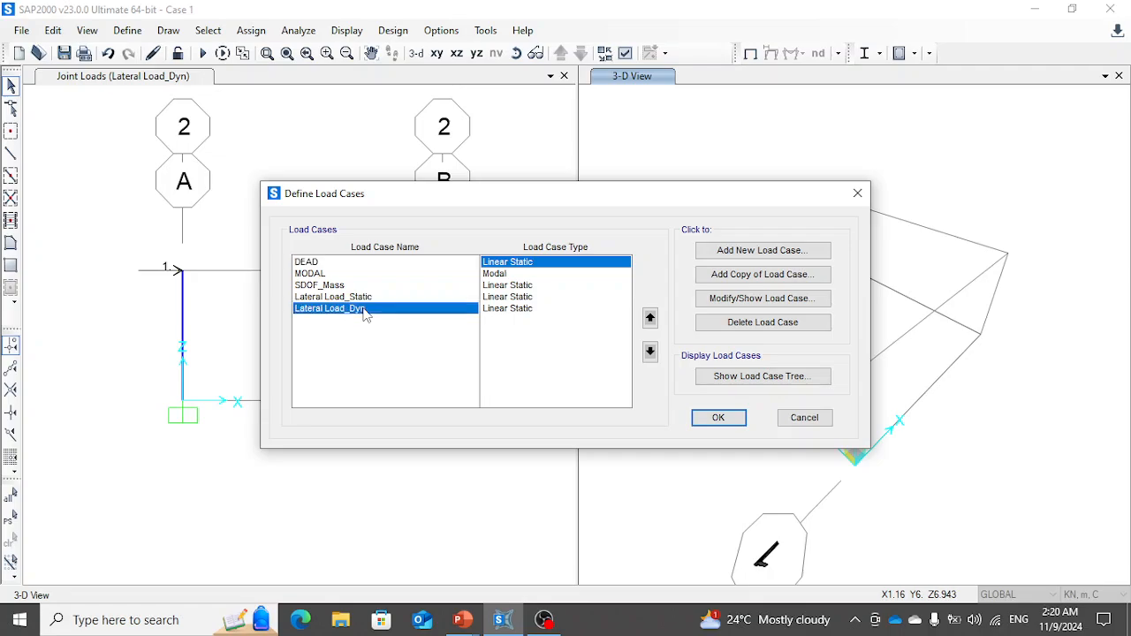
pyautogui.click(753, 305)
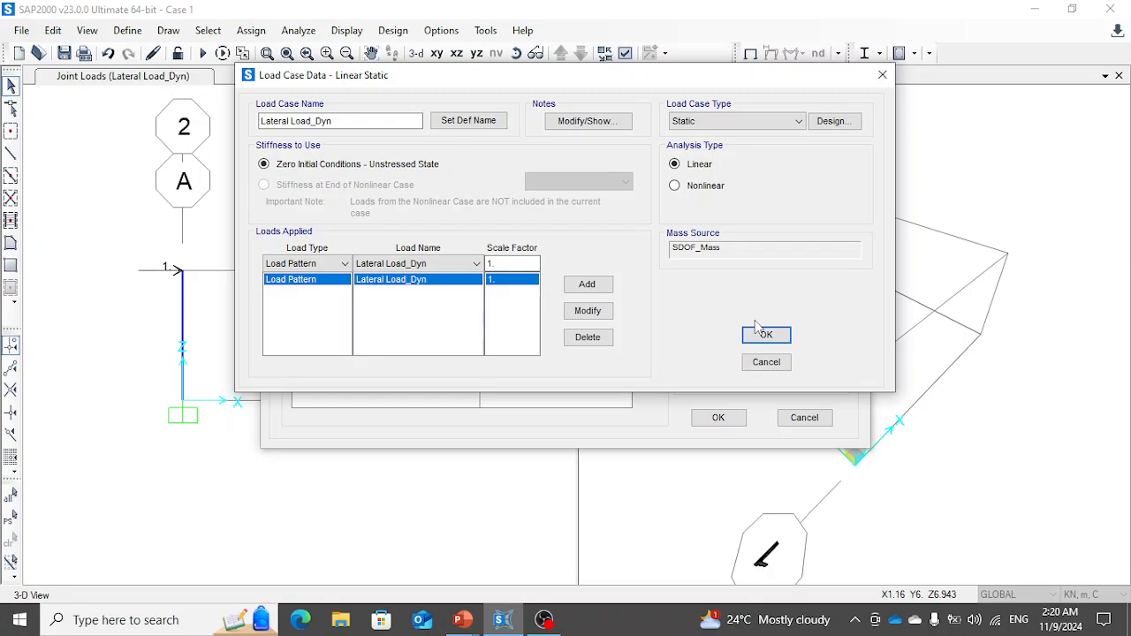
pyautogui.click(747, 124)
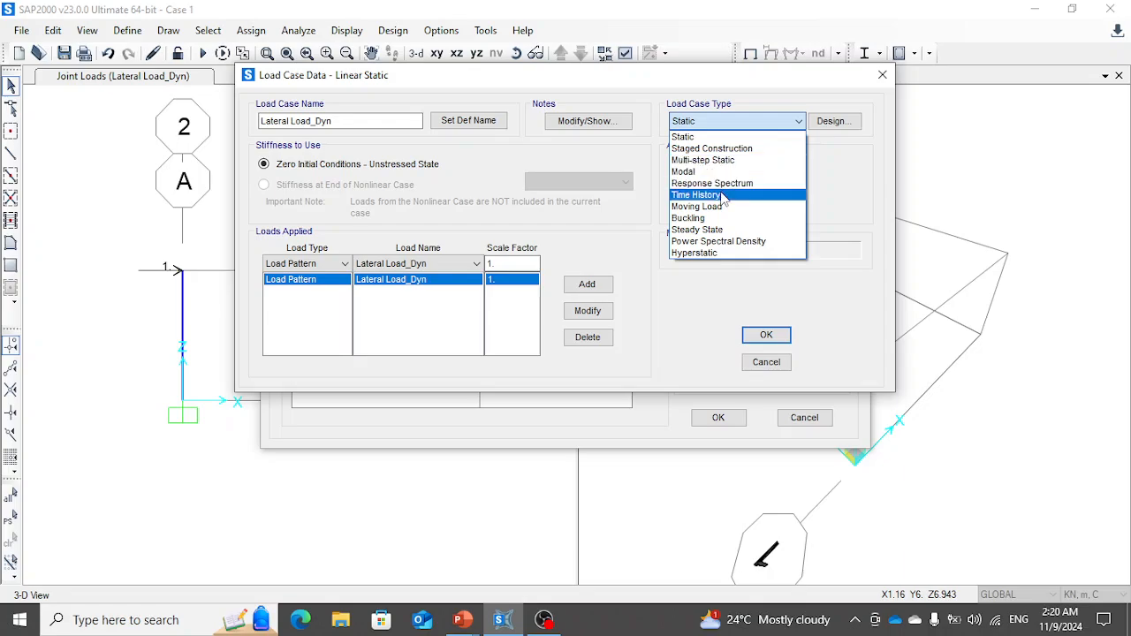
pyautogui.click(722, 195)
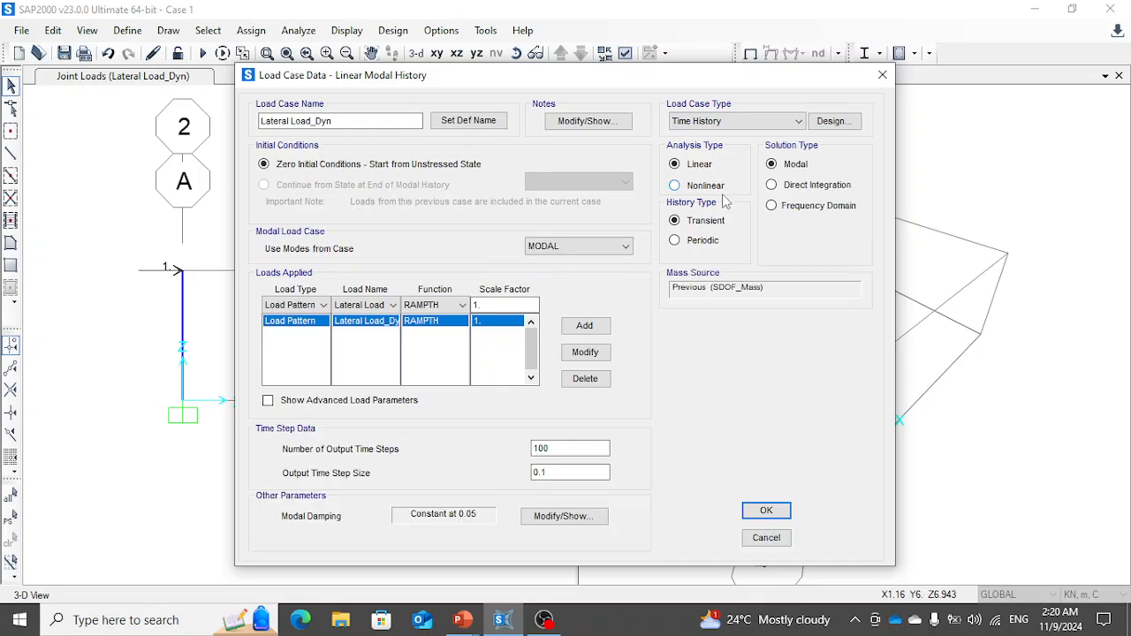
# - Change the Lateral Load_Dyn load entry to use the Pulse function with a scale factor of 10000
pyautogui.click(442, 304)
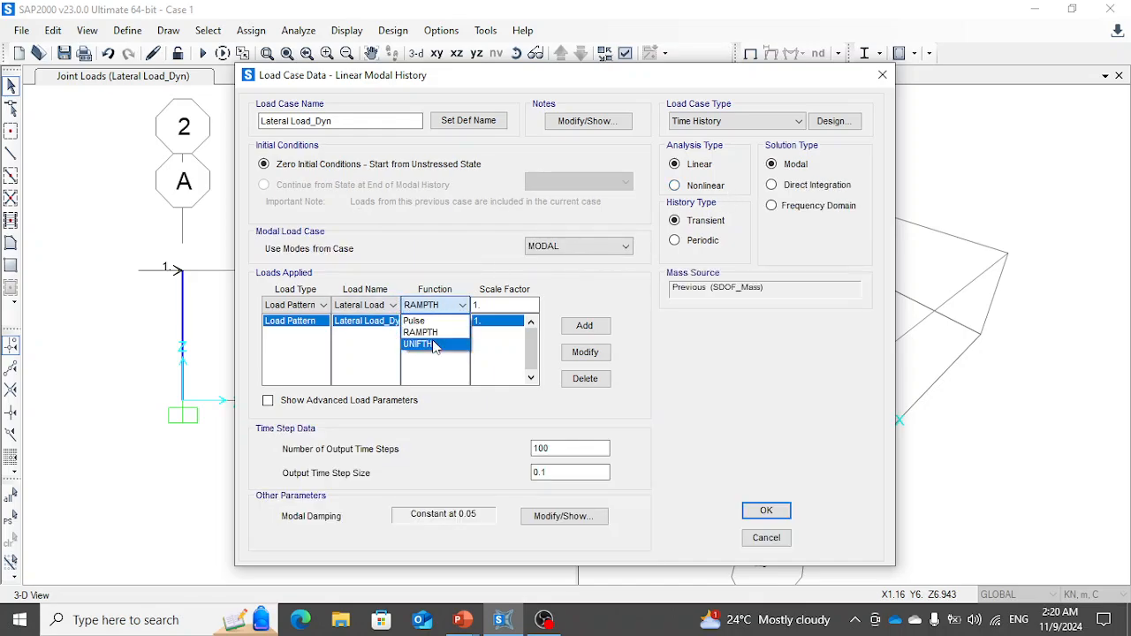
pyautogui.click(438, 324)
pyautogui.click(376, 307)
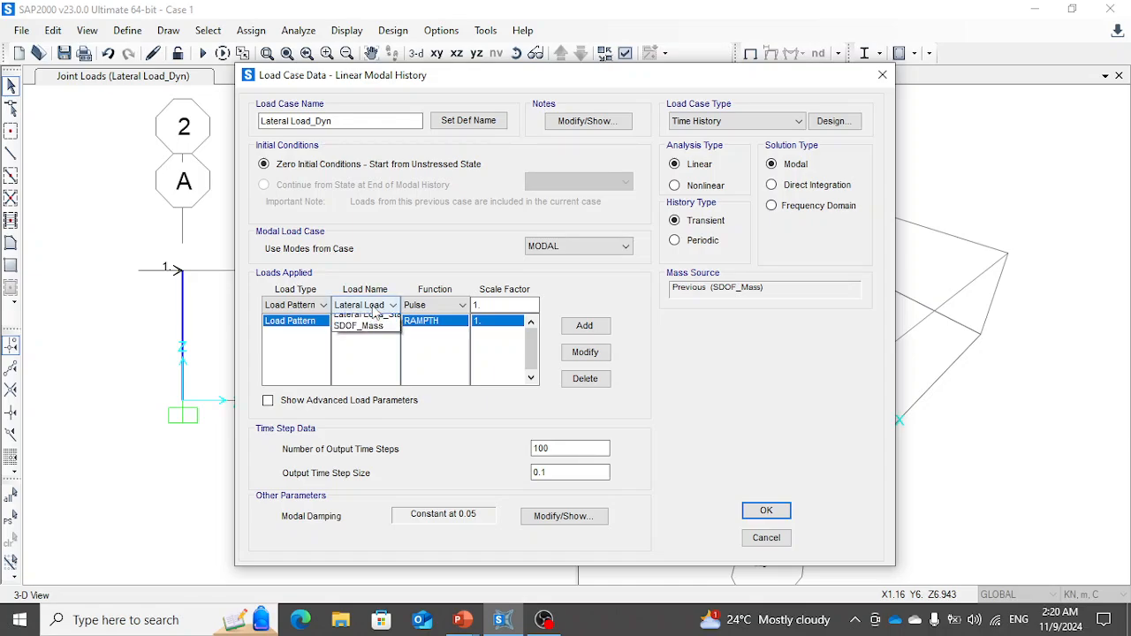
pyautogui.click(376, 307)
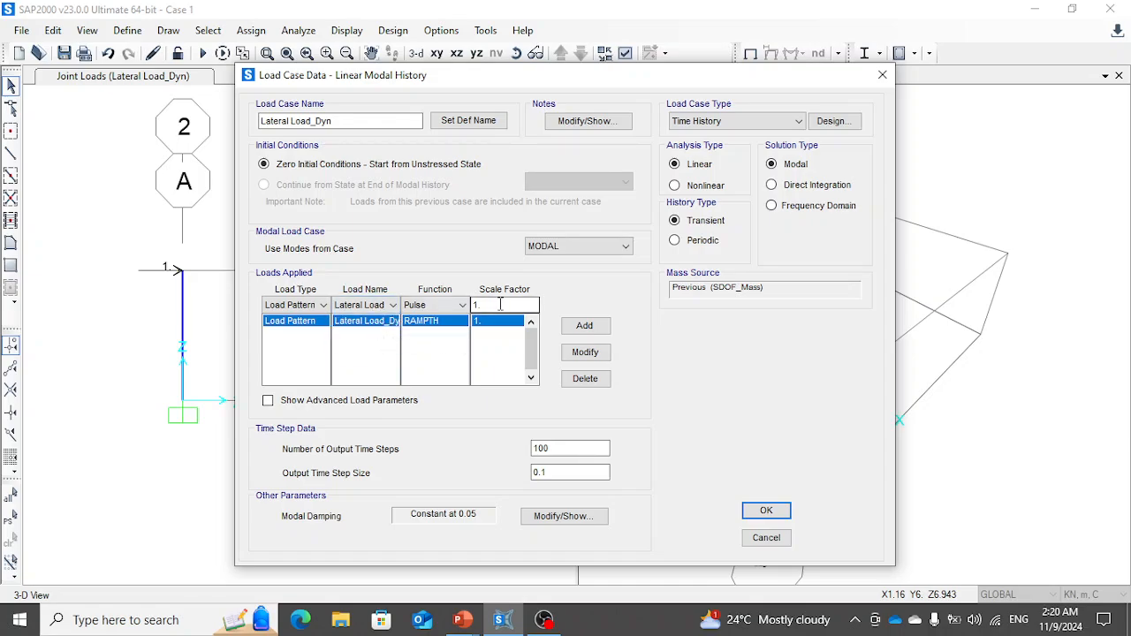
pyautogui.moveTo(500, 305); pyautogui.dragTo(429, 306)
pyautogui.write('10000')
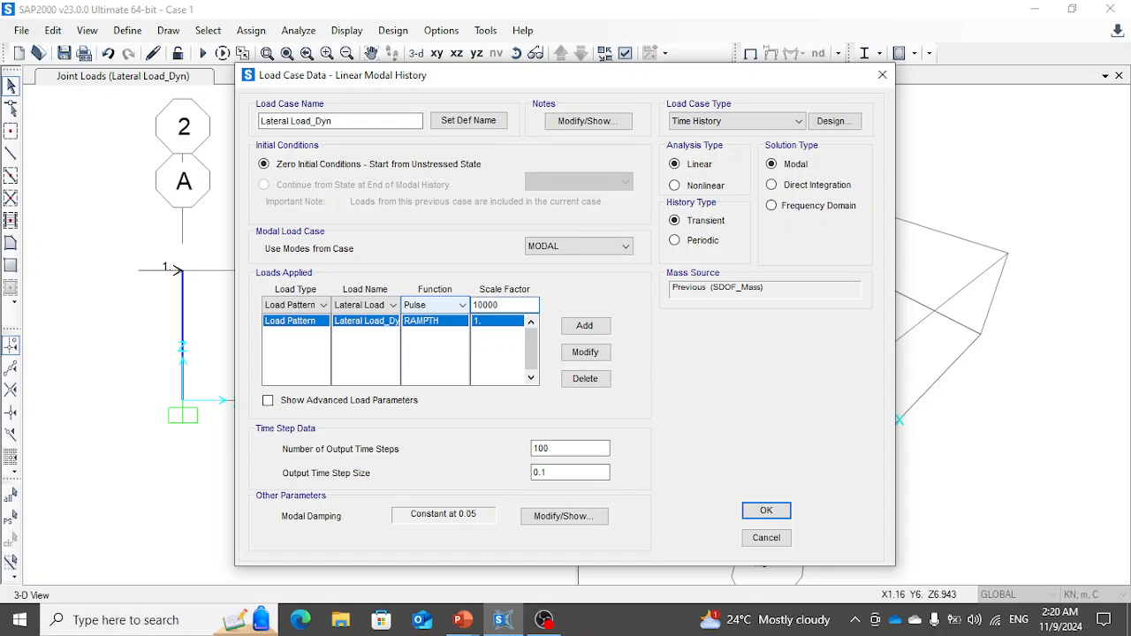
pyautogui.click(588, 353)
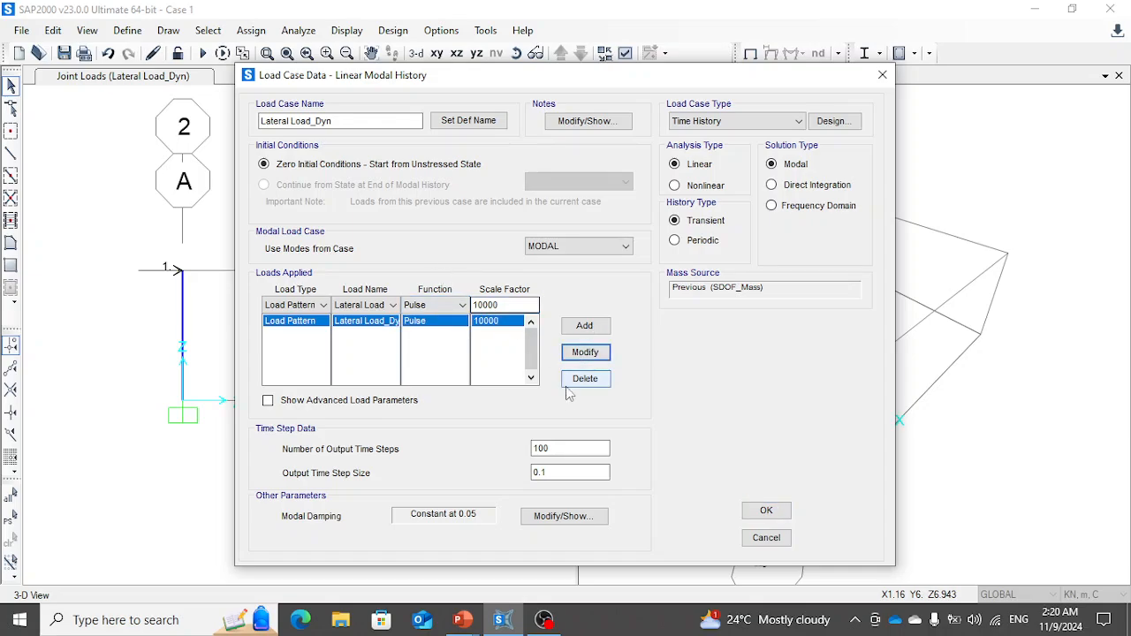
# - Set the output time step size to 0.0001 and the number of output time steps to 1000
pyautogui.click(565, 474)
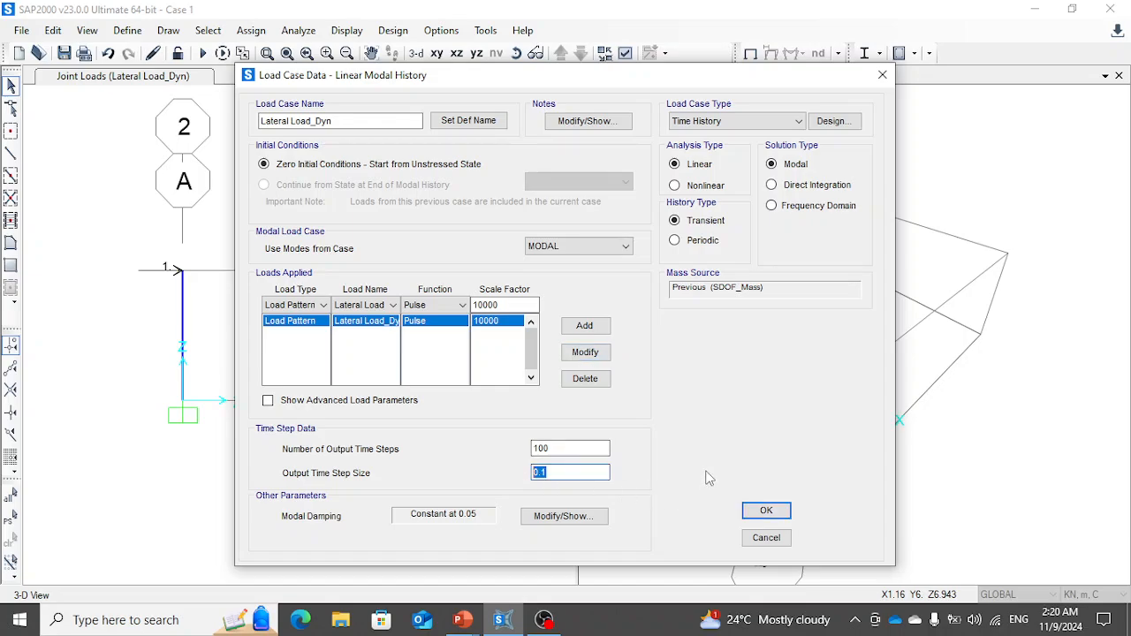
pyautogui.write('0.0001')
pyautogui.hotkey('shift', 'Tab')
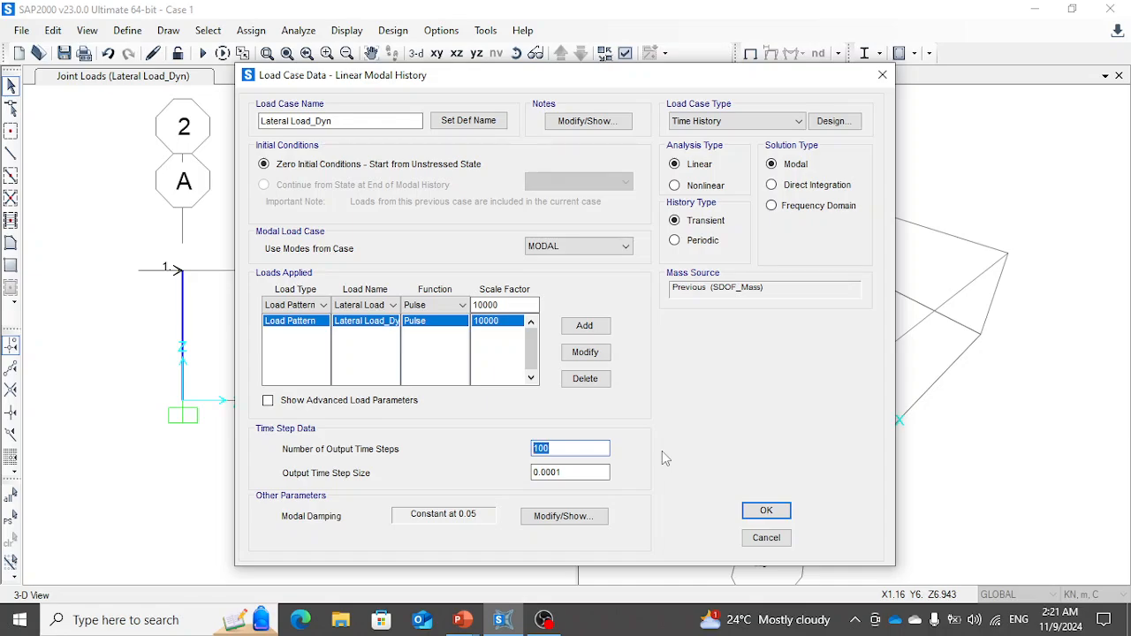
pyautogui.write('1000')
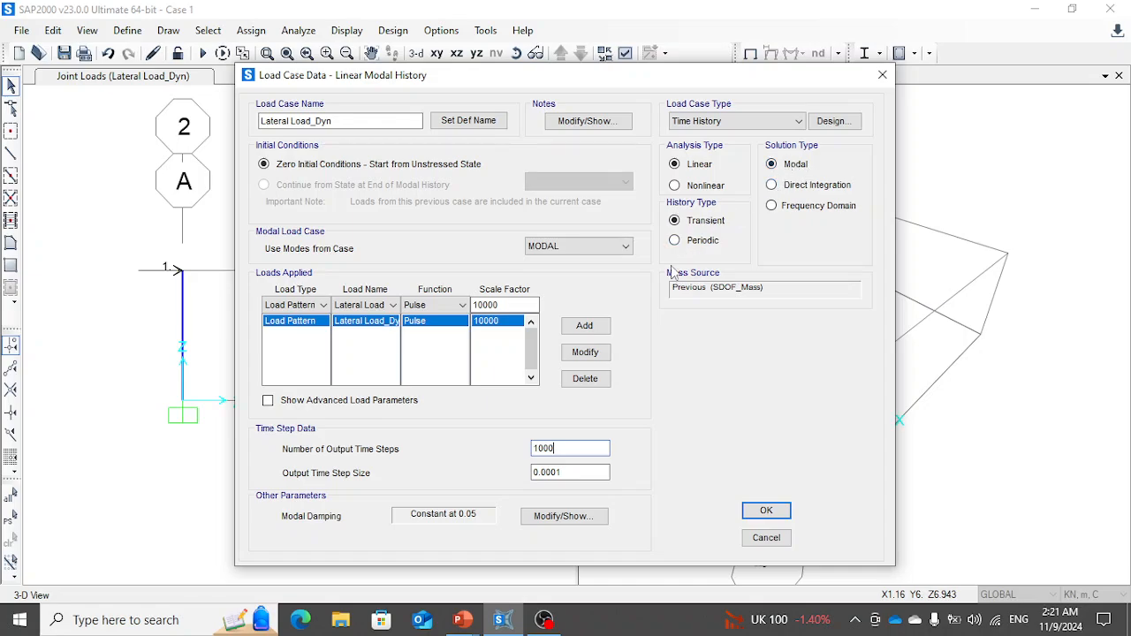
# - Set the load case's constant modal damping for all modes to 0
pyautogui.click(554, 521)
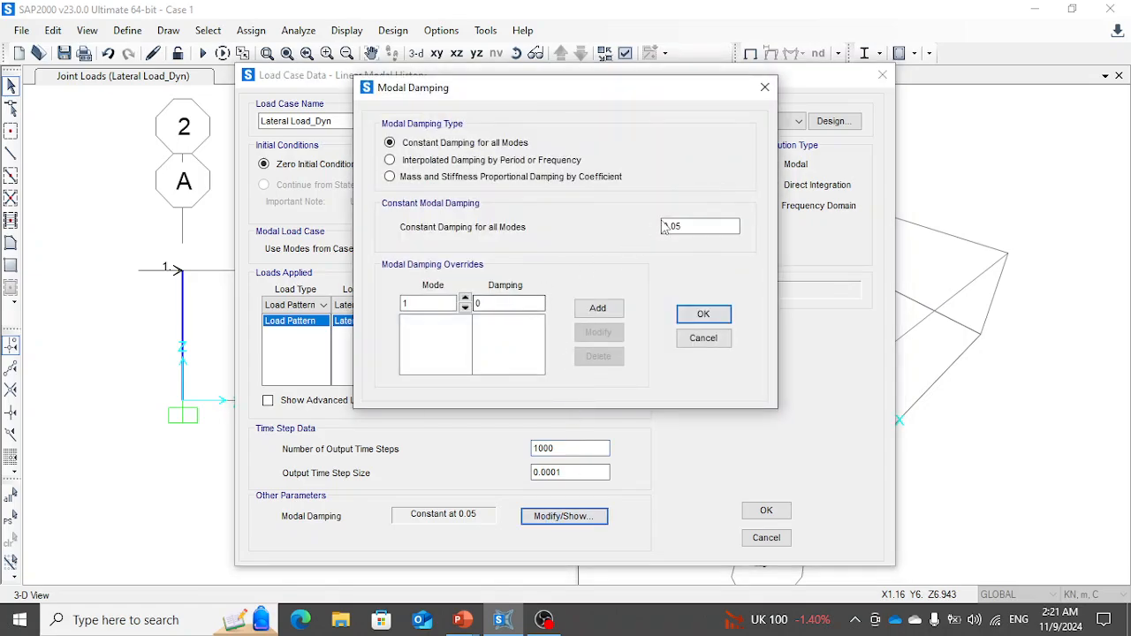
pyautogui.moveTo(665, 227); pyautogui.dragTo(694, 226)
pyautogui.write('0')
pyautogui.click(704, 314)
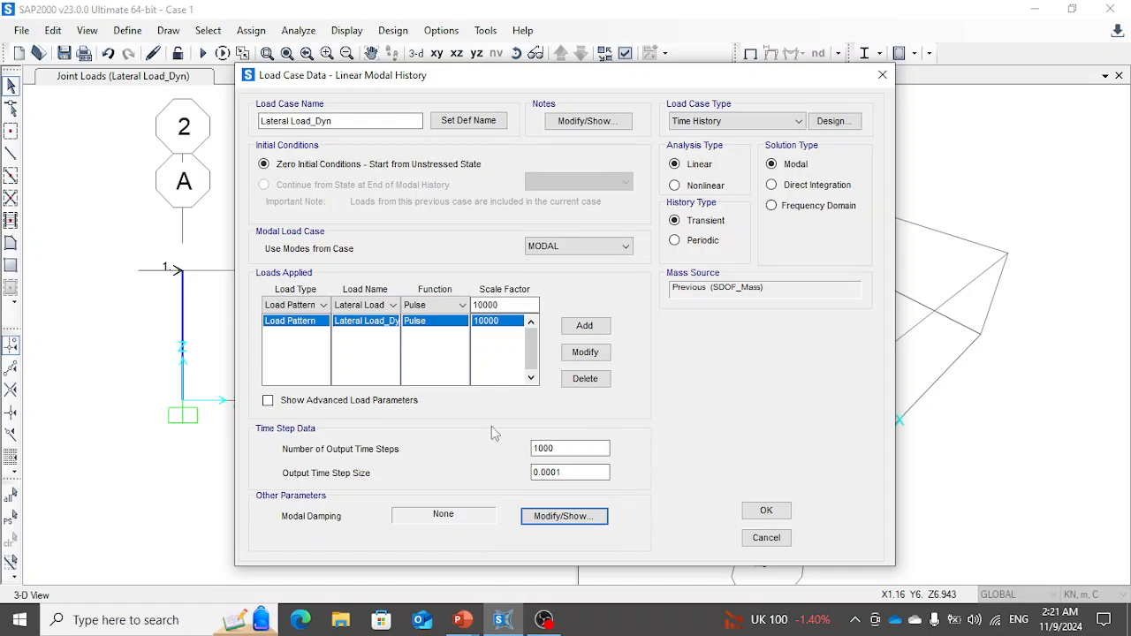
# - Show the advanced load parameters, then accept the Lateral Load_Dyn load case and the load case definitions
pyautogui.click(349, 405)
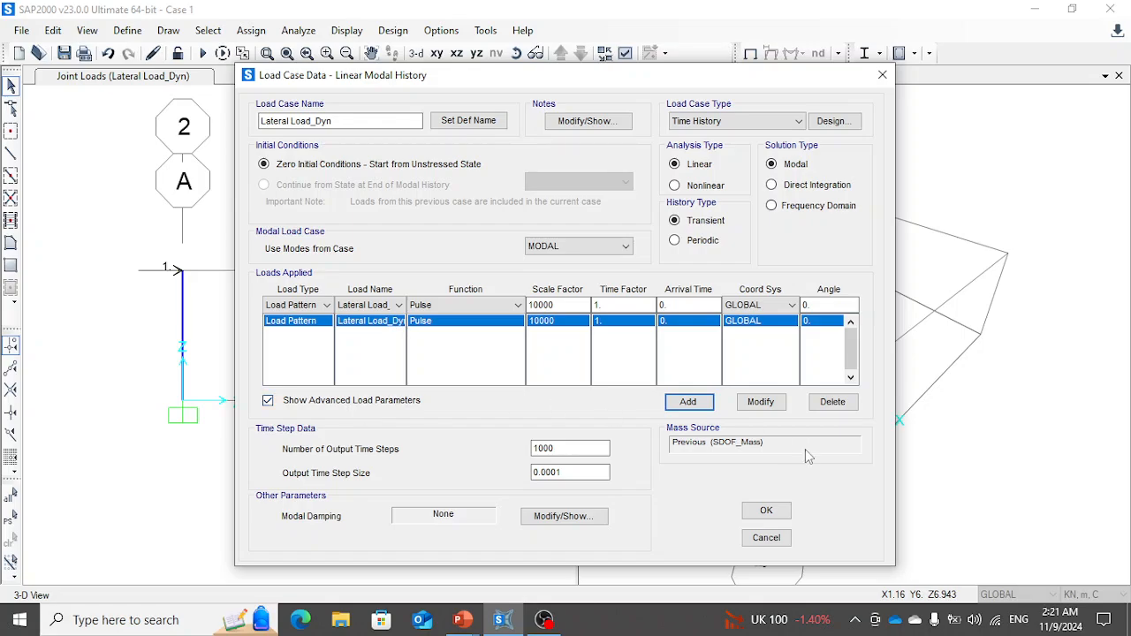
pyautogui.click(766, 511)
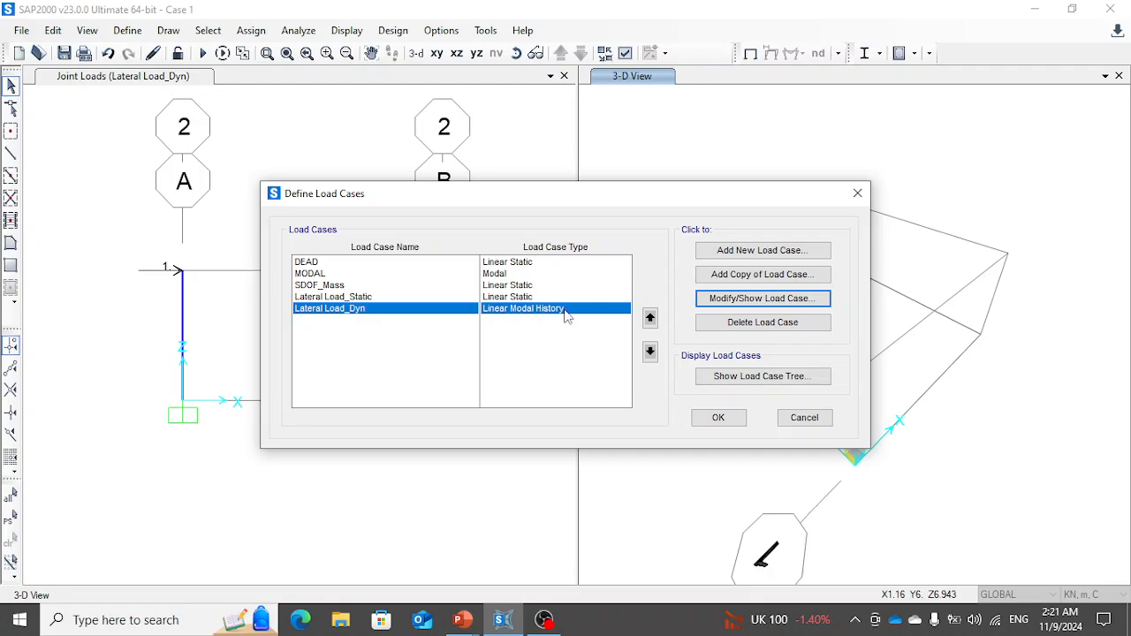
pyautogui.click(716, 419)
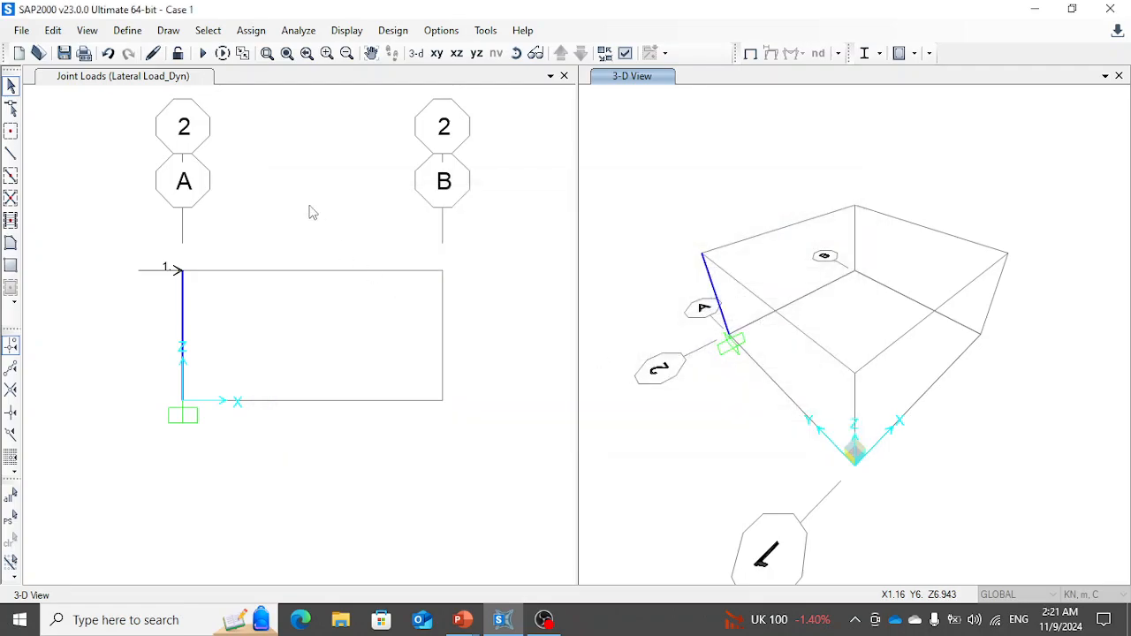
# - Run the analysis and switch to the Rect Pulse slide show in PowerPoint
pyautogui.click(203, 54)
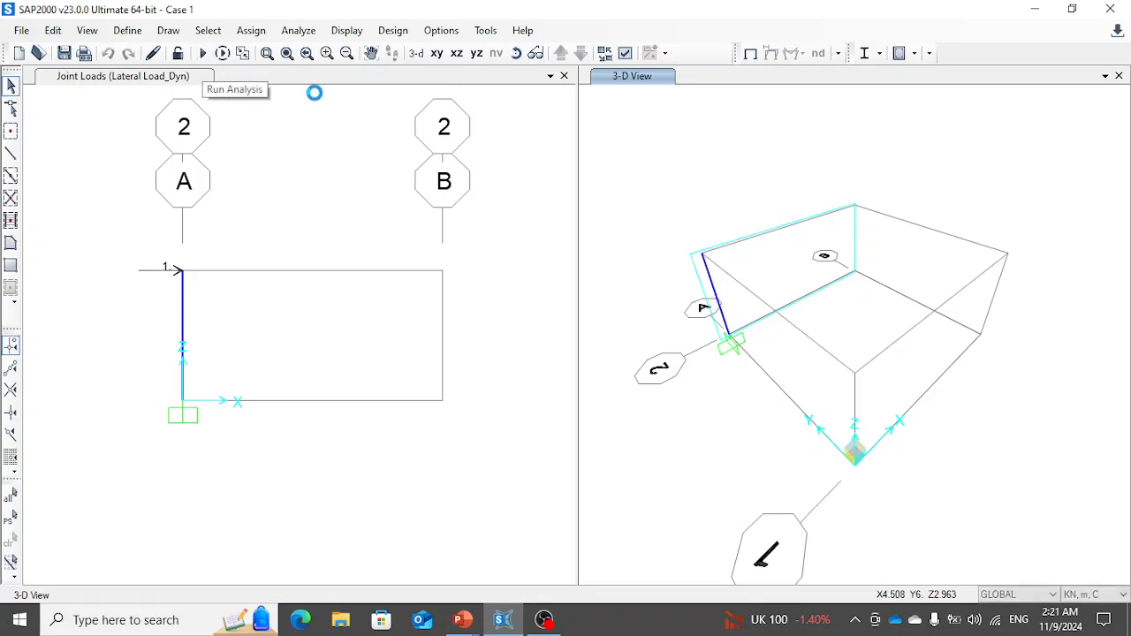
pyautogui.click(753, 429)
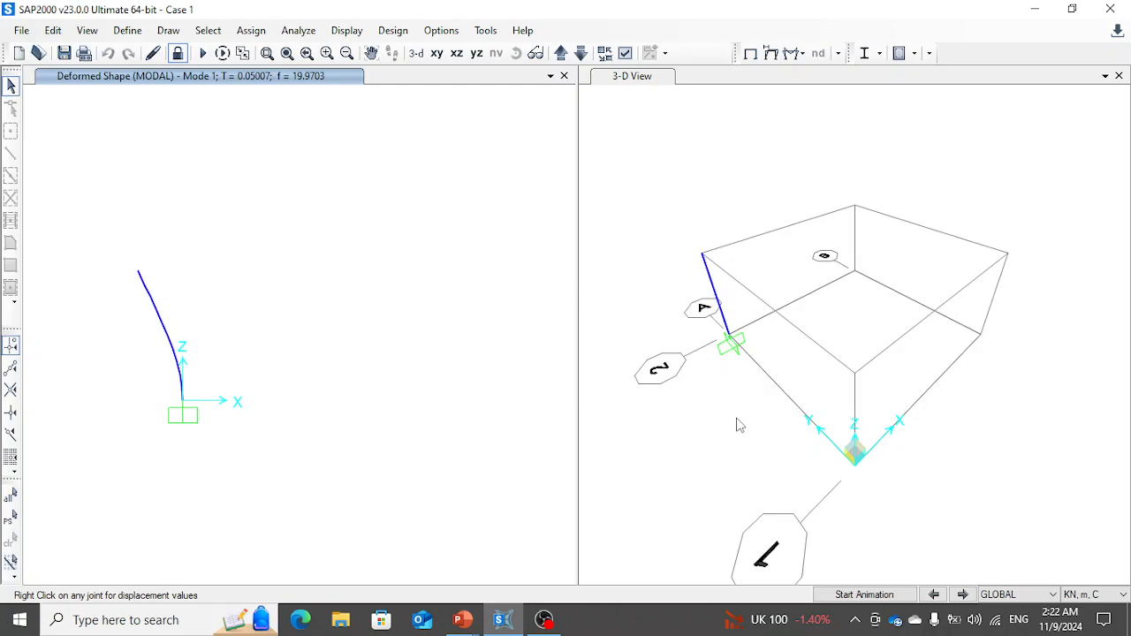
pyautogui.hotkey('alt', 'Tab')
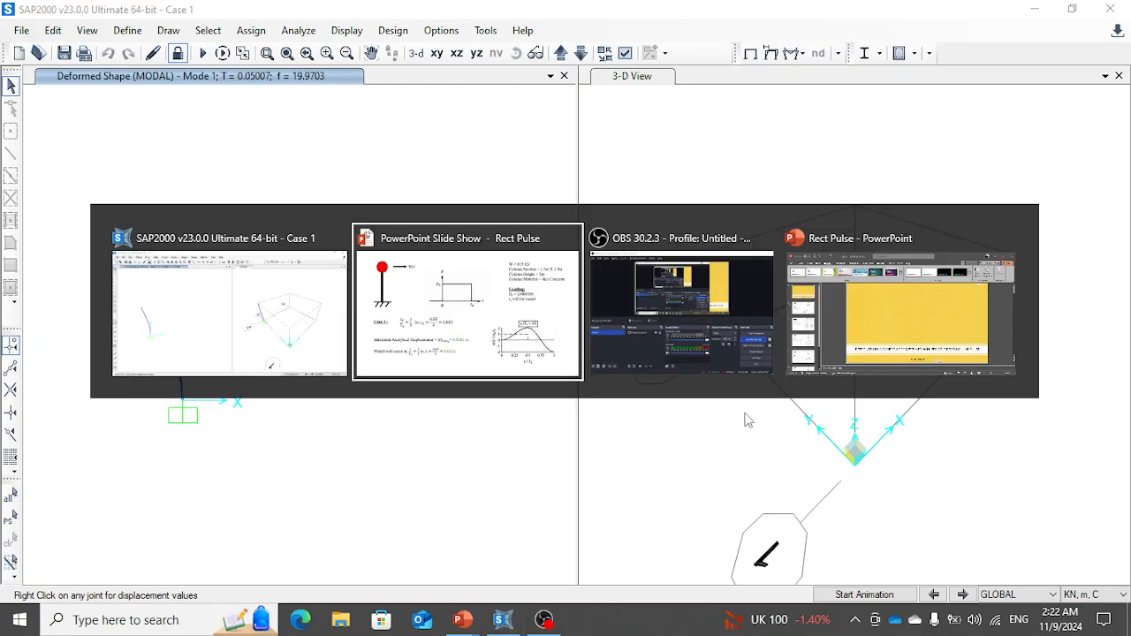
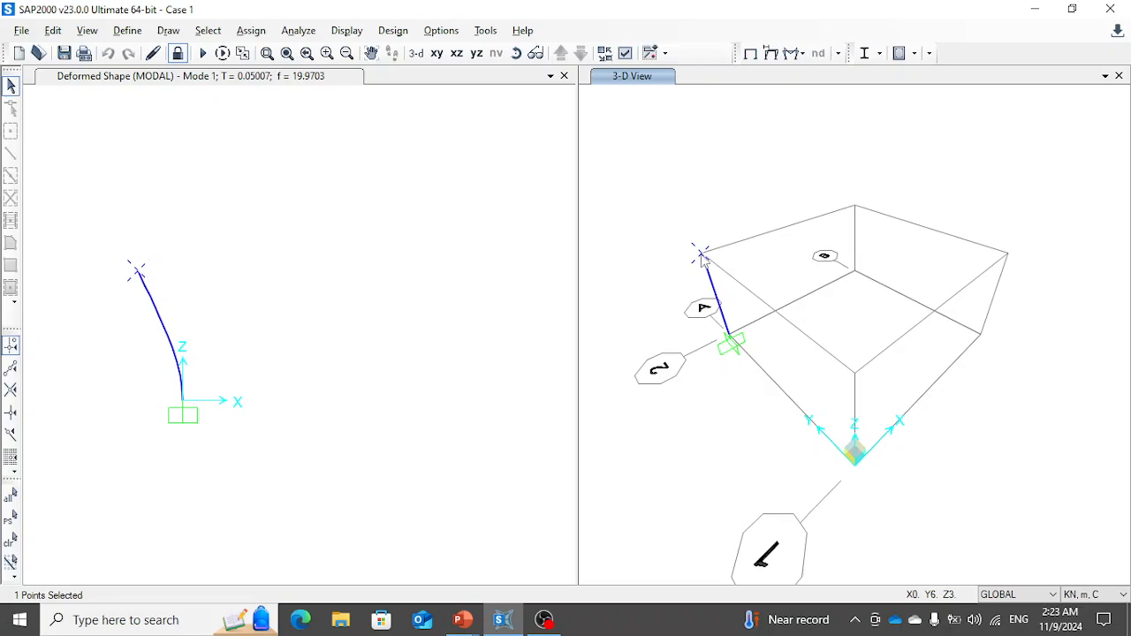
# - Look up the column top joint's label and add a Joint Disps/Forces plot function for joint 2's UX displacement
pyautogui.rightClick(700, 253)
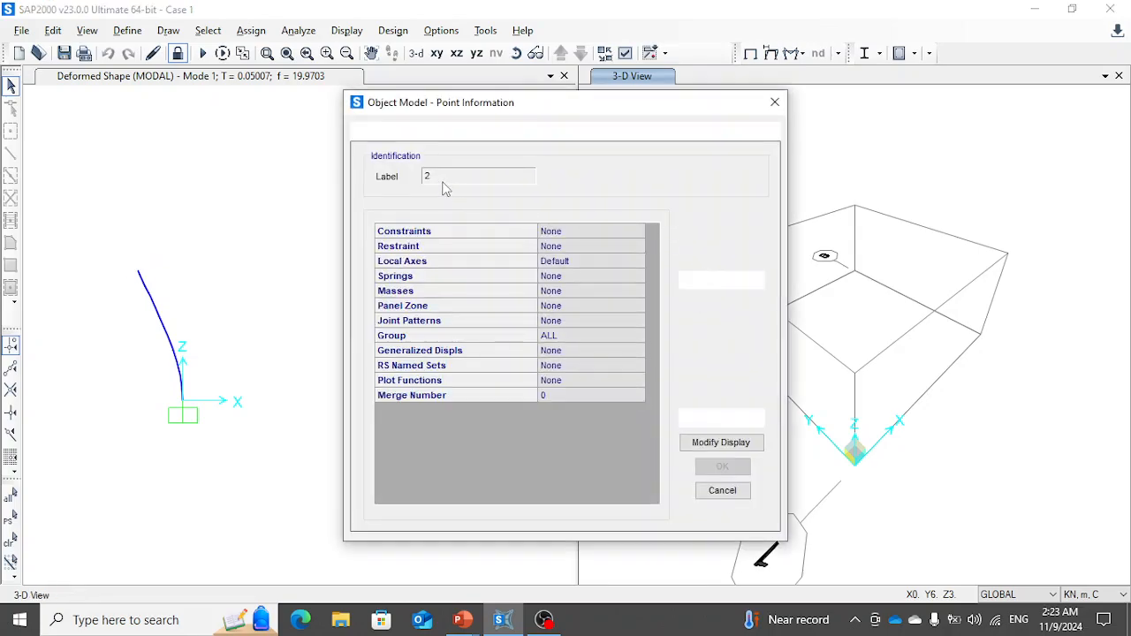
pyautogui.click(775, 102)
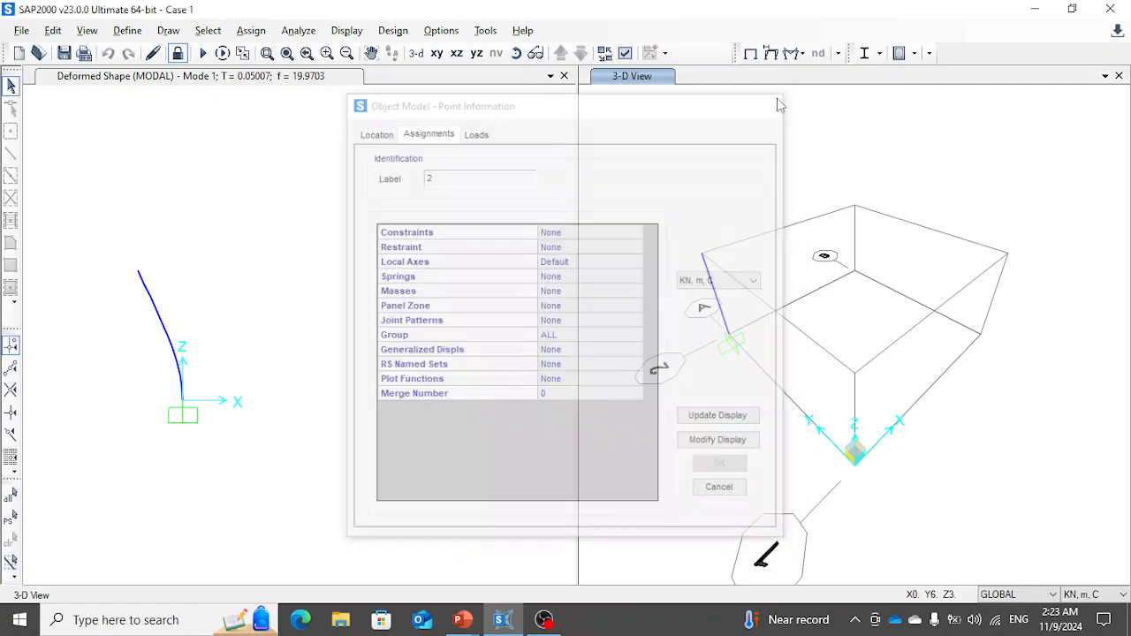
pyautogui.click(349, 32)
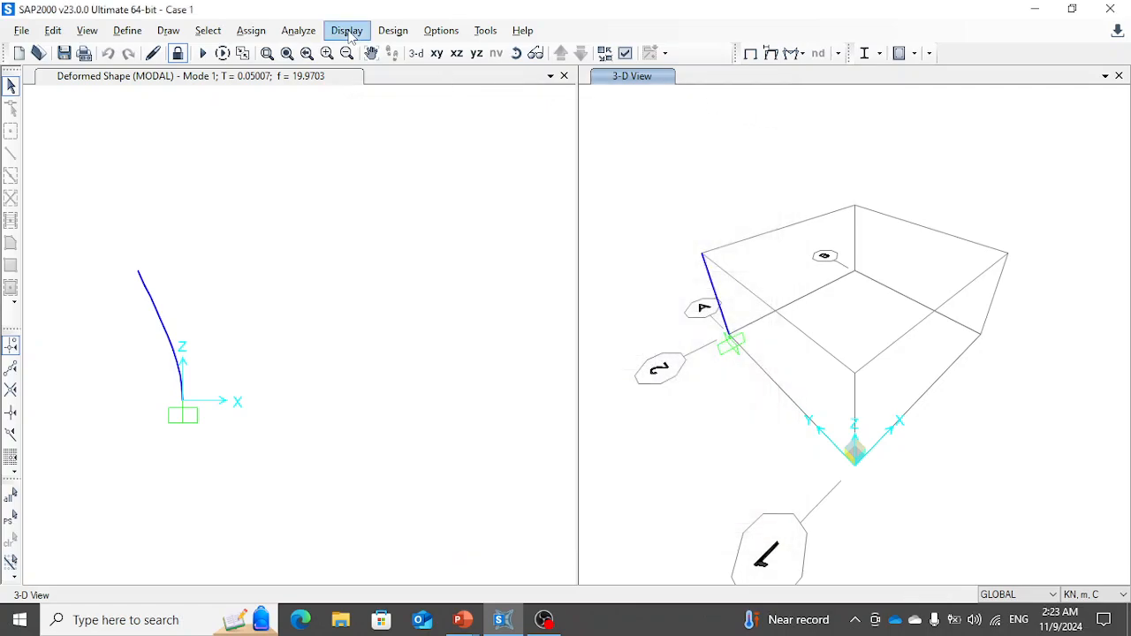
pyautogui.click(416, 327)
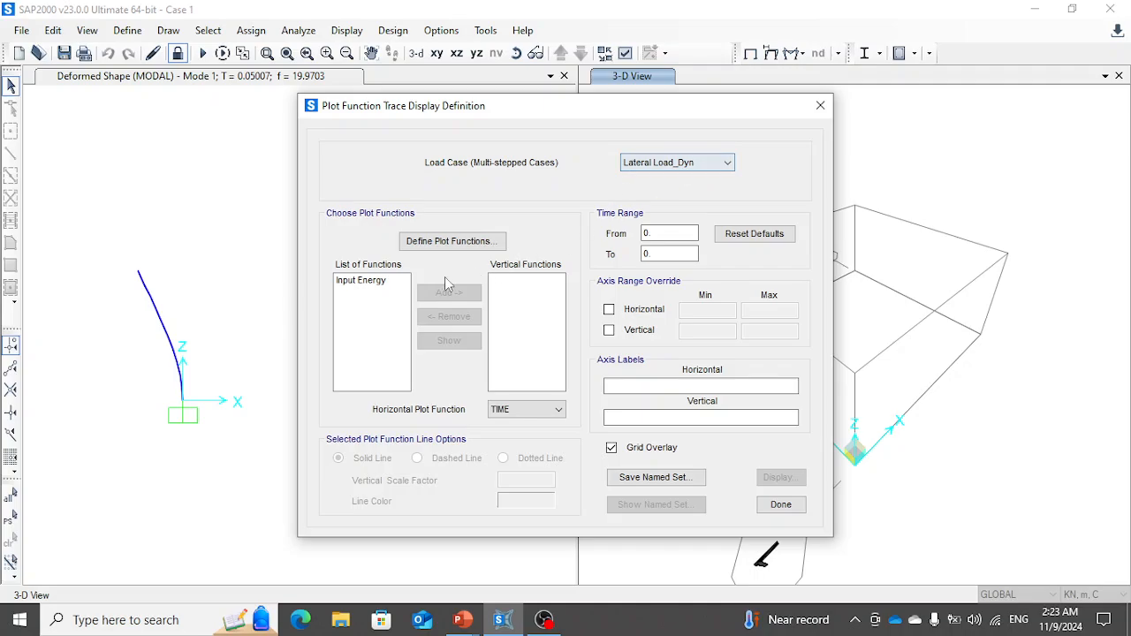
pyautogui.click(452, 241)
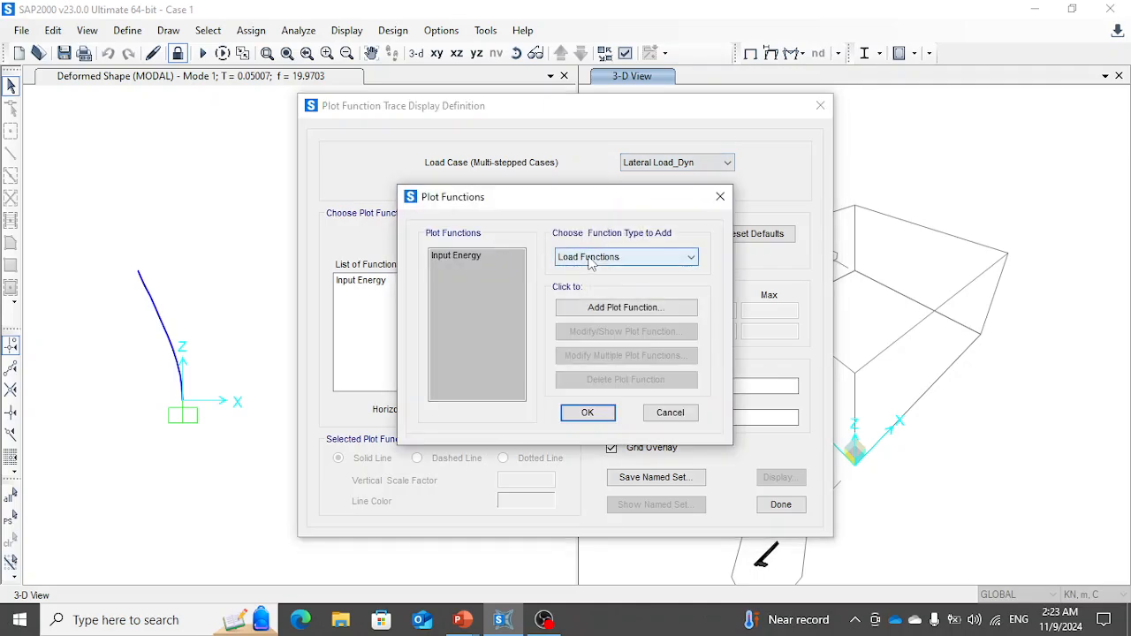
pyautogui.click(590, 256)
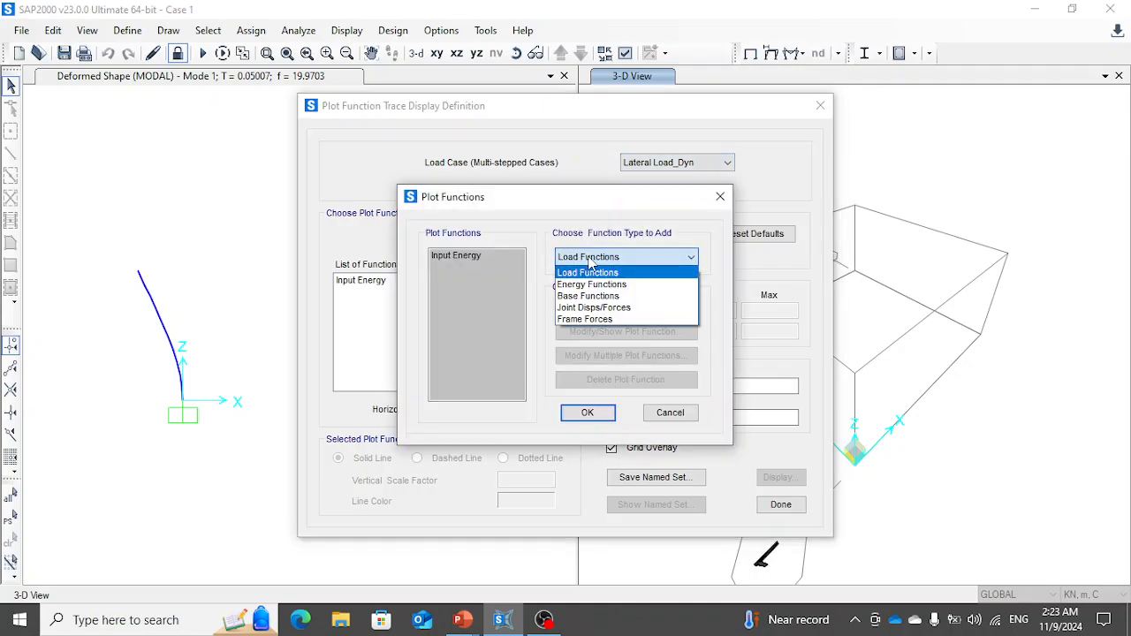
pyautogui.click(593, 308)
pyautogui.click(594, 309)
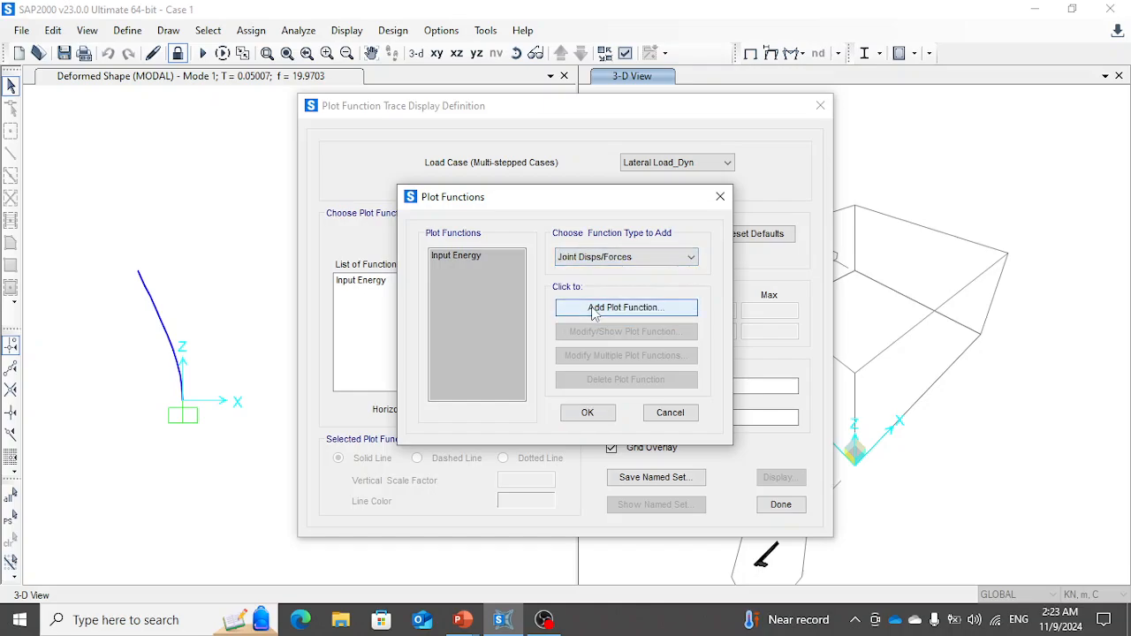
pyautogui.click(590, 307)
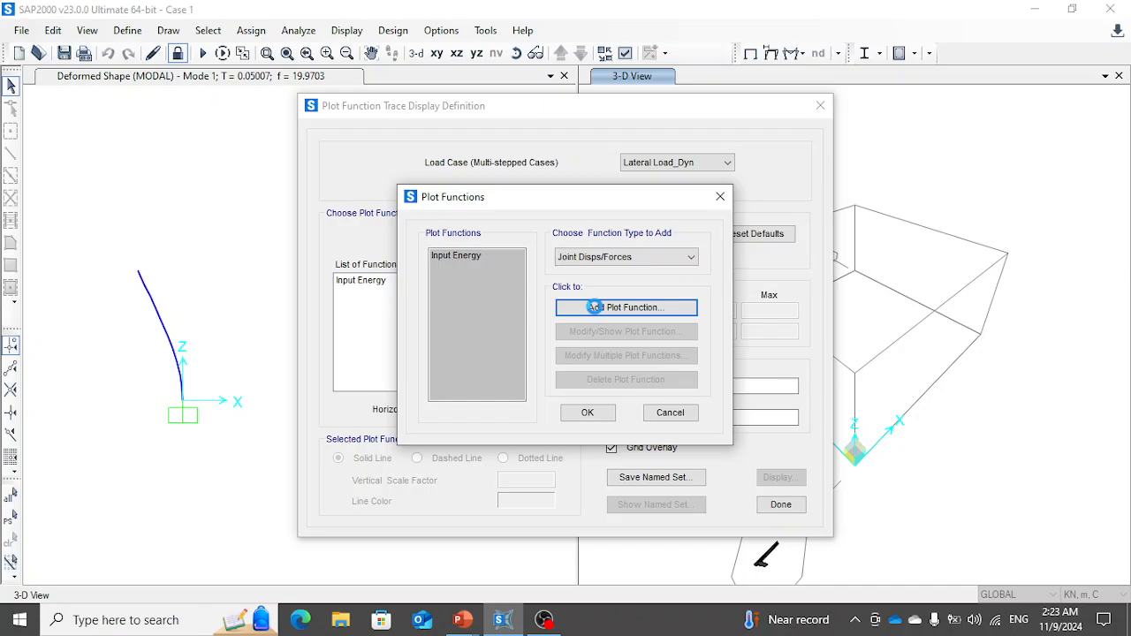
pyautogui.click(648, 269)
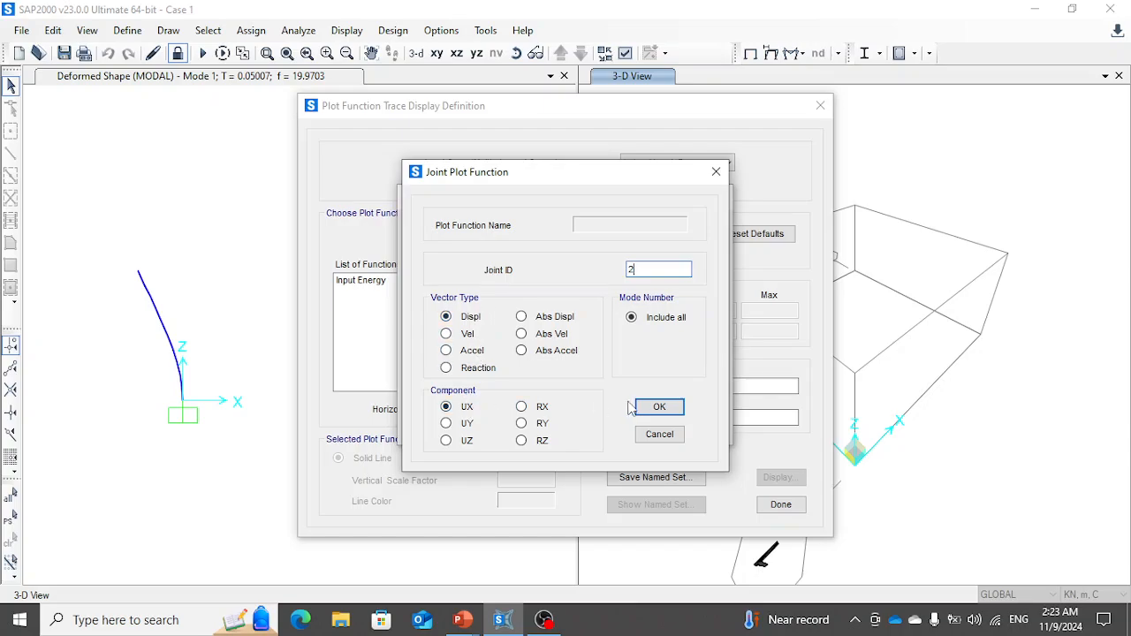
pyautogui.click(655, 412)
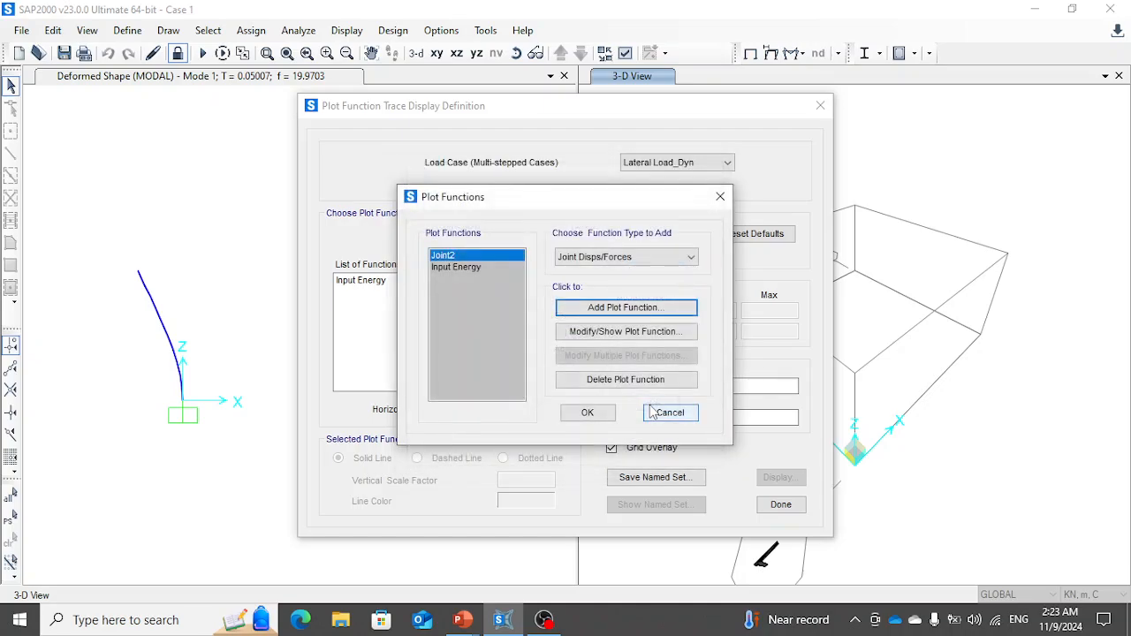
# - Rename the joint 2 plot function as Joint2 Displacement and accept the plot function list
pyautogui.click(626, 333)
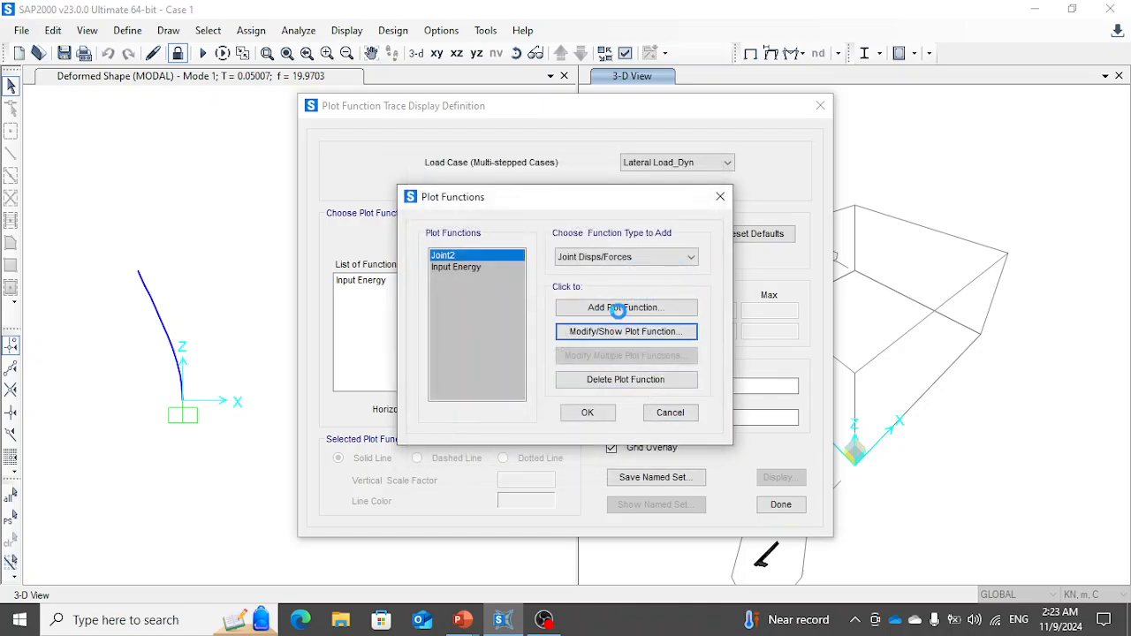
pyautogui.click(646, 221)
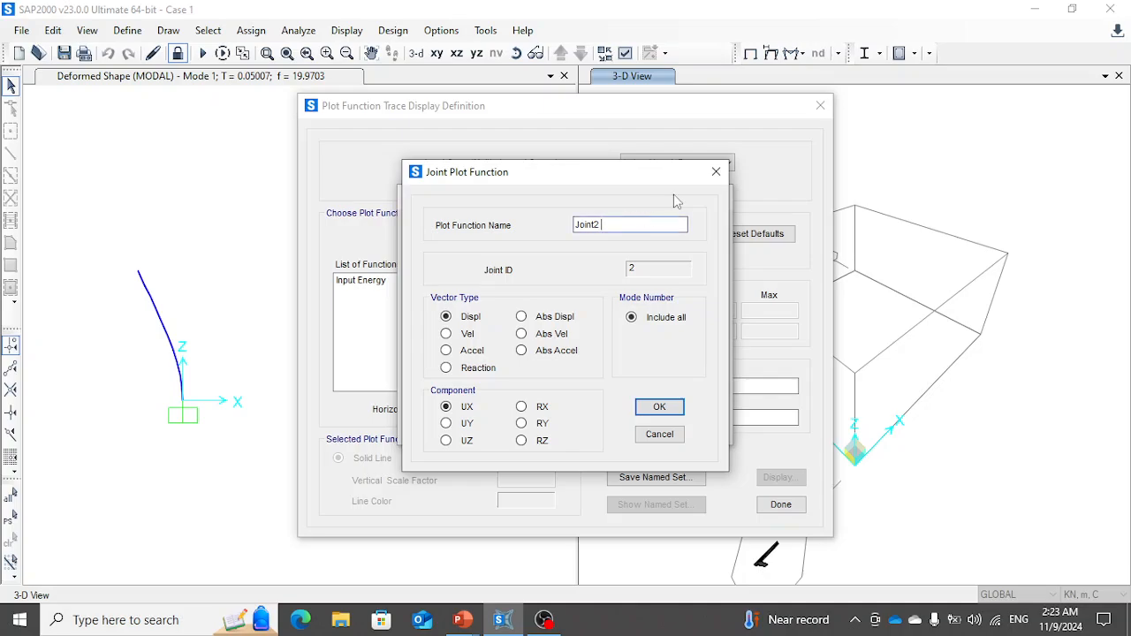
pyautogui.write('Displacement')
pyautogui.press('Return')
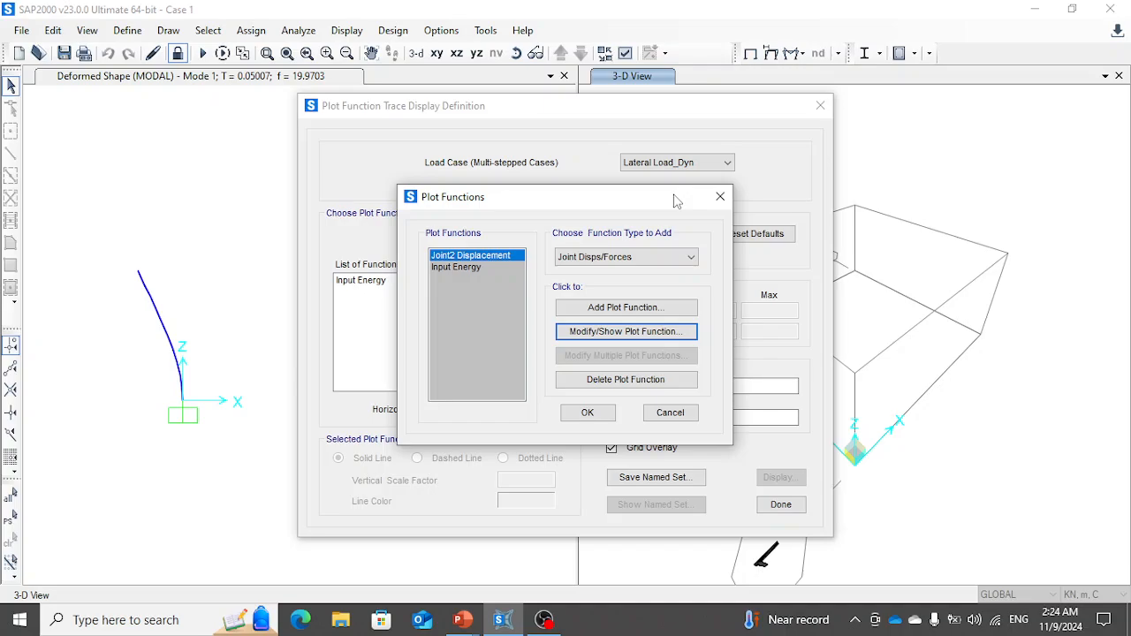
pyautogui.click(588, 413)
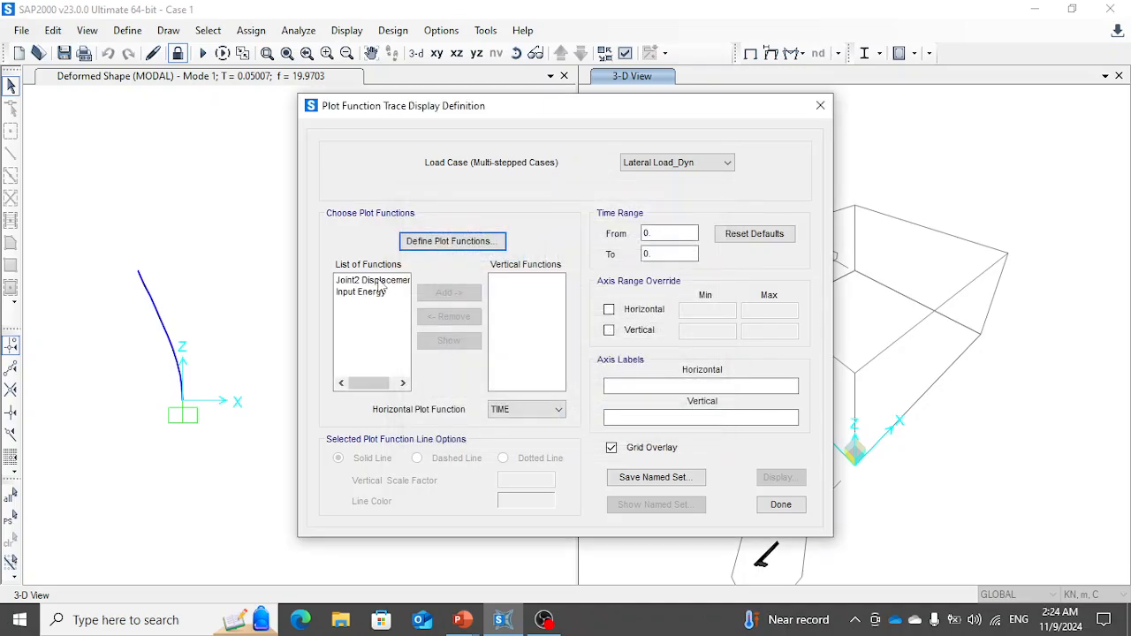
# - Add Joint2 Displacement to the vertical functions and display its trace against TIME for Lateral Load_Dyn
pyautogui.click(375, 281)
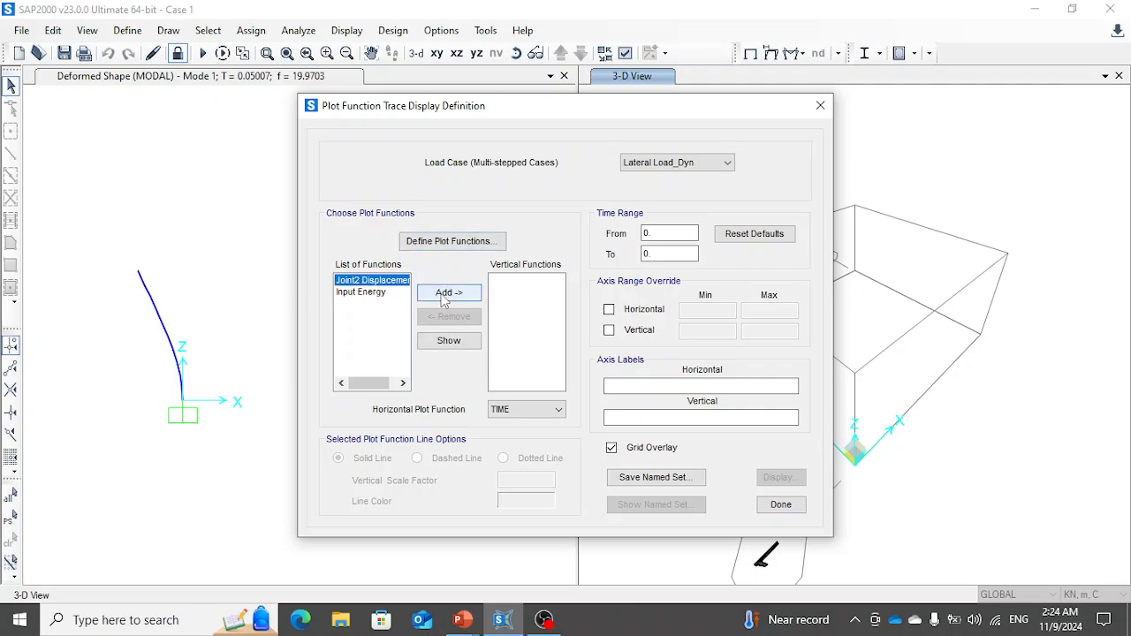
pyautogui.click(447, 294)
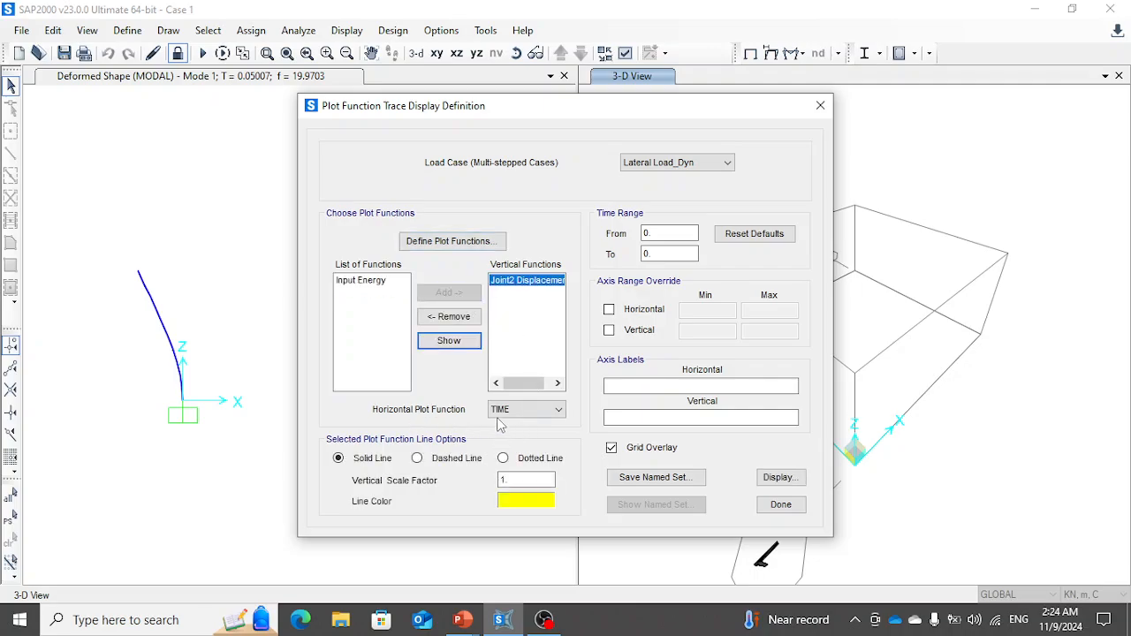
pyautogui.click(788, 478)
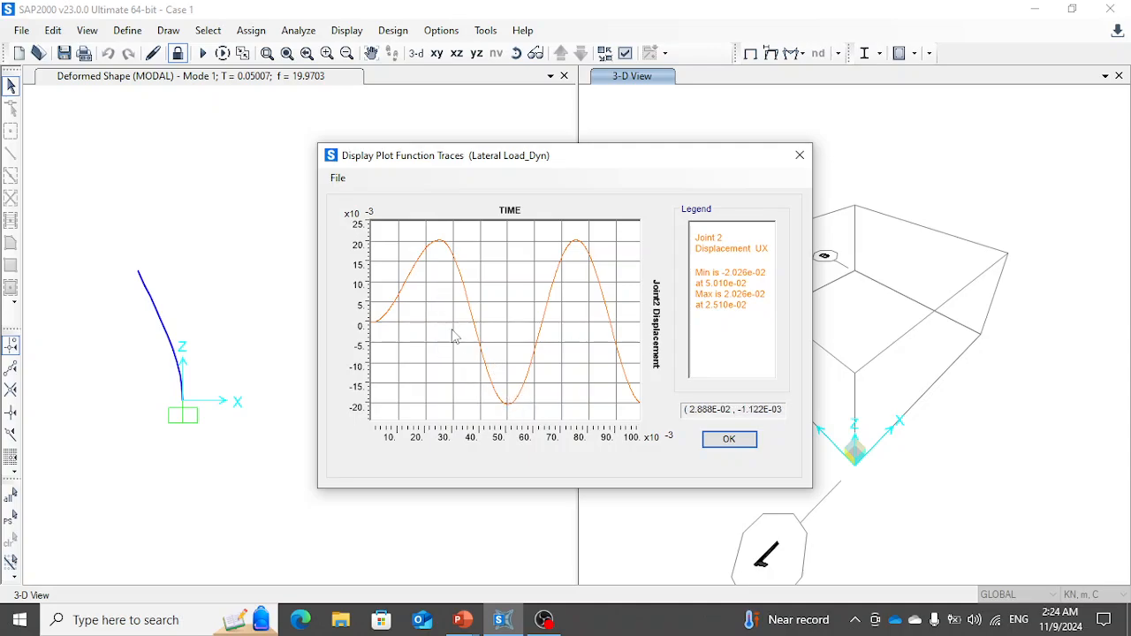
# - Compare the joint displacement trace in SAP2000 with the Case 1 analytical maximum displacement, its time and response curve in PowerPoint
pyautogui.hotkey('alt', 'Tab')
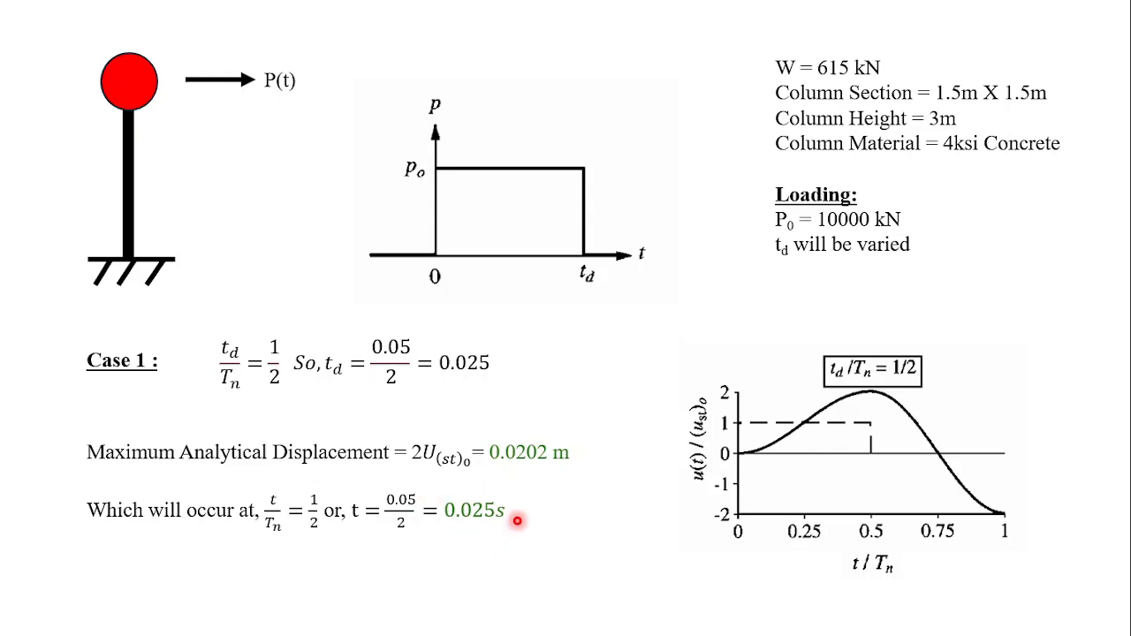
pyautogui.hotkey('alt', 'Tab')
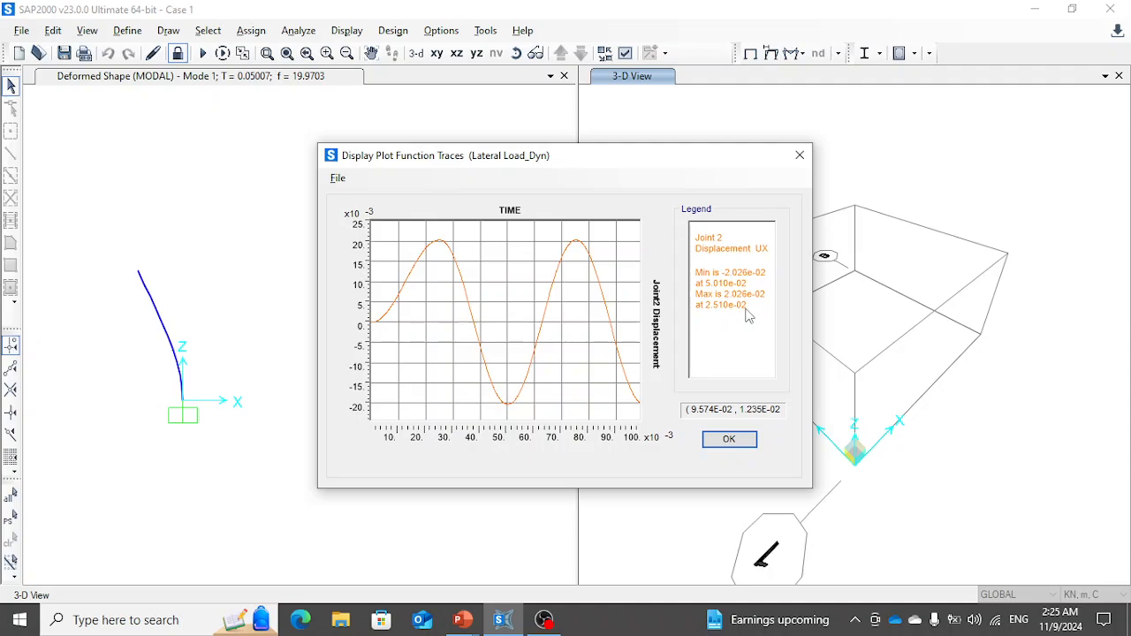
pyautogui.hotkey('alt', 'Tab')
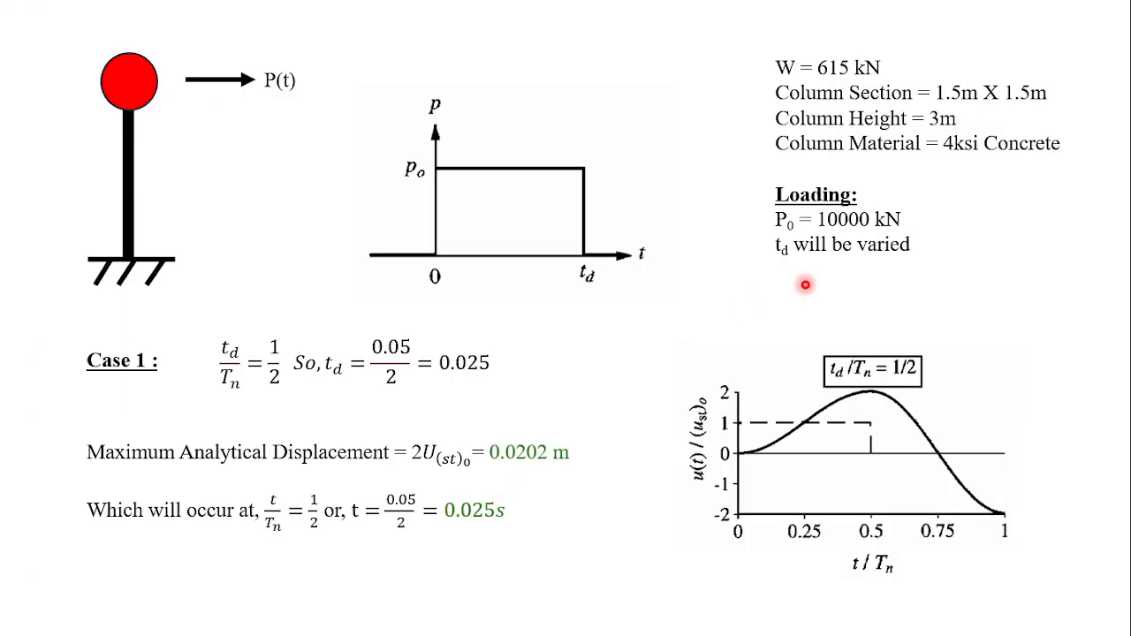
pyautogui.hotkey('alt', 'Tab')
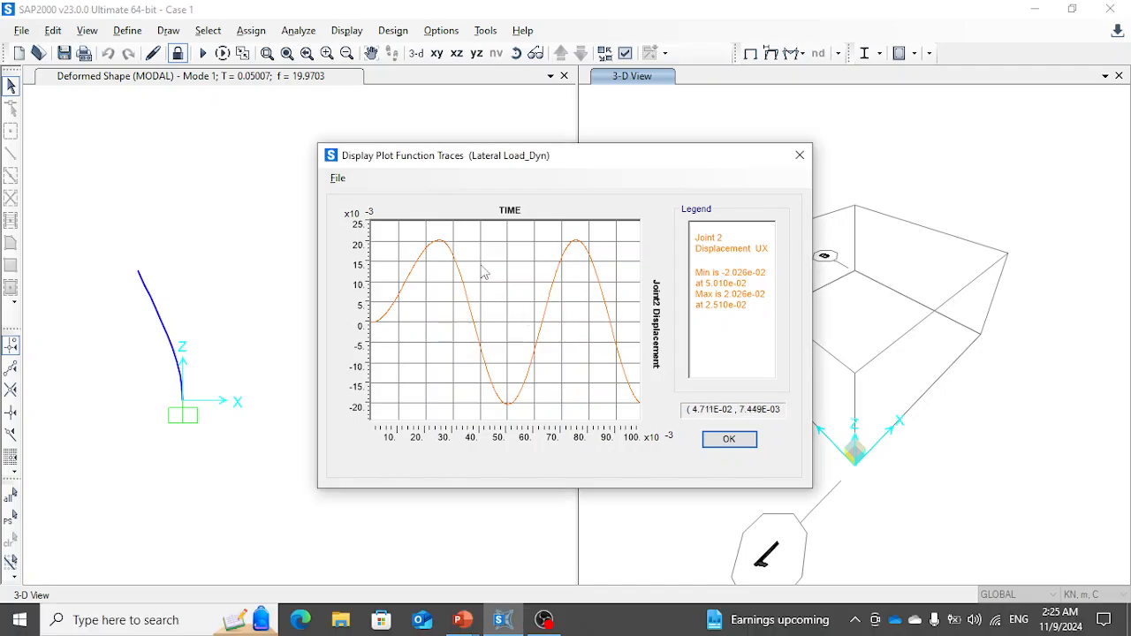
pyautogui.hotkey('alt', 'Tab')
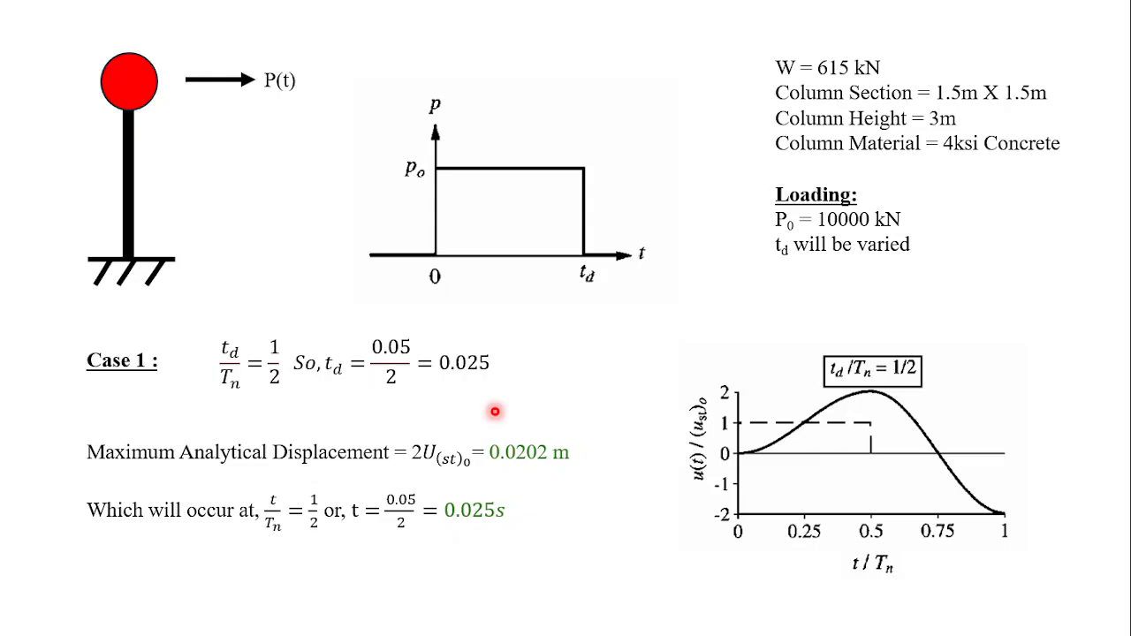
# - Review the Analytical Response slide and advance the slide show to the Case 2 slide
pyautogui.press('Left')
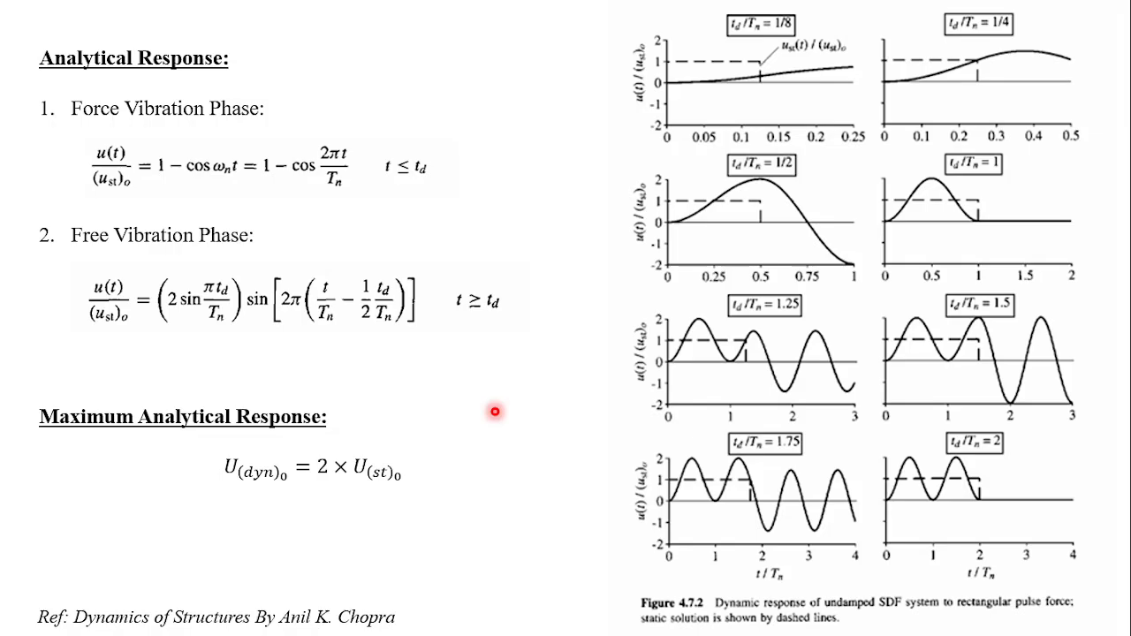
pyautogui.press('Right')
pyautogui.press('Right')
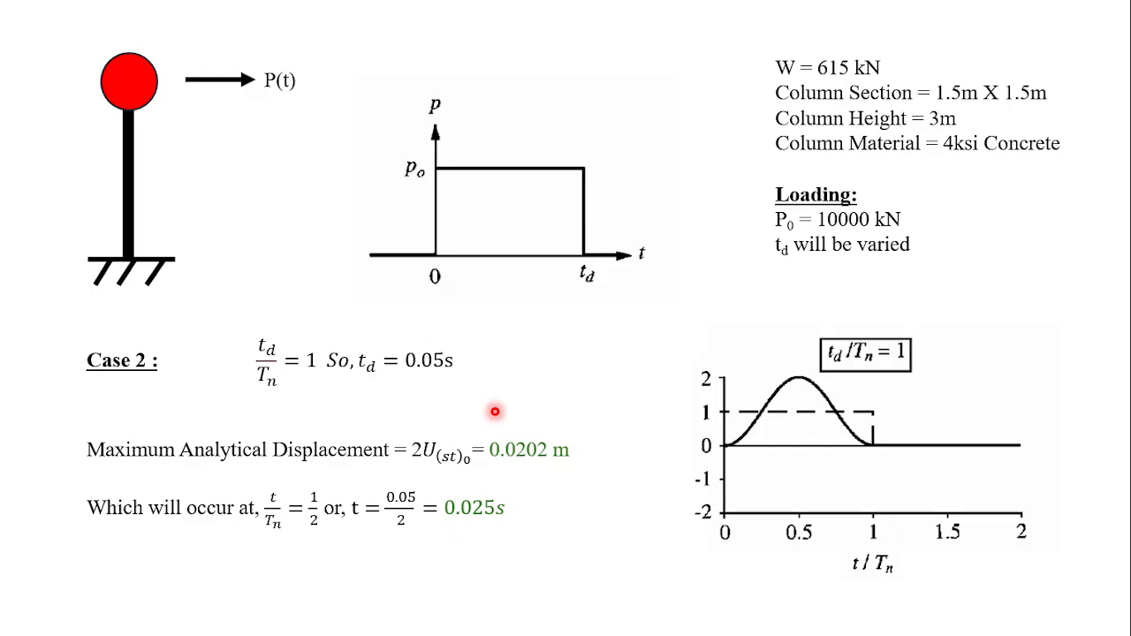
# - Switch back to SAP2000 and close the displacement trace plot and its display definition
pyautogui.hotkey('alt', 'Tab')
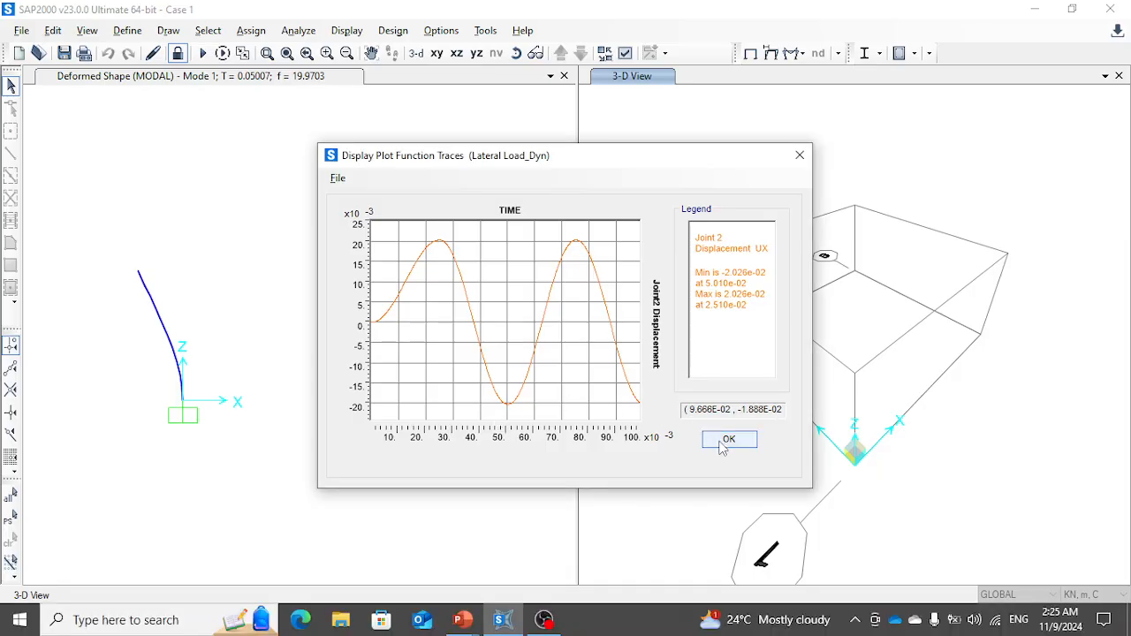
pyautogui.click(723, 446)
pyautogui.press('F12')
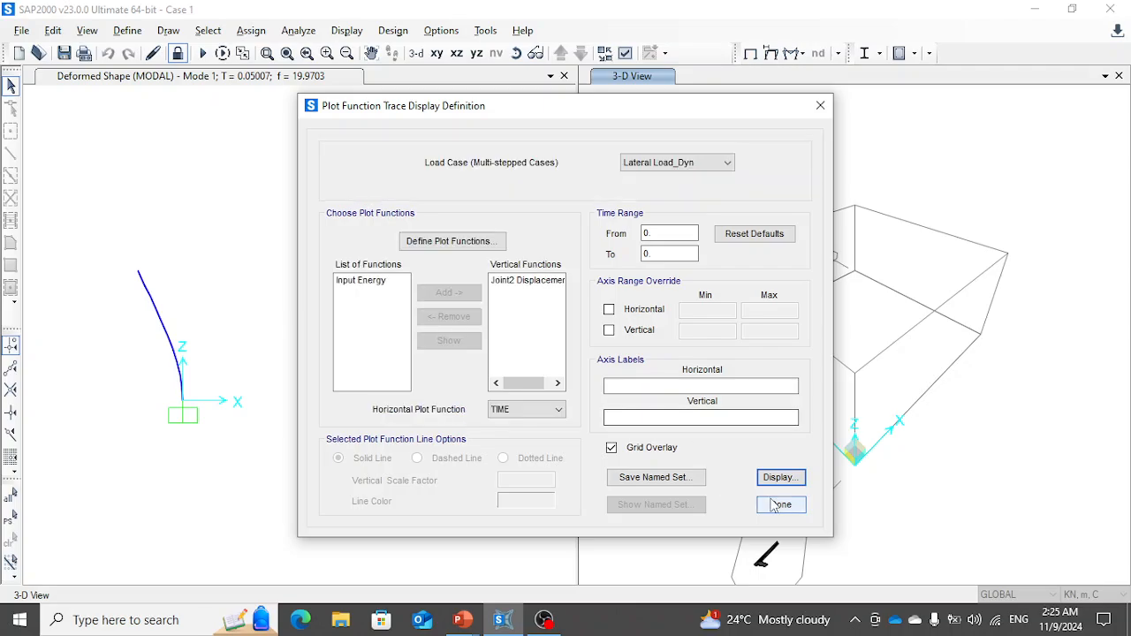
pyautogui.click(778, 505)
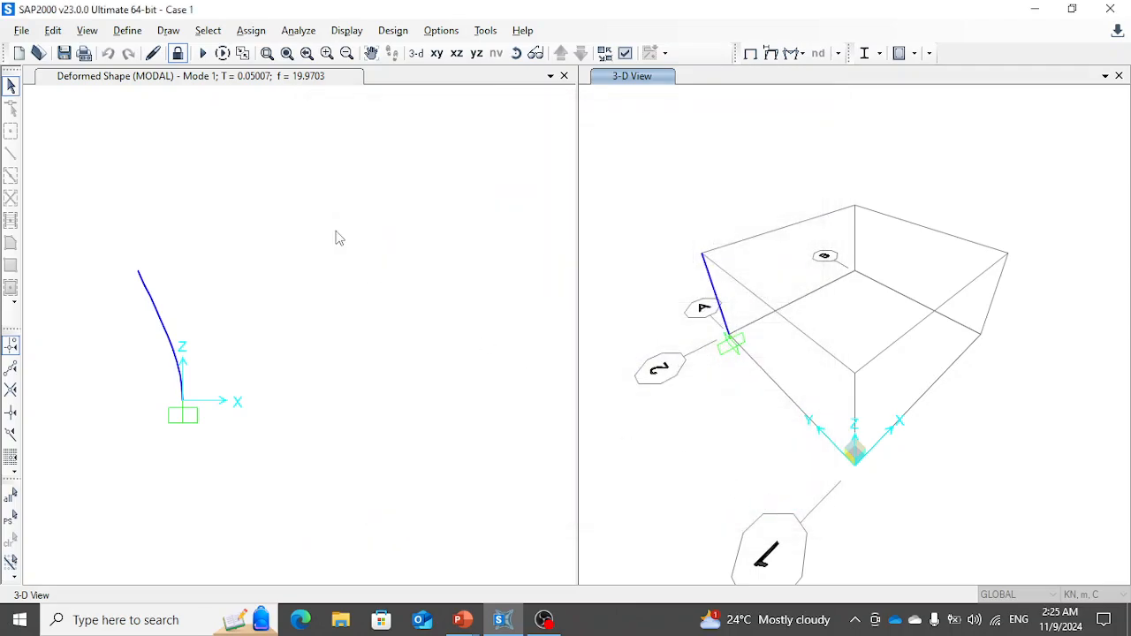
# - Save a copy of the model as Case 2 in the Video folder
pyautogui.click(21, 30)
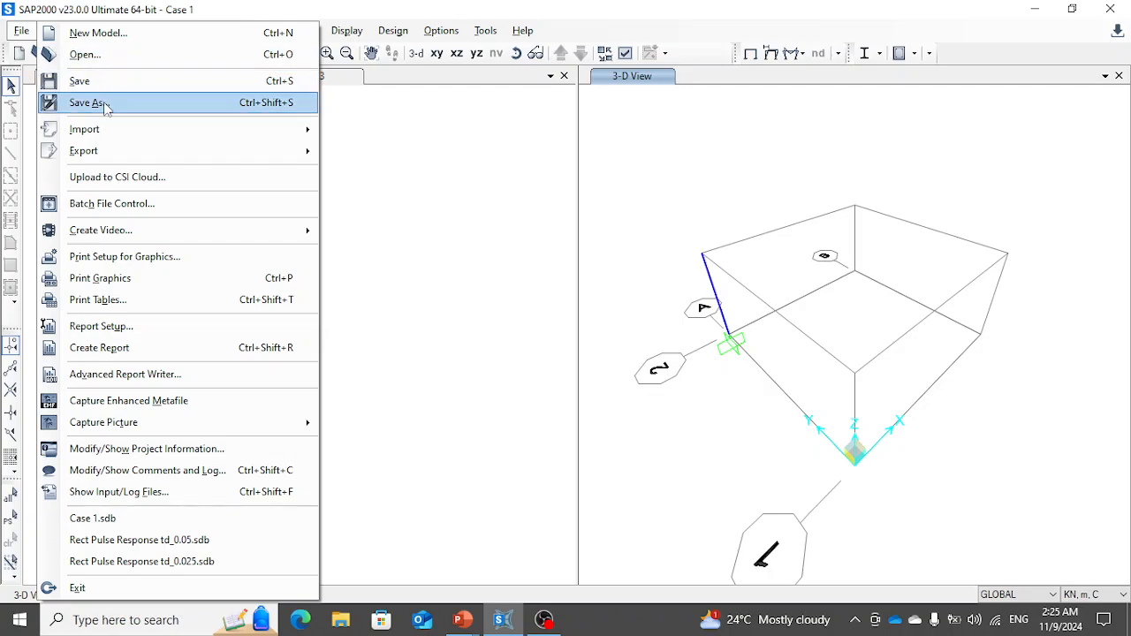
pyautogui.click(103, 102)
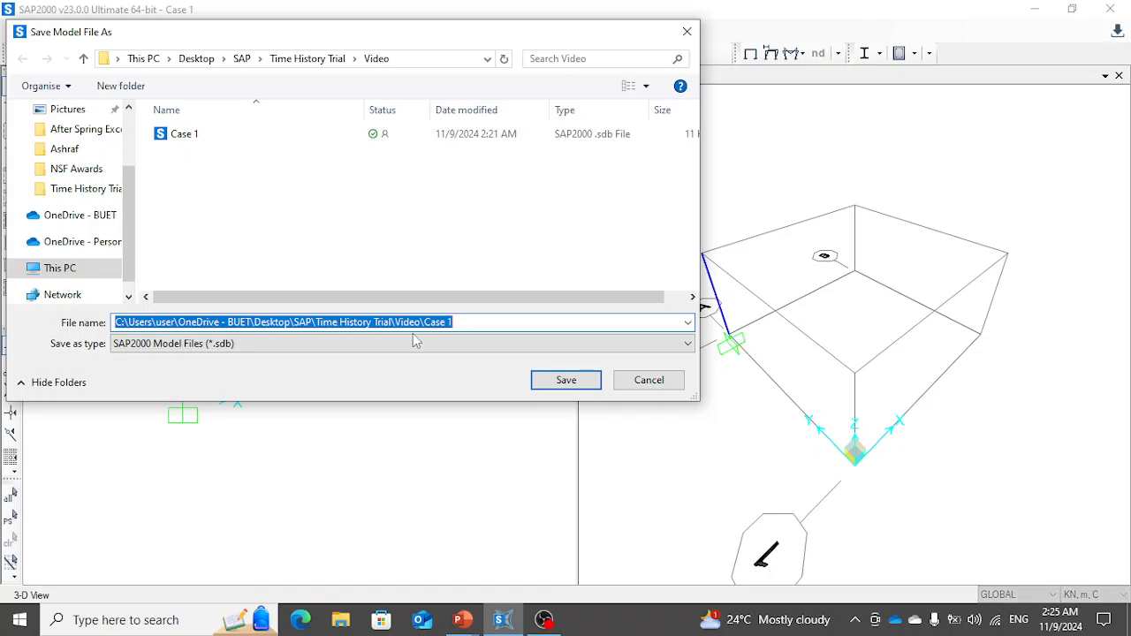
pyautogui.write('Case 2')
pyautogui.press('Return')
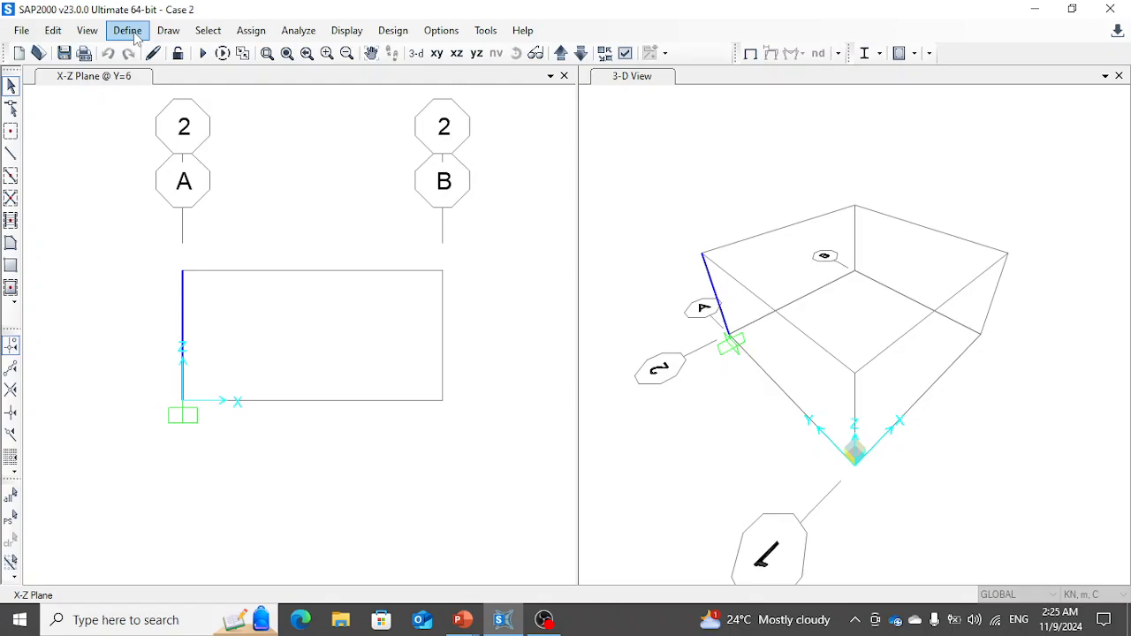
# - Open the definition of the Pulse time history function for modification
pyautogui.click(132, 32)
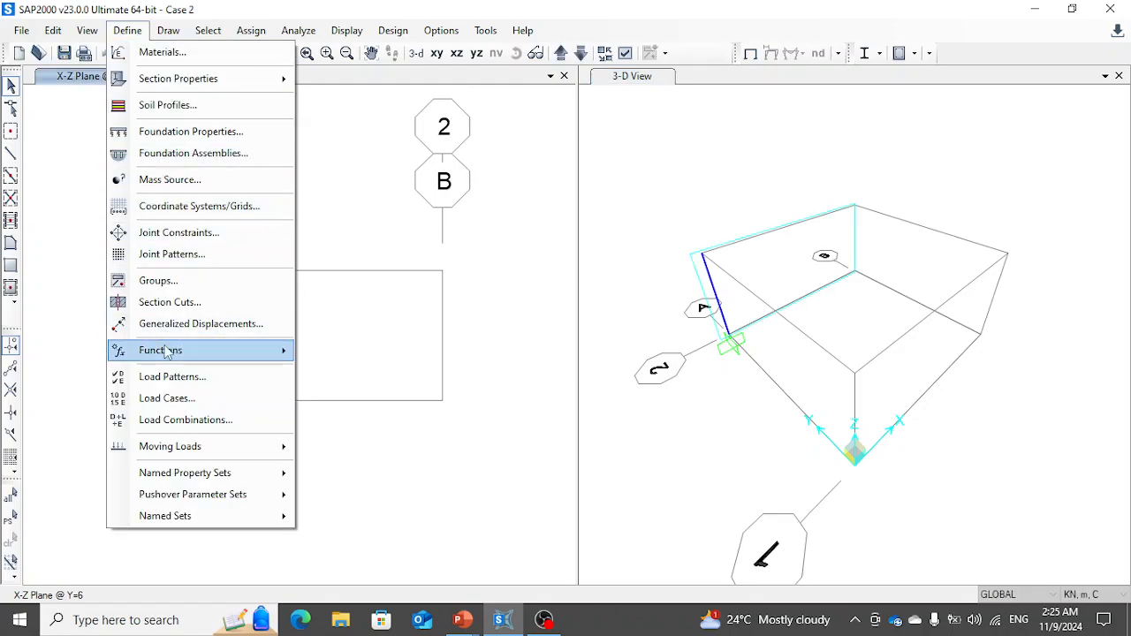
pyautogui.moveTo(265, 350)
pyautogui.click(348, 373)
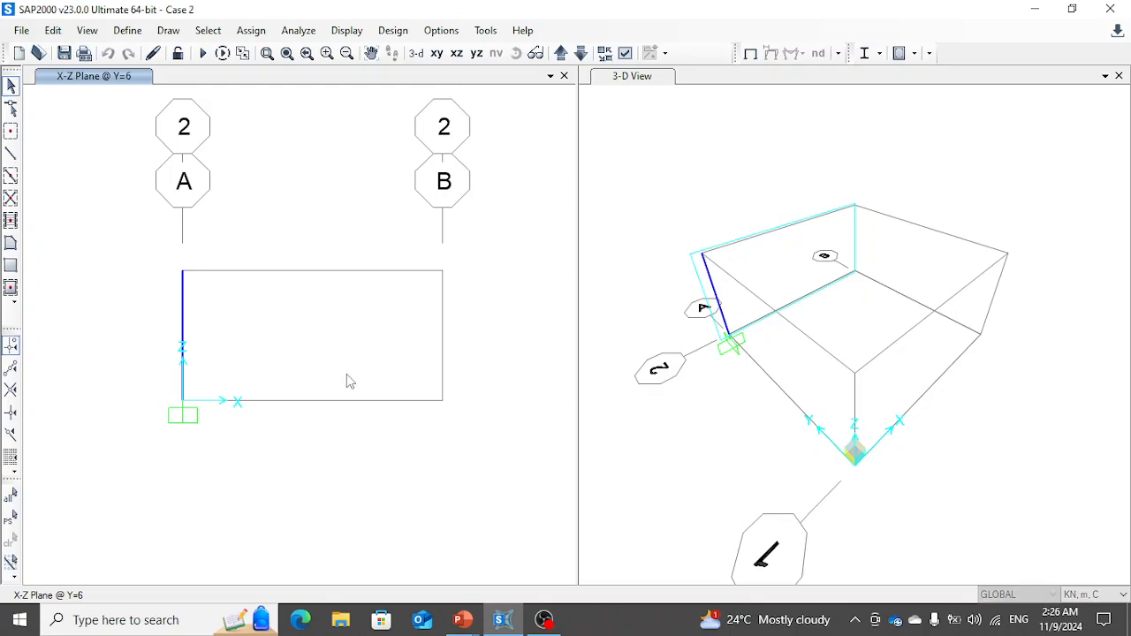
pyautogui.click(618, 341)
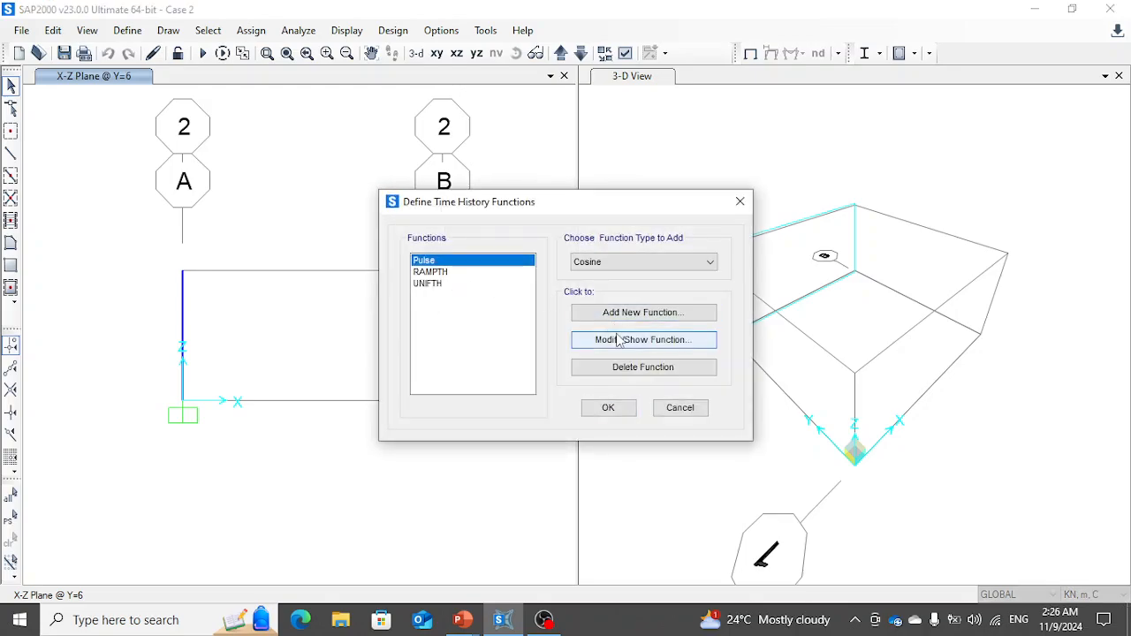
pyautogui.click(617, 340)
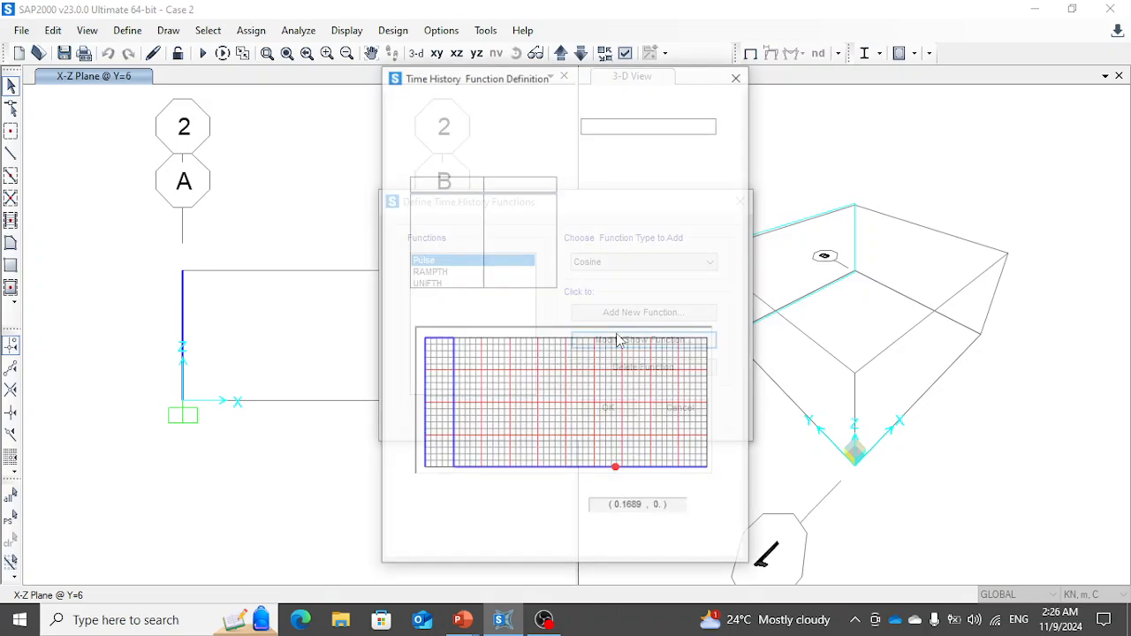
# - Check the Case 2 pulse duration on the PowerPoint slide and set the 0.025 point's time to 0.05 in SAP2000
pyautogui.click(433, 223)
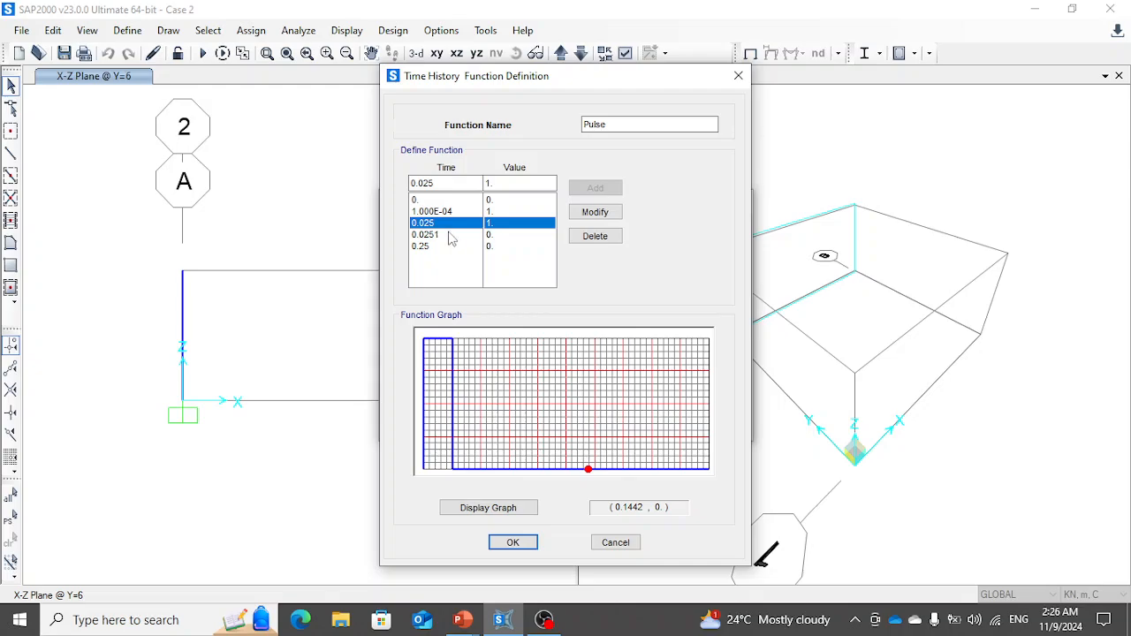
pyautogui.hotkey('alt', 'Tab')
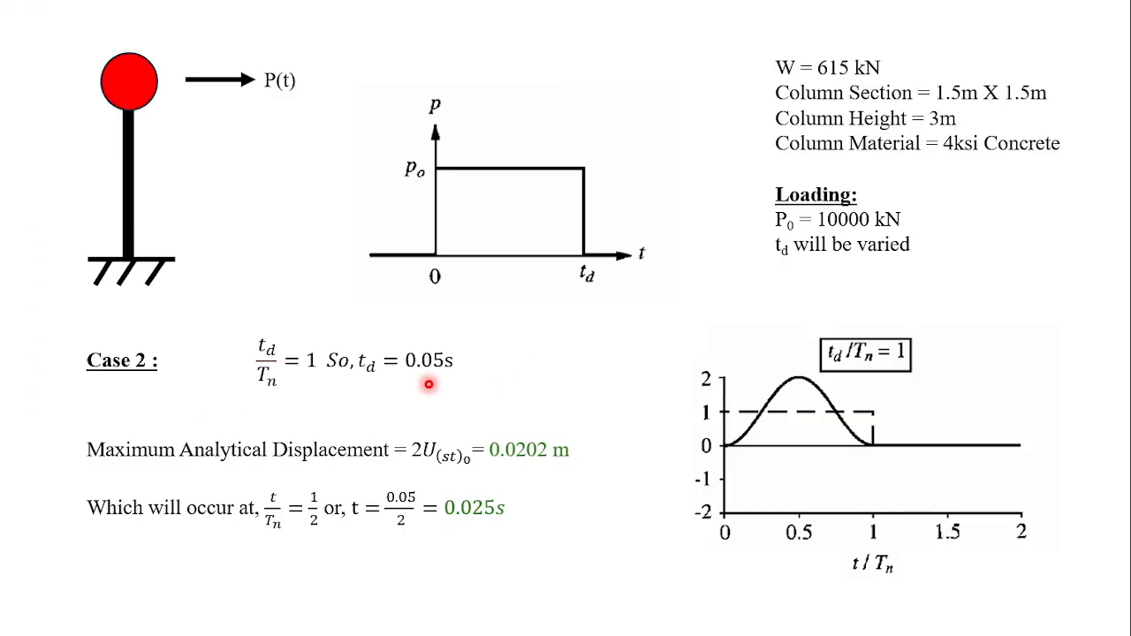
pyautogui.hotkey('alt', 'Tab')
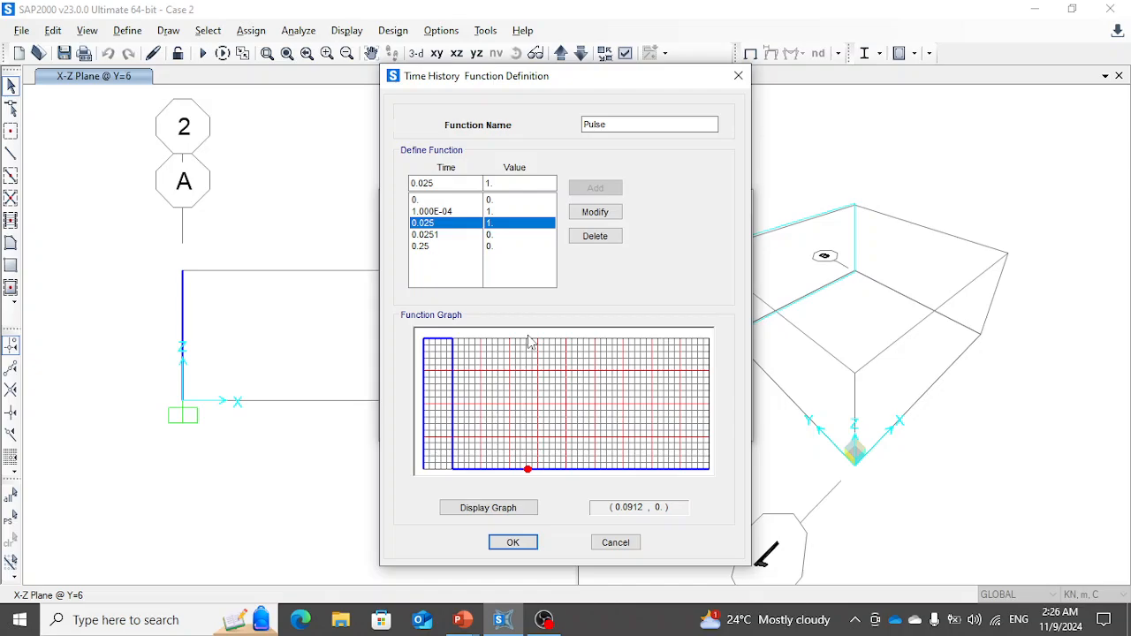
pyautogui.press('Down')
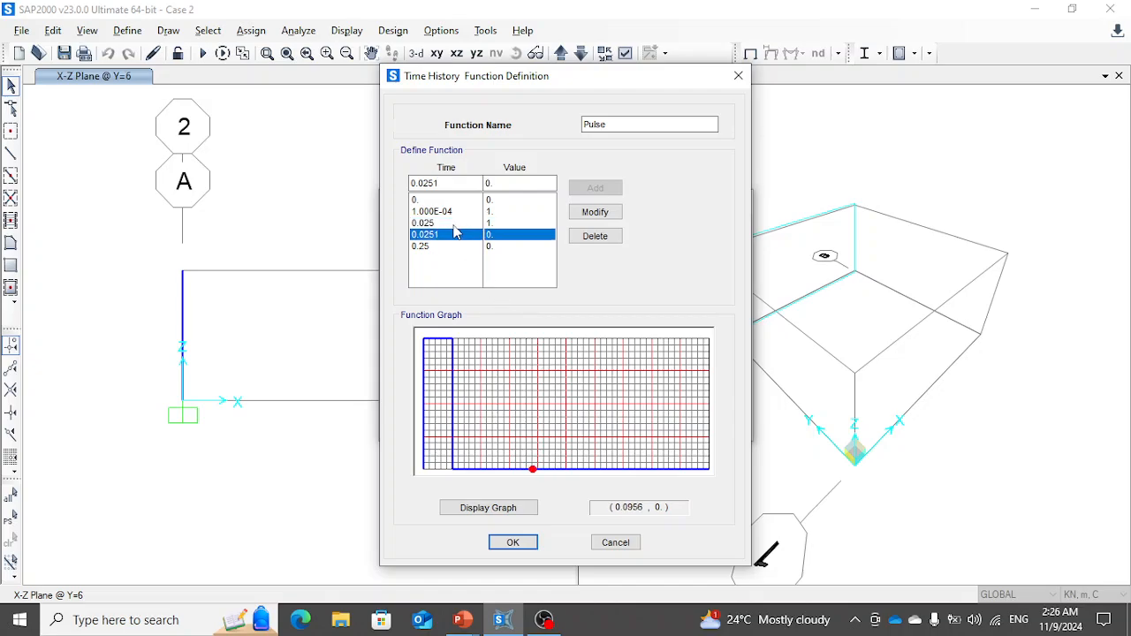
pyautogui.press('Up')
pyautogui.write('0.')
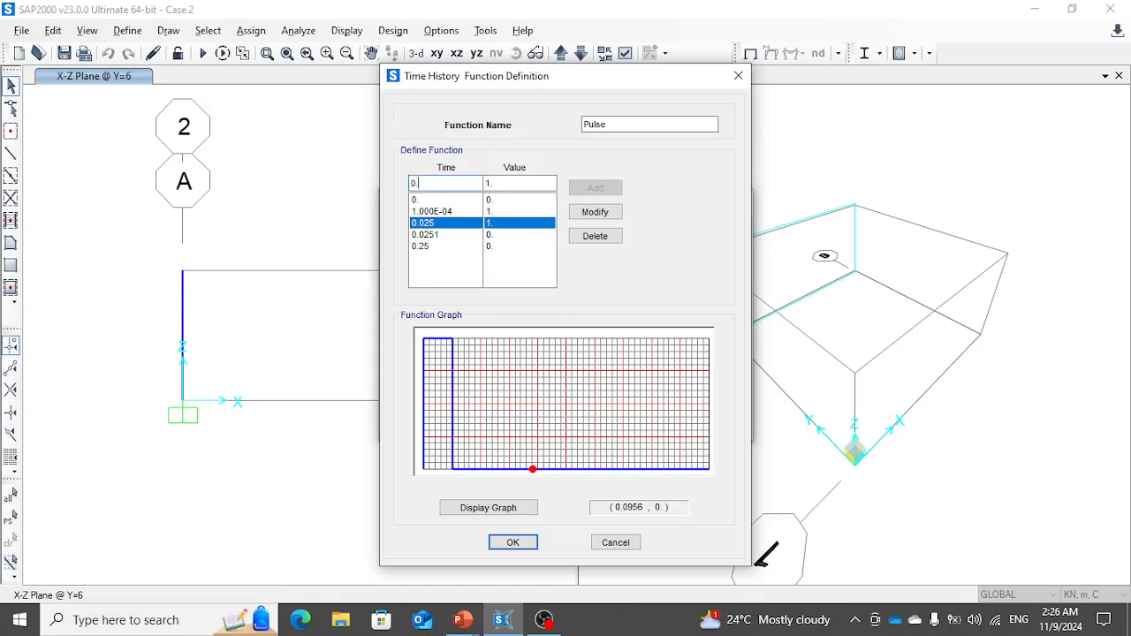
pyautogui.click(595, 212)
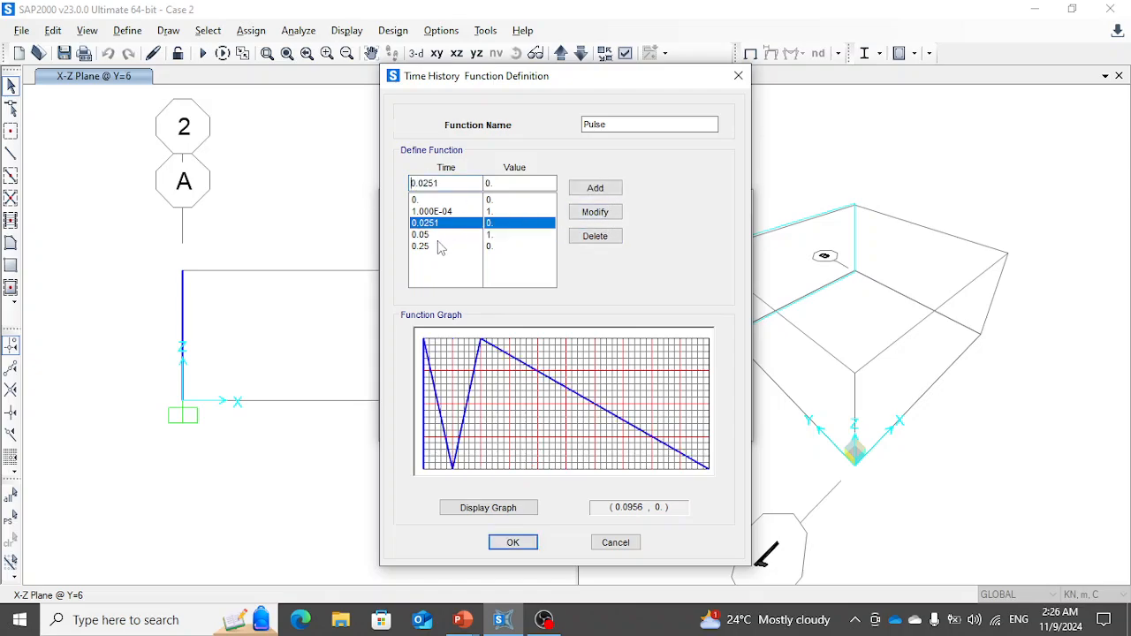
# - Set the time of the zero-value point at 0.0251 to 0.051 and accept the Pulse function changes
pyautogui.moveTo(442, 183); pyautogui.dragTo(373, 185)
pyautogui.write('0')
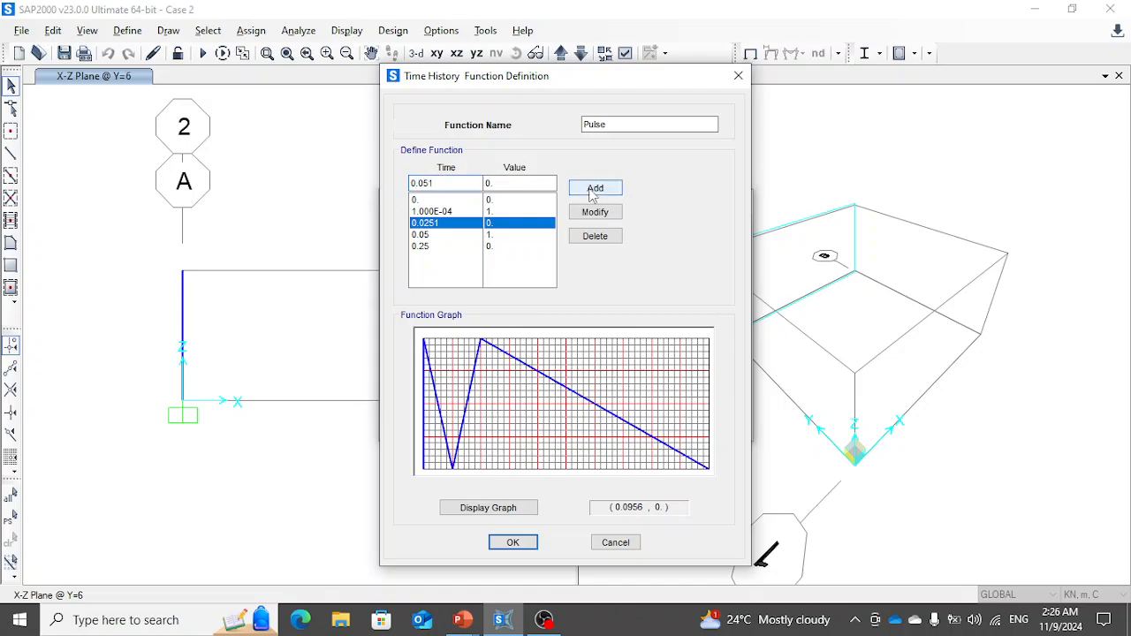
pyautogui.click(595, 212)
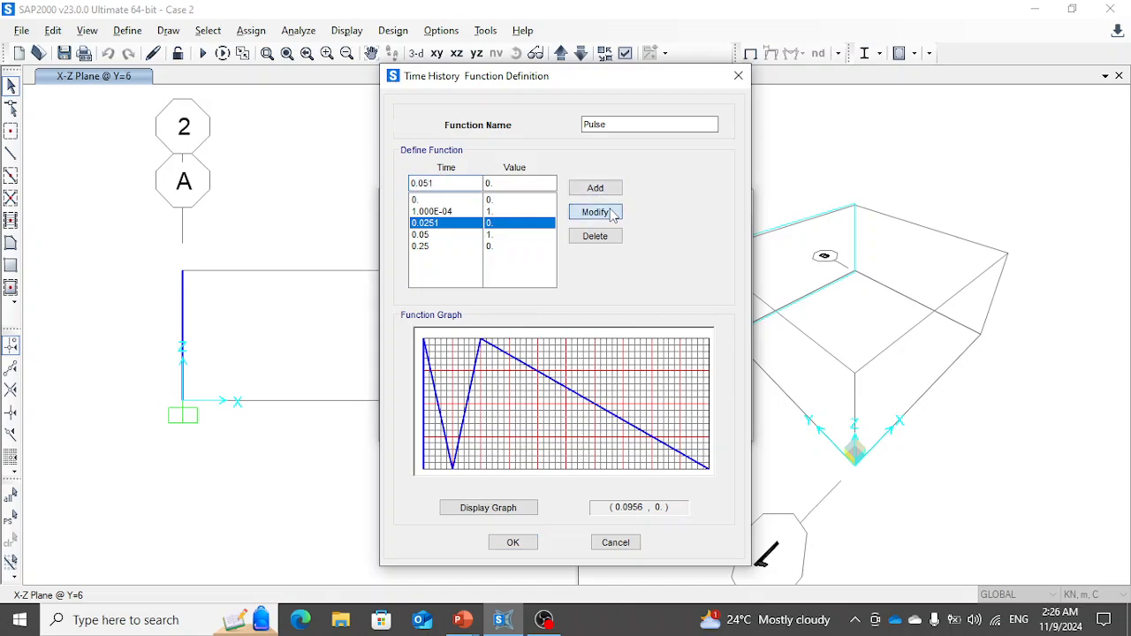
pyautogui.click(512, 543)
pyautogui.click(606, 408)
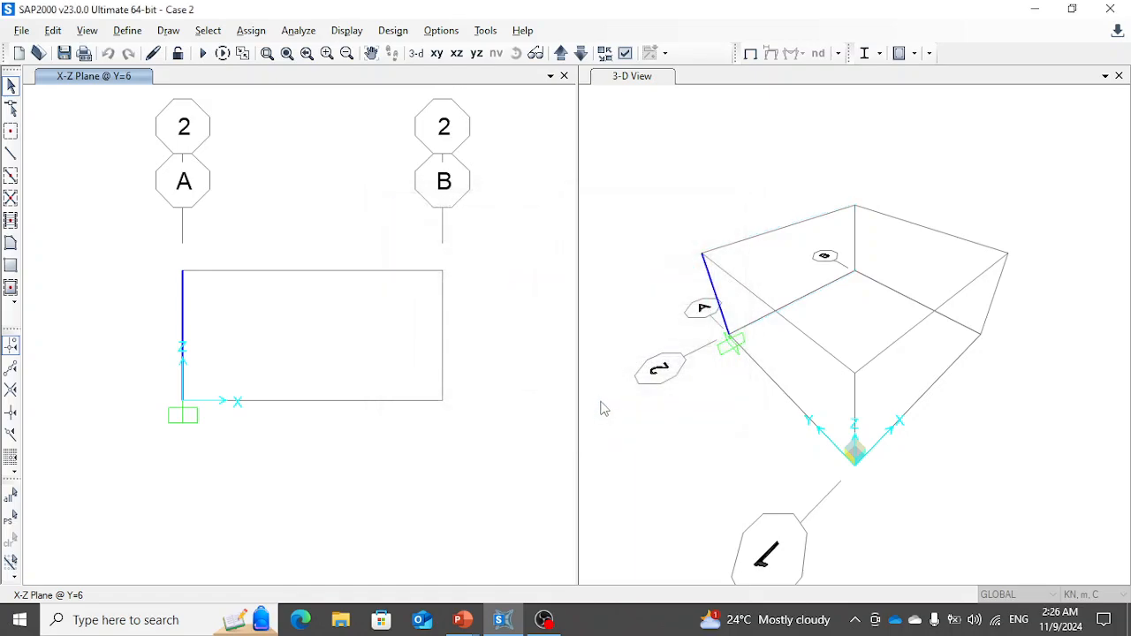
# - Run the analysis for all load cases and consult the Case 2 analytical response slide in PowerPoint before returning to SAP2000
pyautogui.click(202, 54)
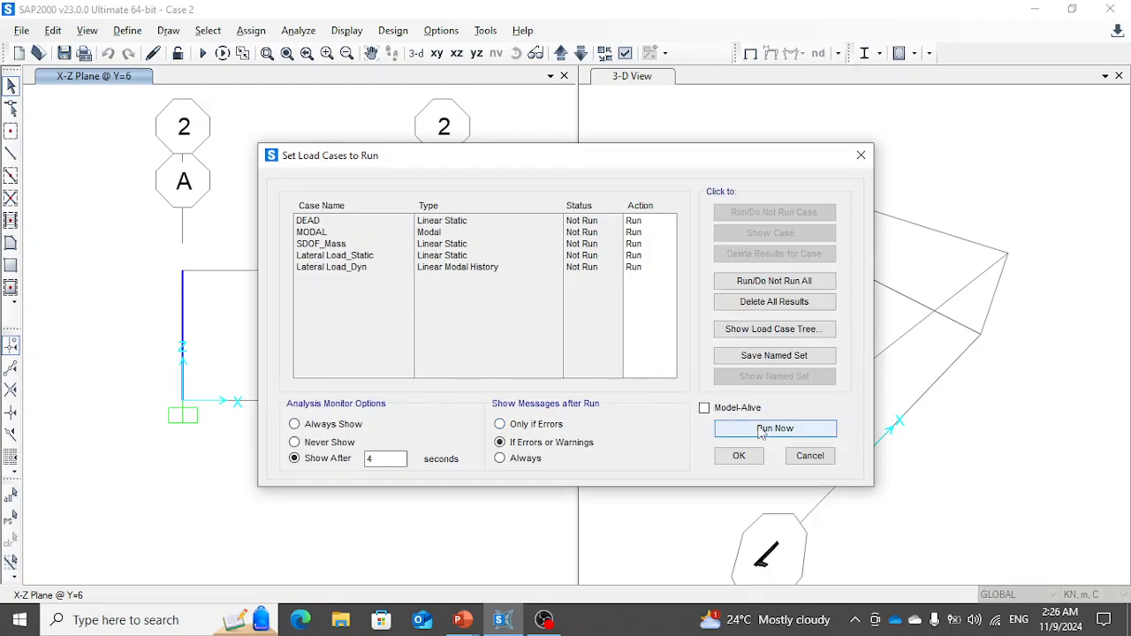
pyautogui.click(774, 427)
pyautogui.hotkey('alt', 'Tab')
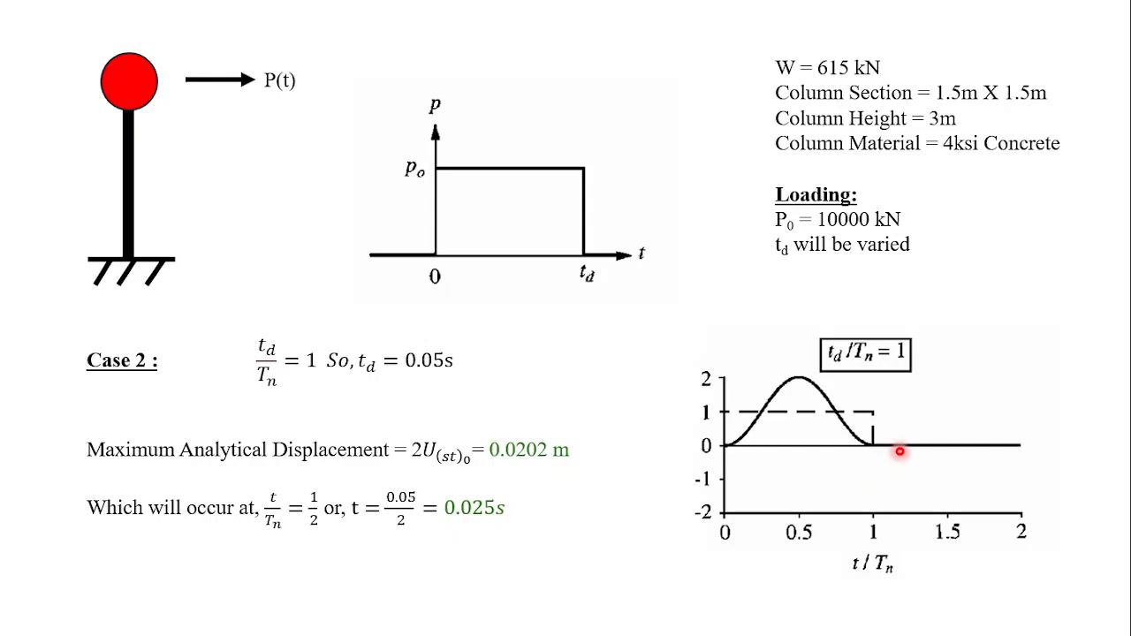
pyautogui.hotkey('alt', 'Tab')
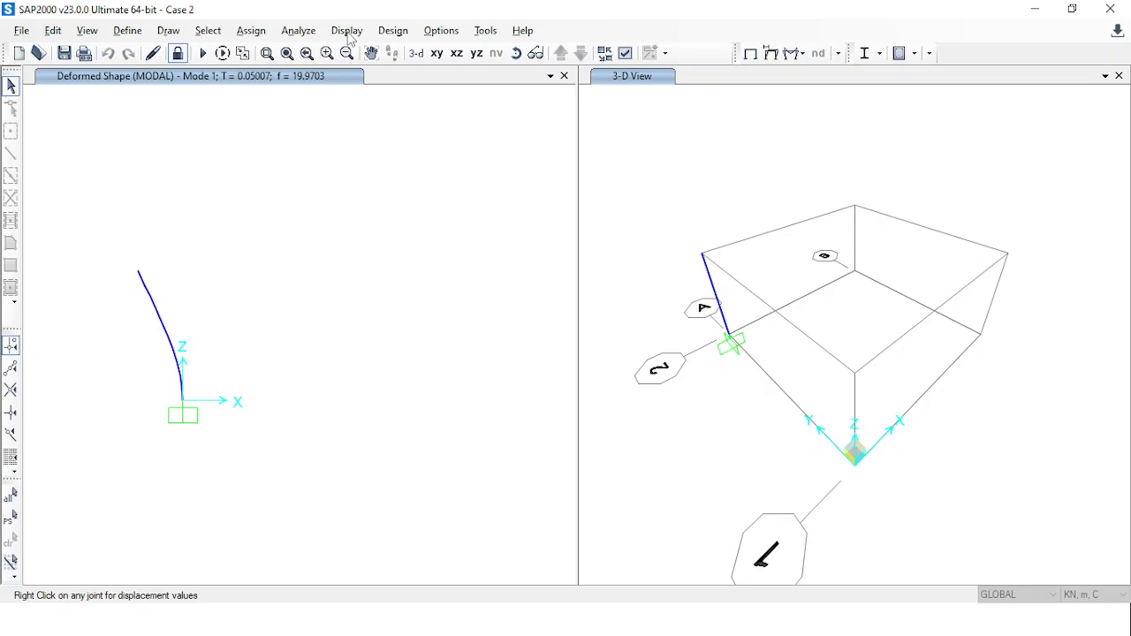
# - Plot the Joint2 displacement trace for Lateral Load_Dyn, examine its maximum and shape, and close the plot definition
pyautogui.click(348, 32)
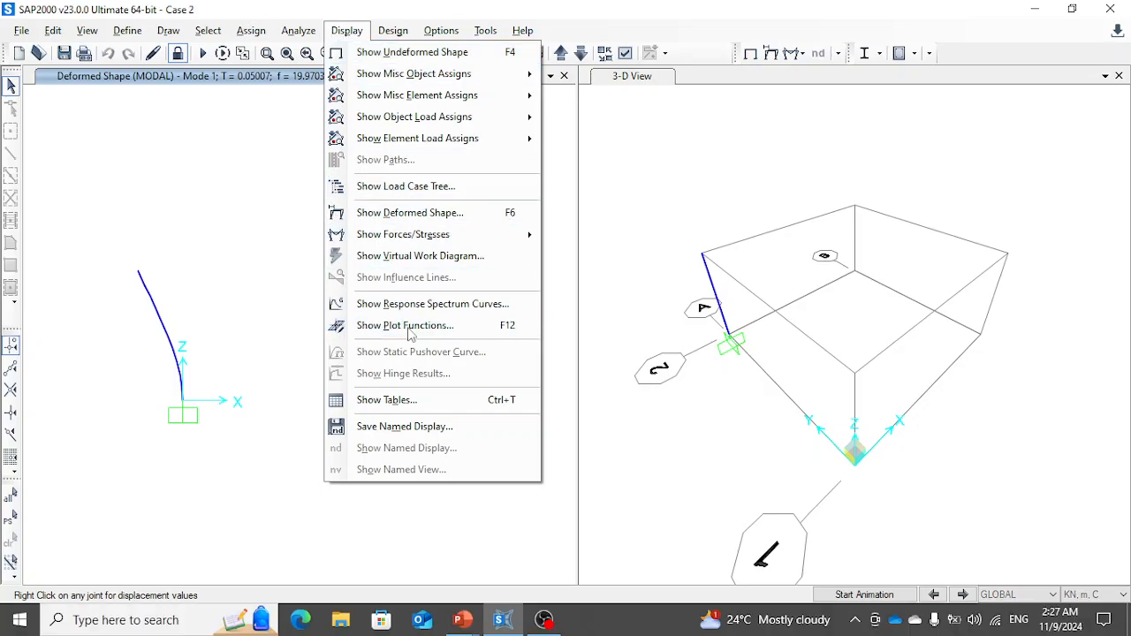
pyautogui.click(408, 327)
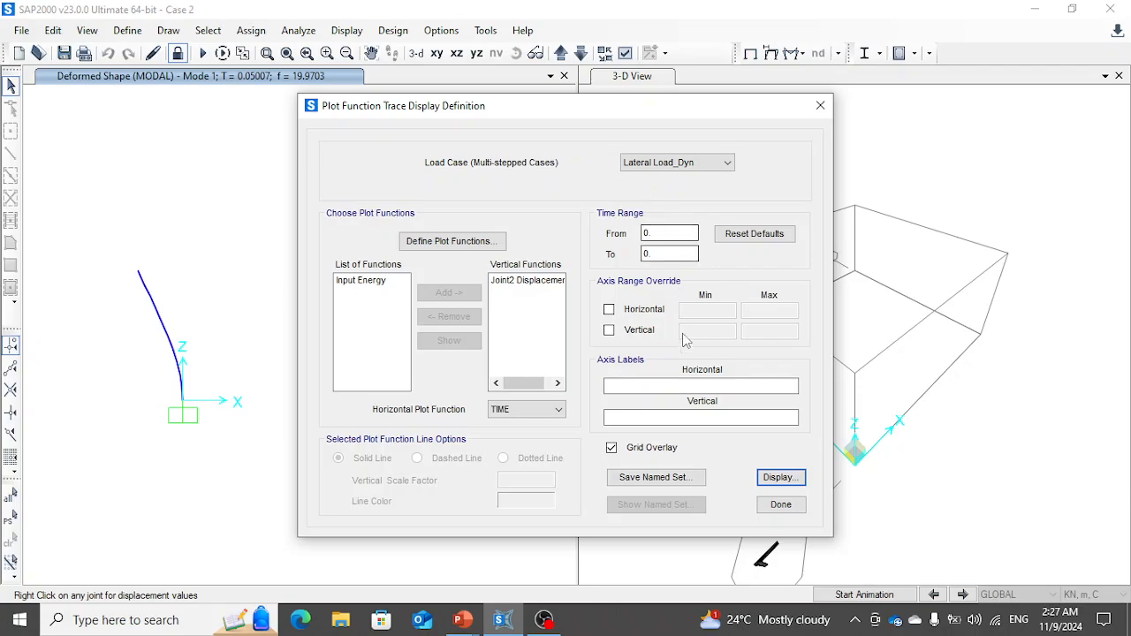
pyautogui.click(780, 477)
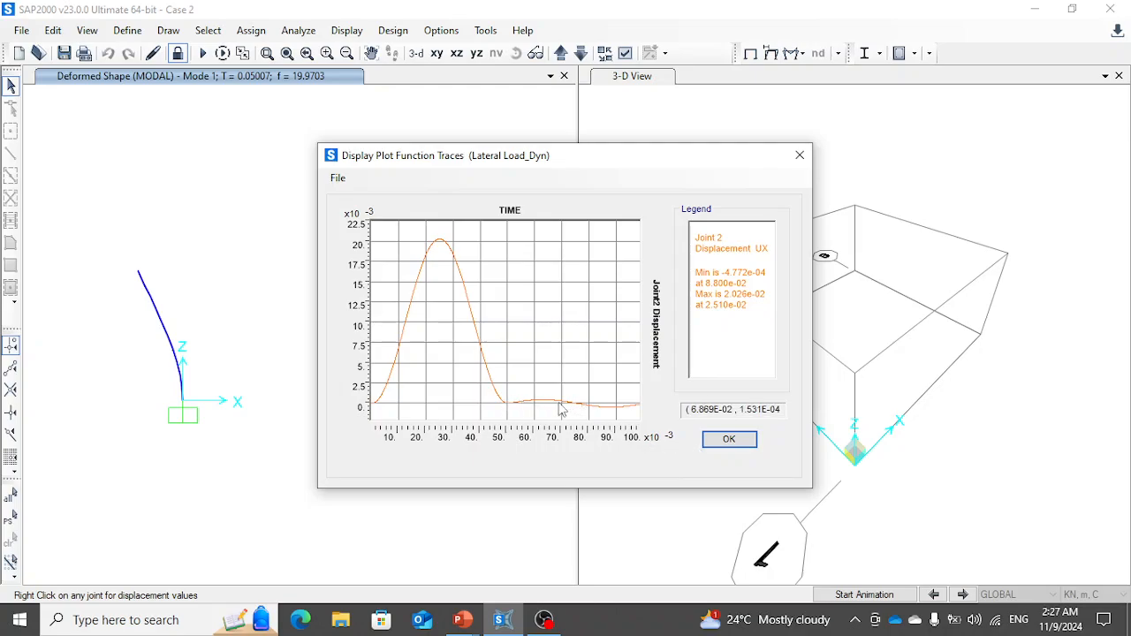
pyautogui.click(723, 438)
pyautogui.click(727, 439)
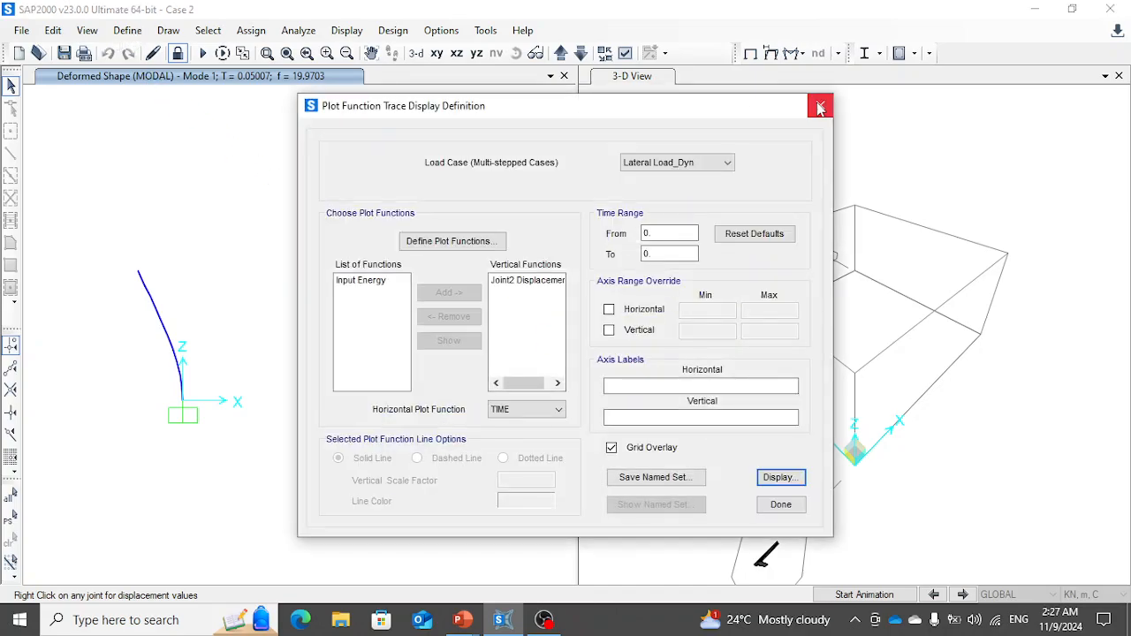
pyautogui.click(820, 107)
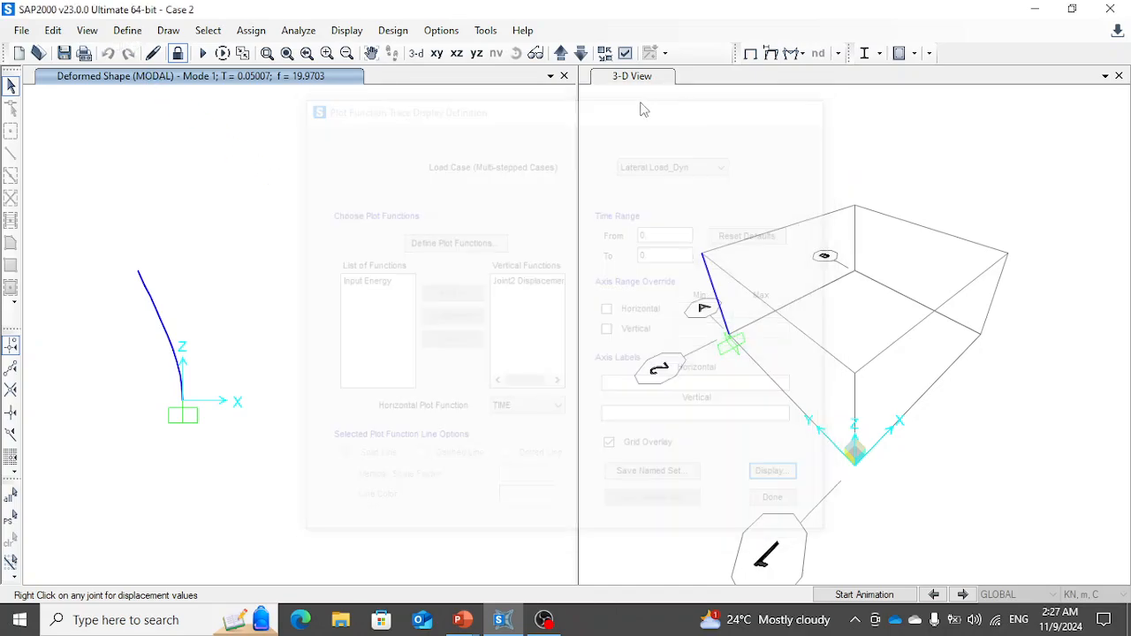
# - Review the output time step settings of the Lateral Load_Dyn load case and leave without applying changes
pyautogui.click(128, 31)
pyautogui.click(193, 398)
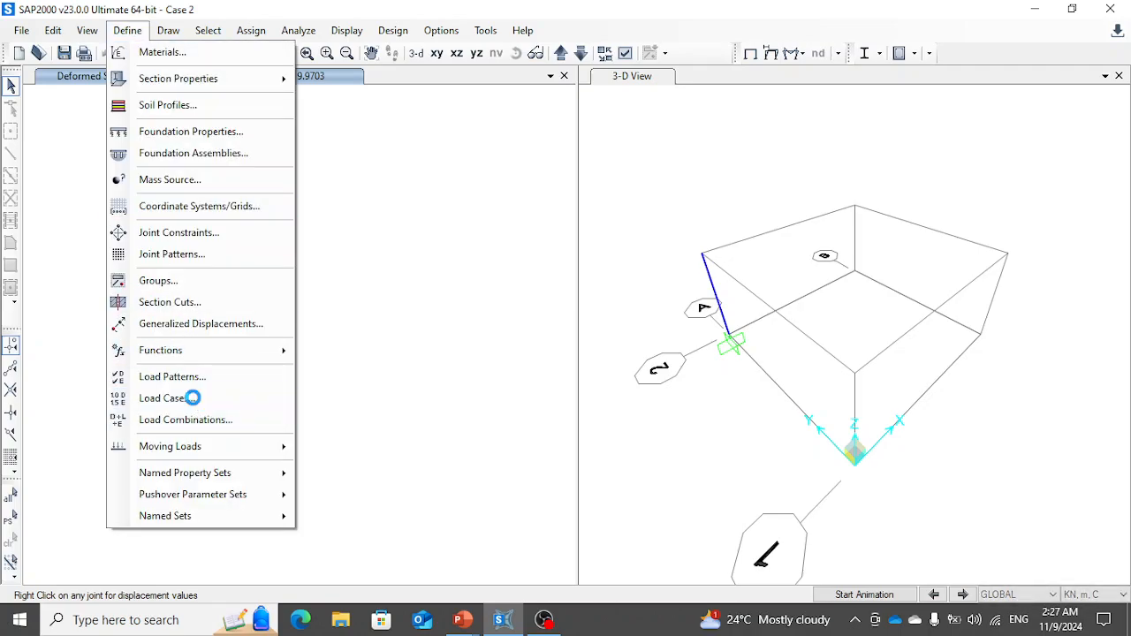
pyautogui.click(349, 310)
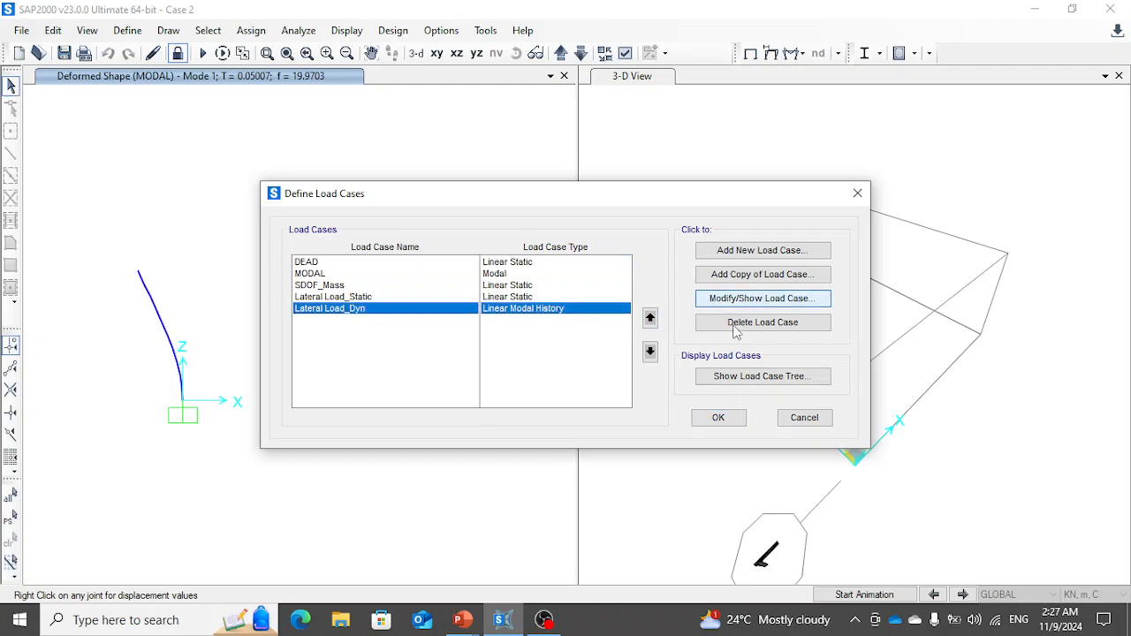
pyautogui.click(737, 303)
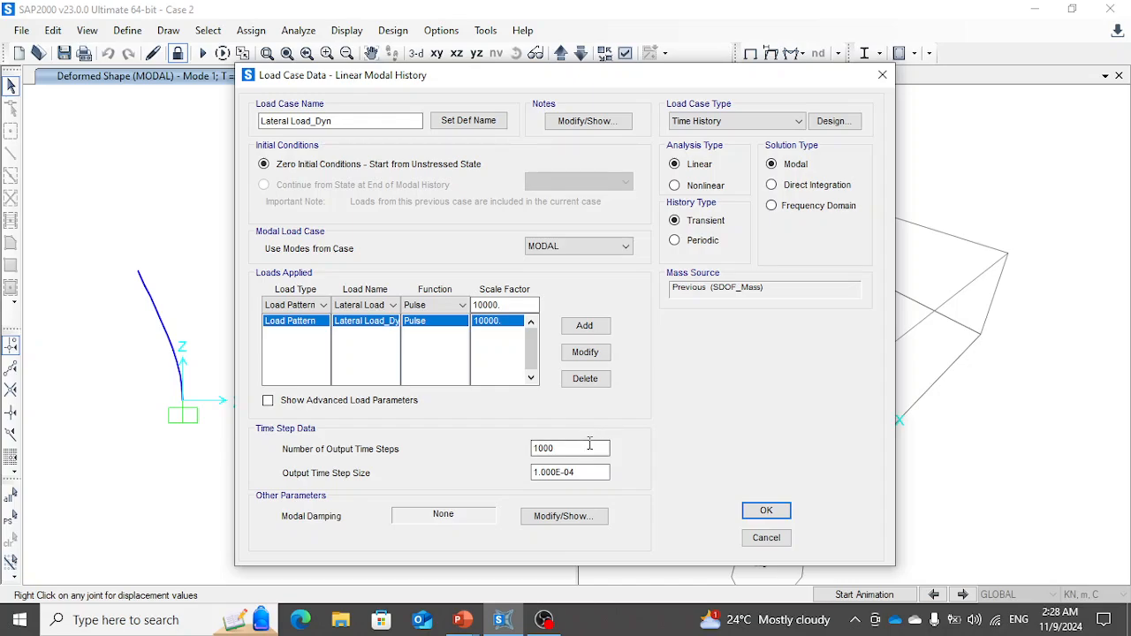
pyautogui.moveTo(567, 449); pyautogui.dragTo(524, 450)
pyautogui.write('1')
pyautogui.click(763, 541)
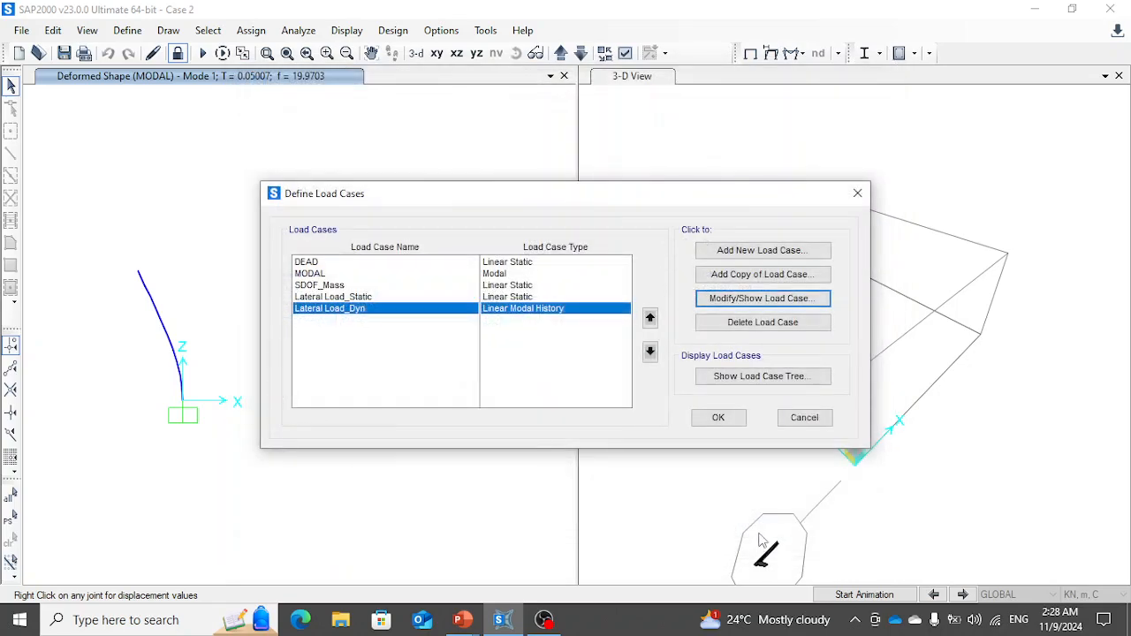
pyautogui.click(806, 417)
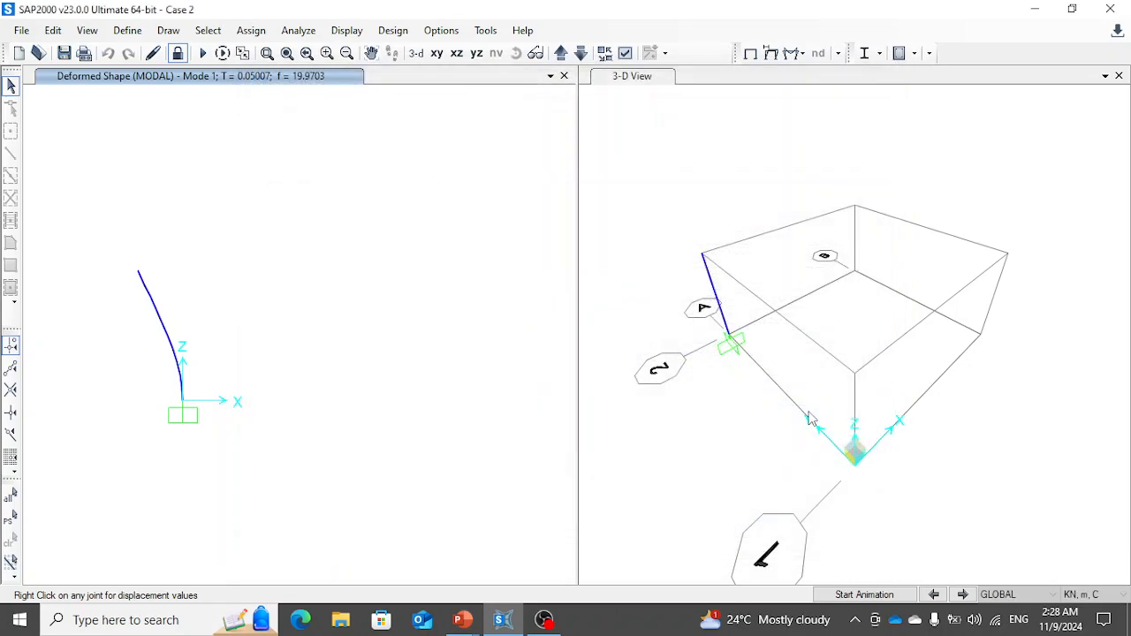
# - Unlock the model and accept deleting the analysis results
pyautogui.click(136, 32)
pyautogui.click(345, 249)
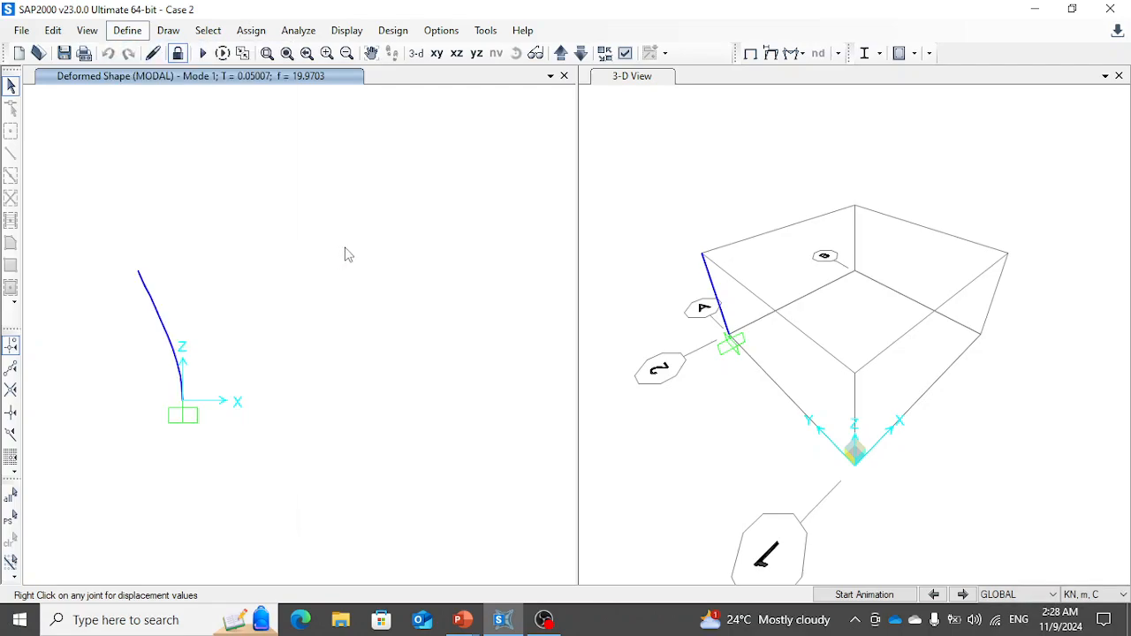
pyautogui.click(178, 53)
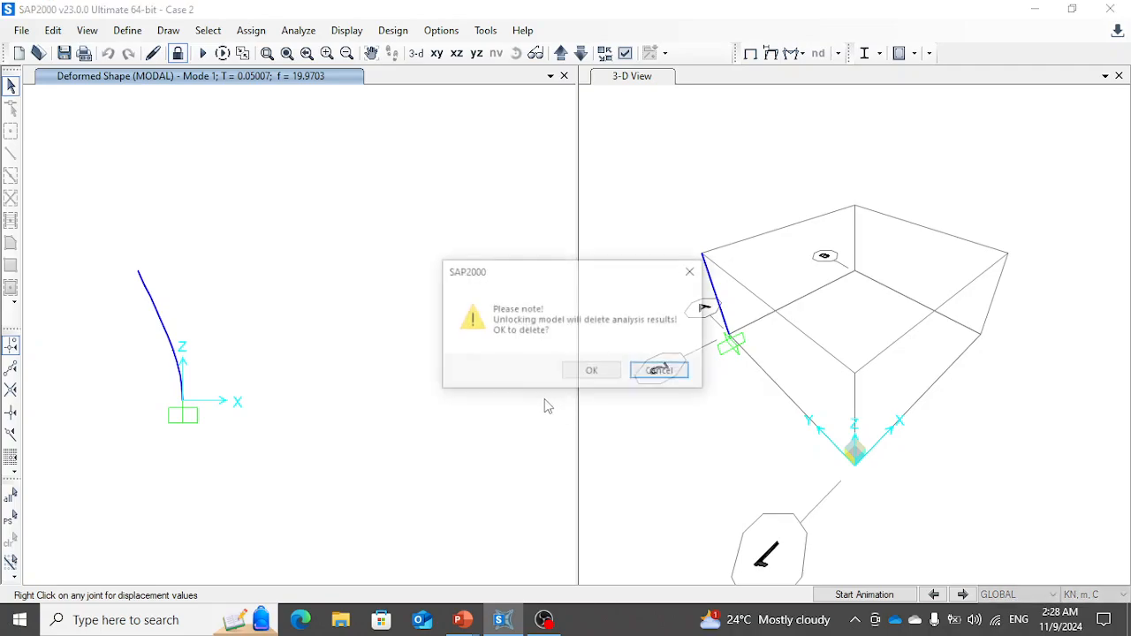
pyautogui.click(583, 372)
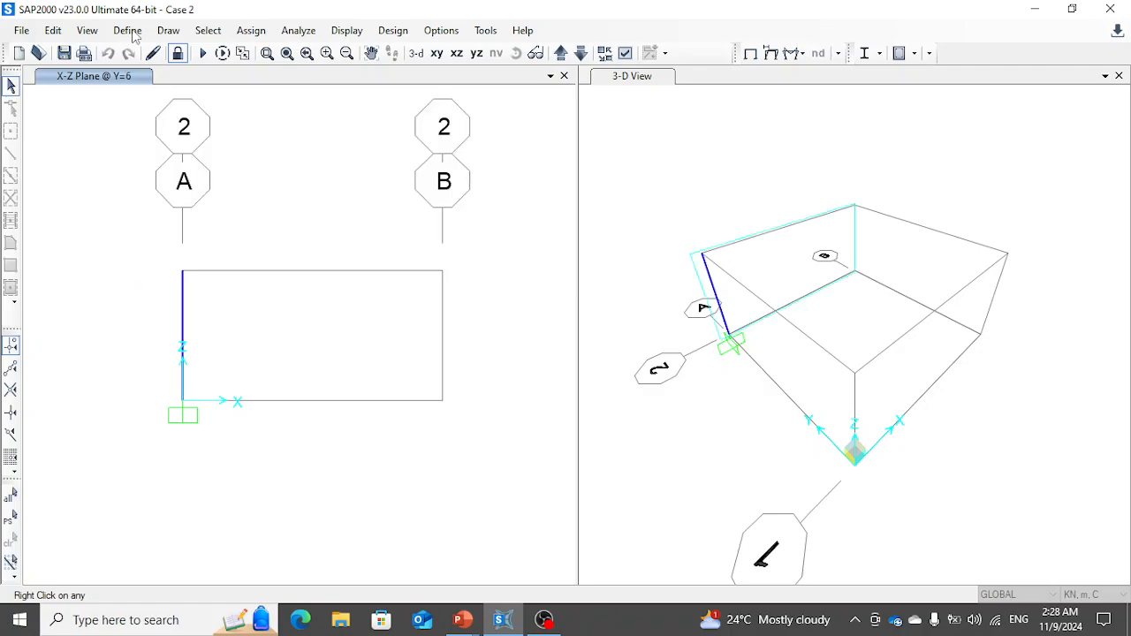
# - Change the last time point of the Pulse time history function to 0.5 s, keeping its value at 0
pyautogui.click(127, 30)
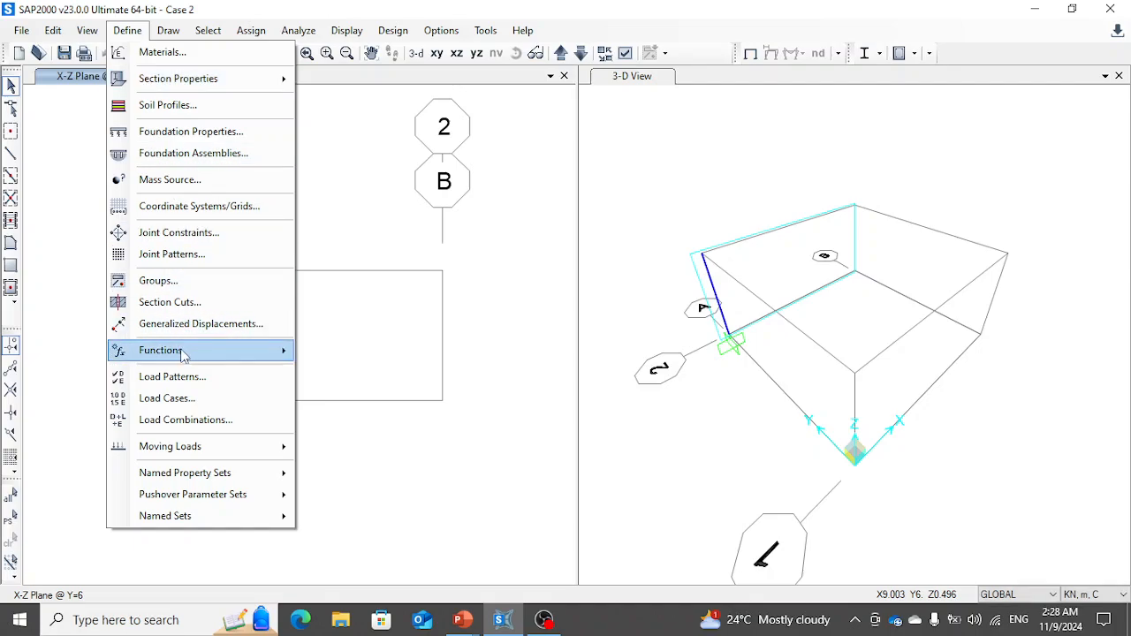
pyautogui.moveTo(185, 354)
pyautogui.click(359, 373)
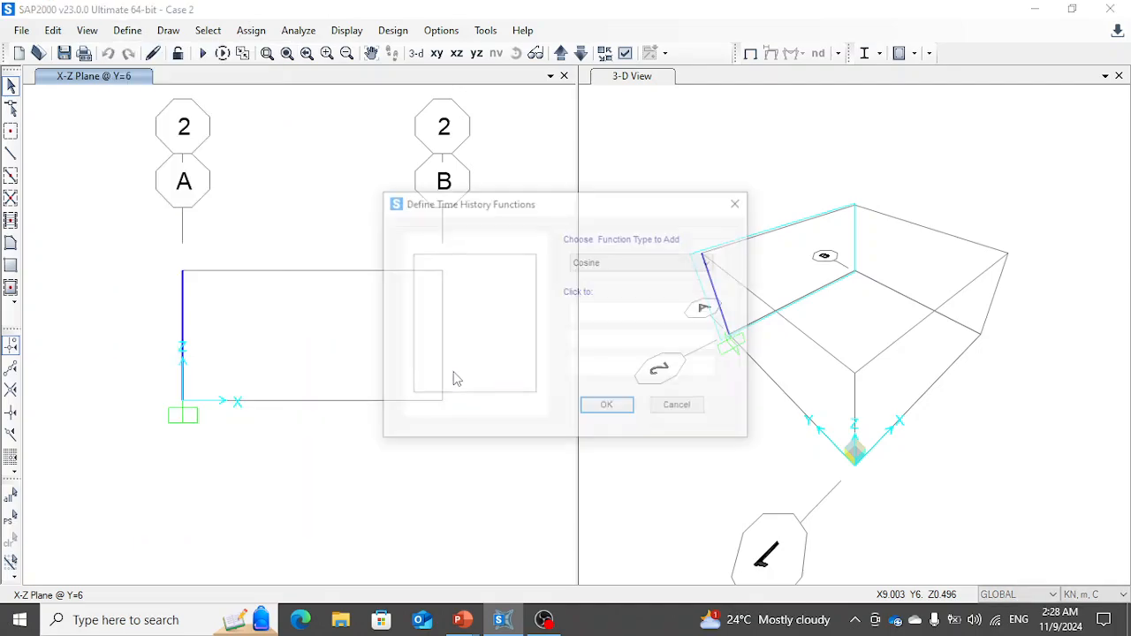
pyautogui.click(619, 339)
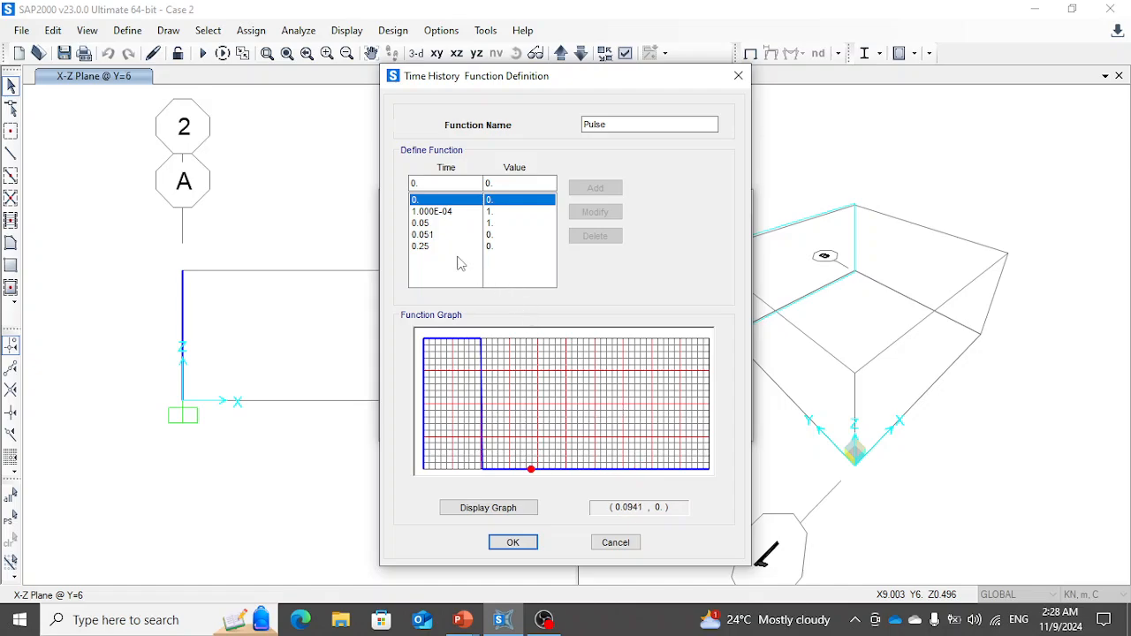
pyautogui.click(422, 248)
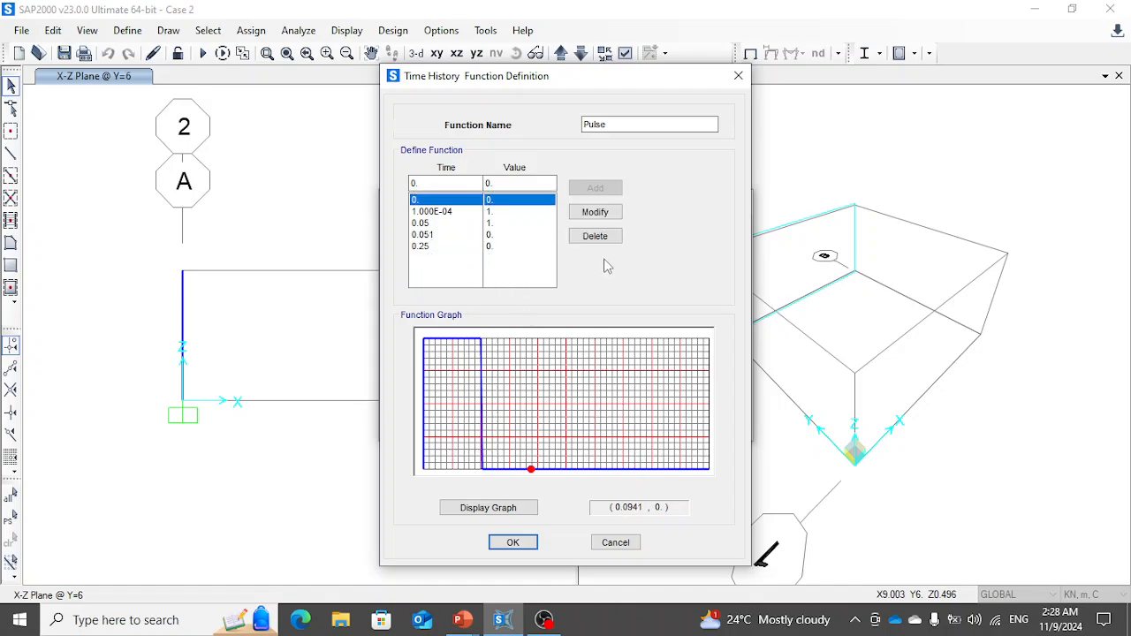
pyautogui.click(445, 248)
pyautogui.moveTo(436, 184); pyautogui.dragTo(359, 184)
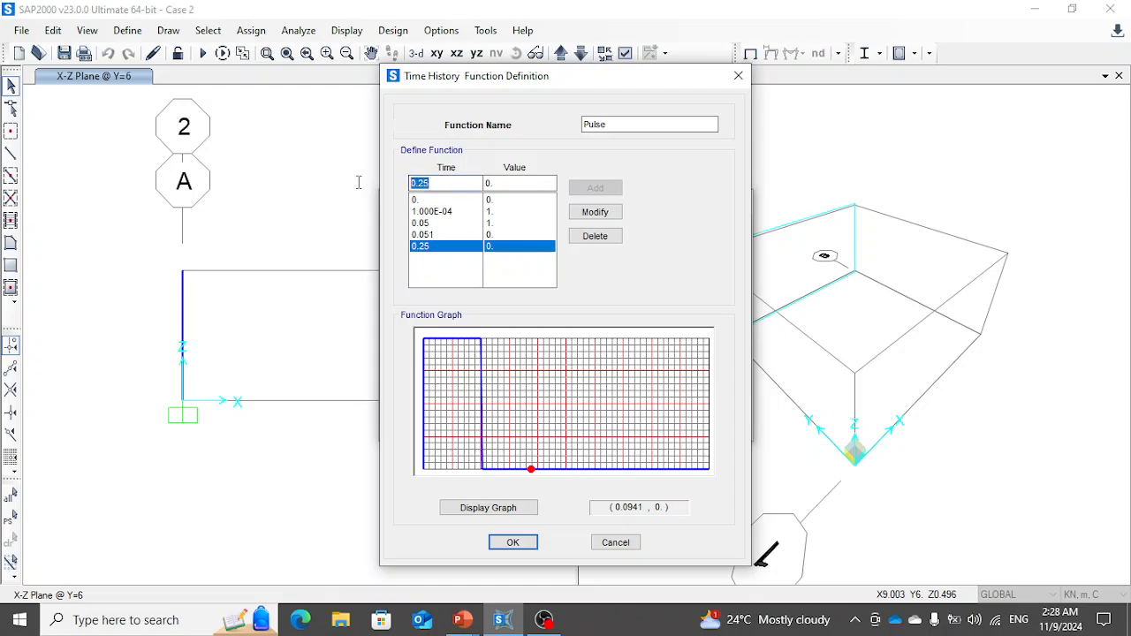
pyautogui.write('0.5')
pyautogui.click(596, 212)
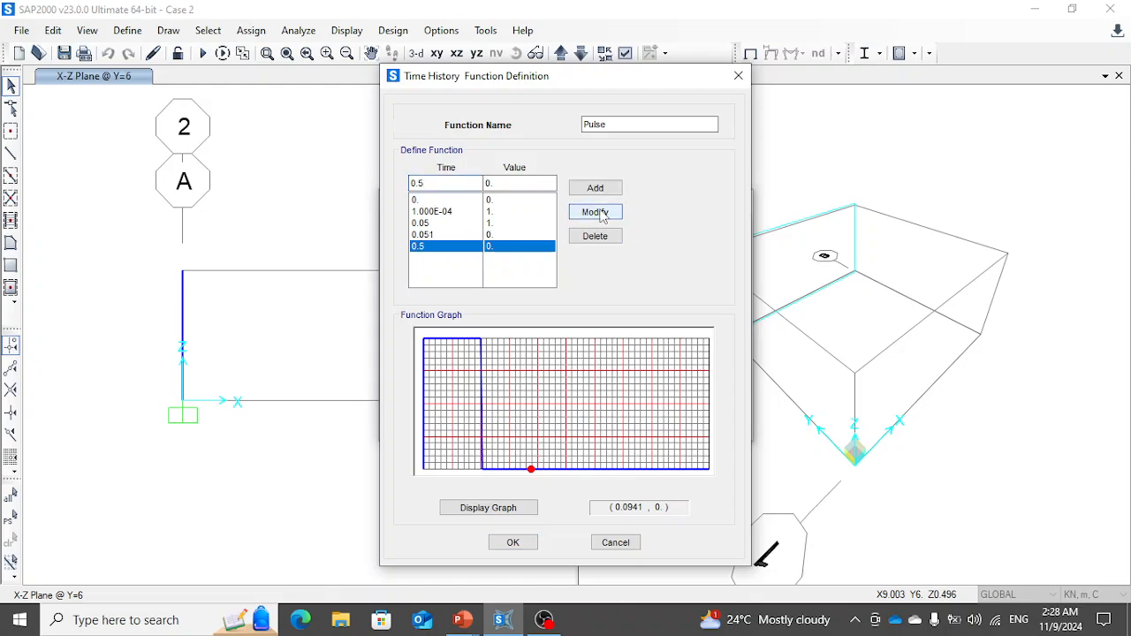
pyautogui.click(513, 543)
pyautogui.click(601, 407)
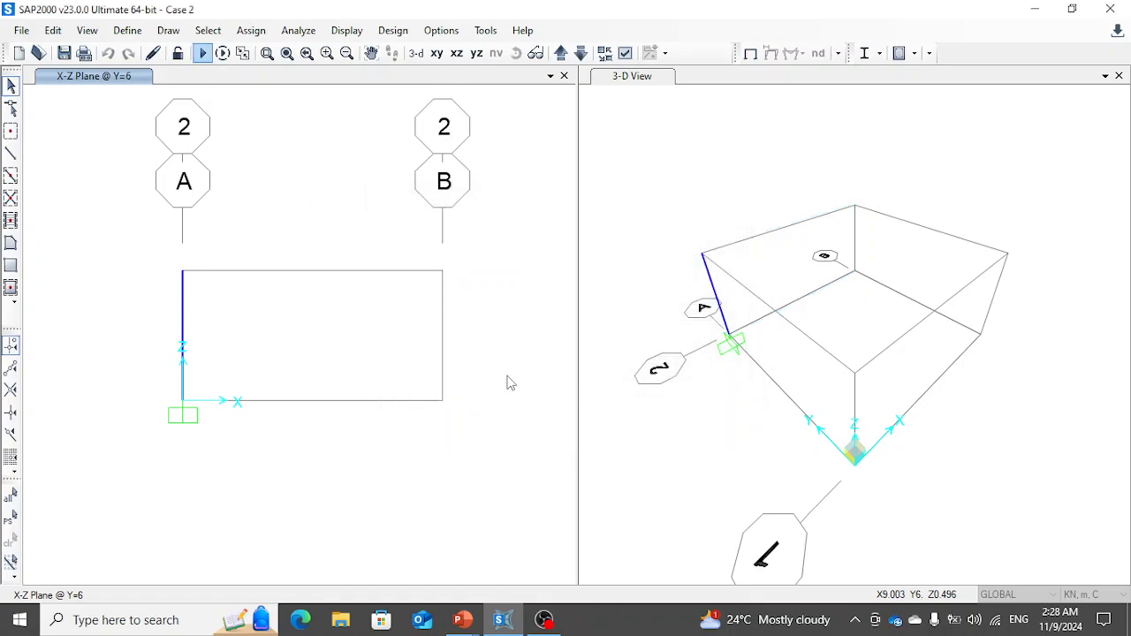
# - Run the analysis for all load cases and plot the Joint2 displacement trace for Lateral Load_Dyn to check its time range
pyautogui.press('F5')
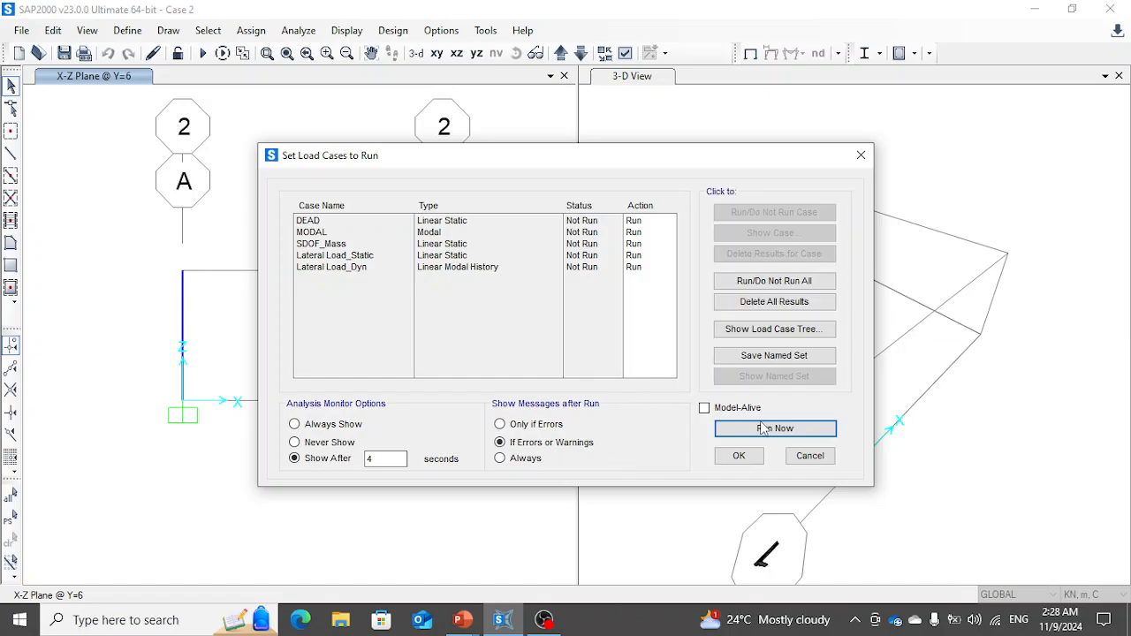
pyautogui.click(765, 429)
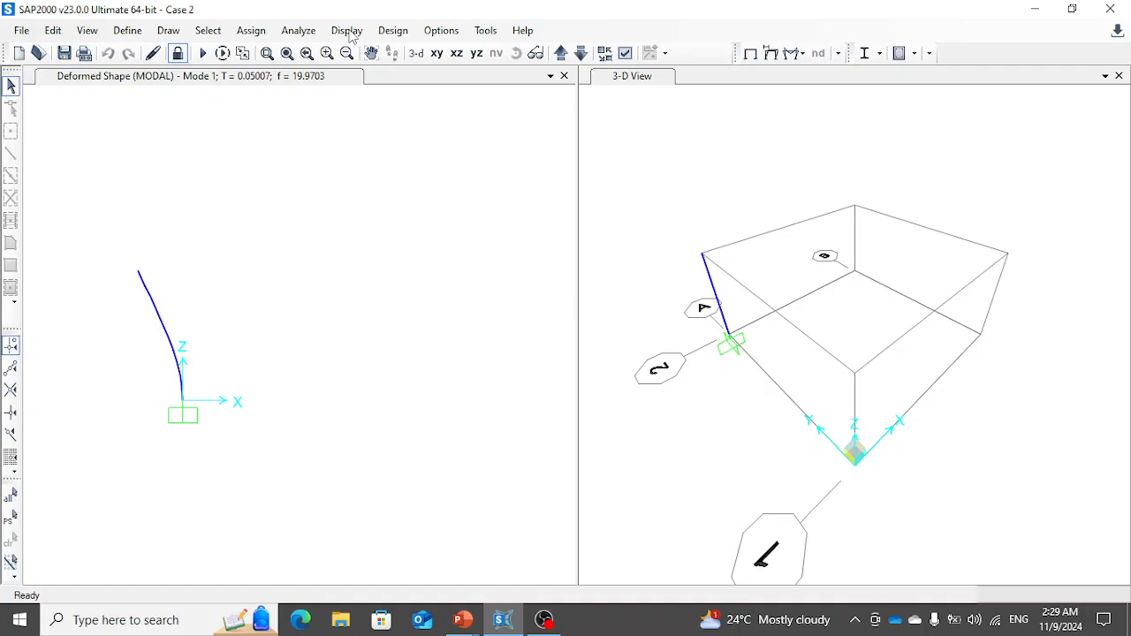
pyautogui.click(349, 31)
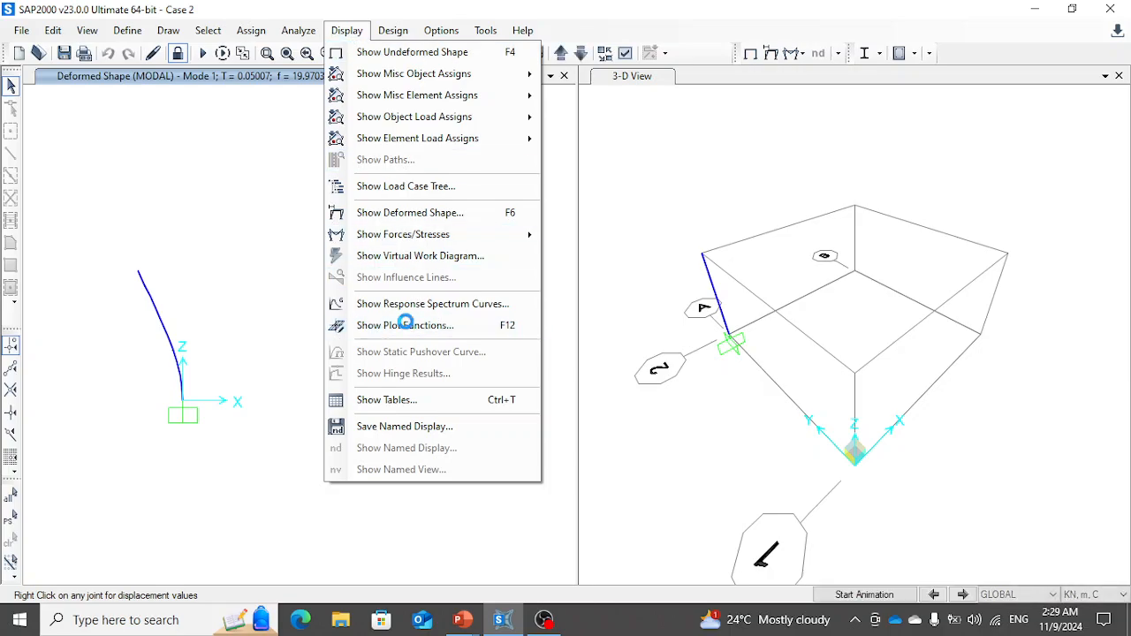
pyautogui.click(407, 326)
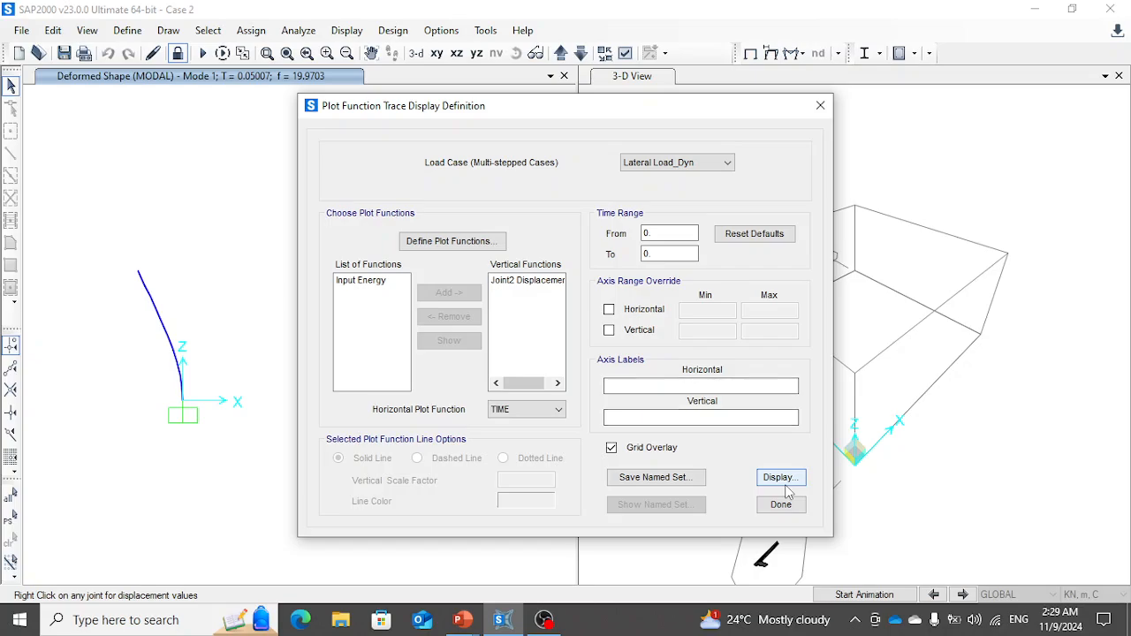
pyautogui.click(783, 481)
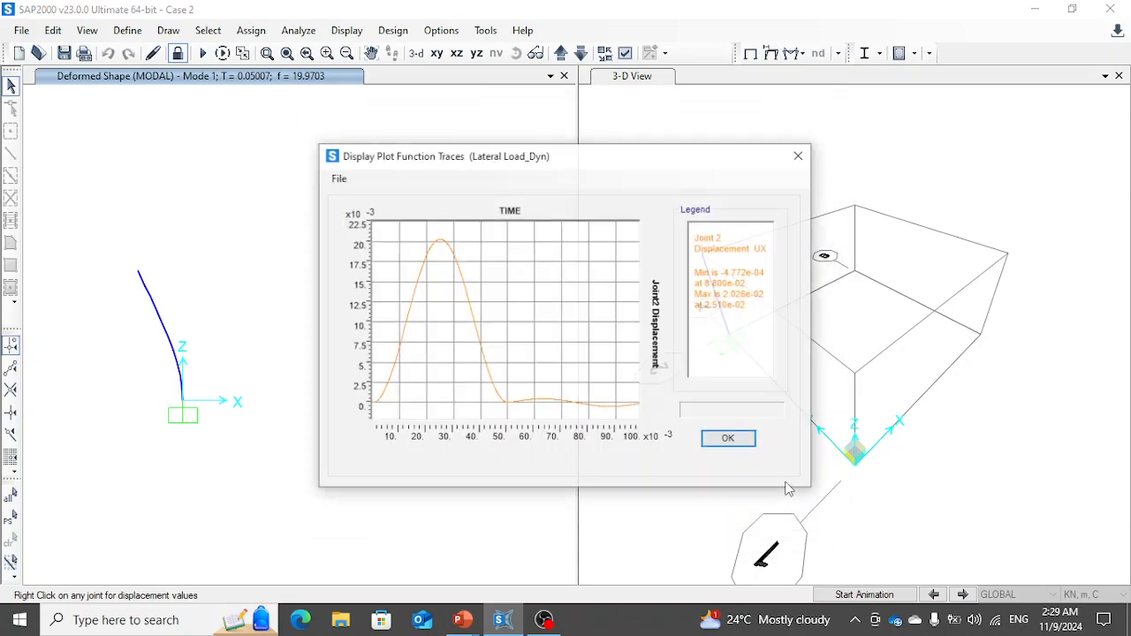
pyautogui.click(729, 439)
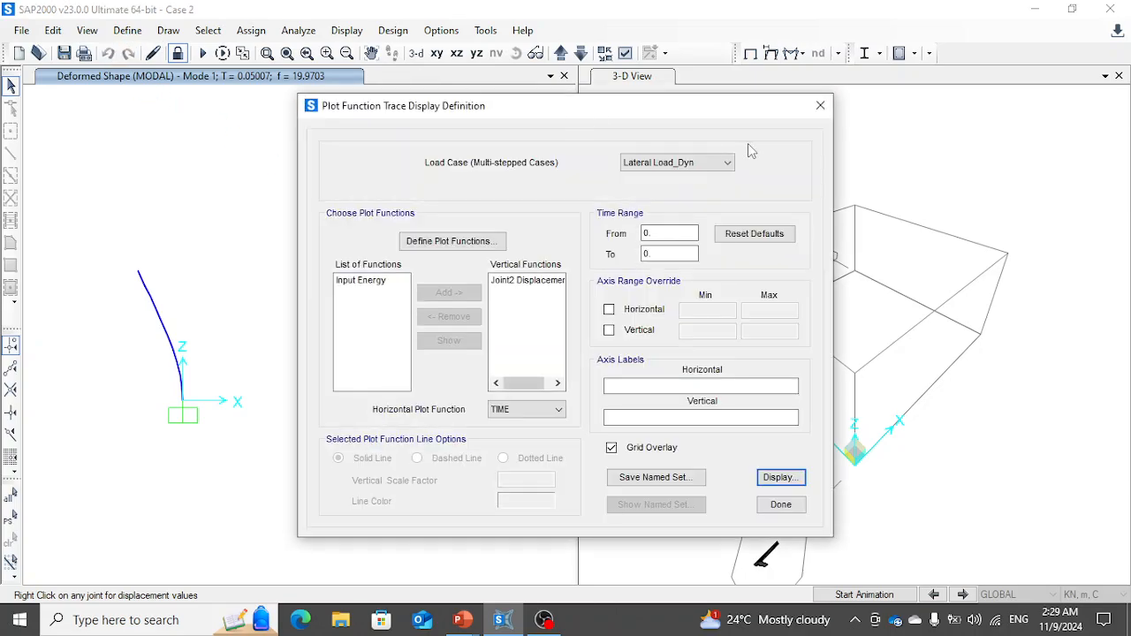
pyautogui.click(820, 105)
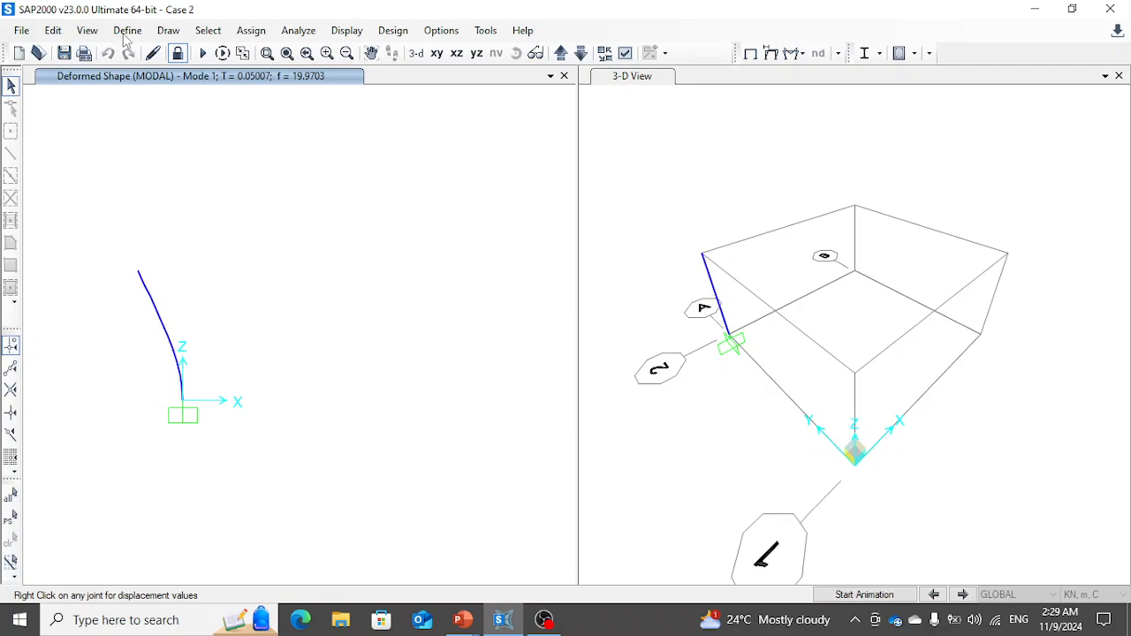
# - Unlock the model, accept deleting the analysis results, and return to the undeformed shape
pyautogui.click(177, 53)
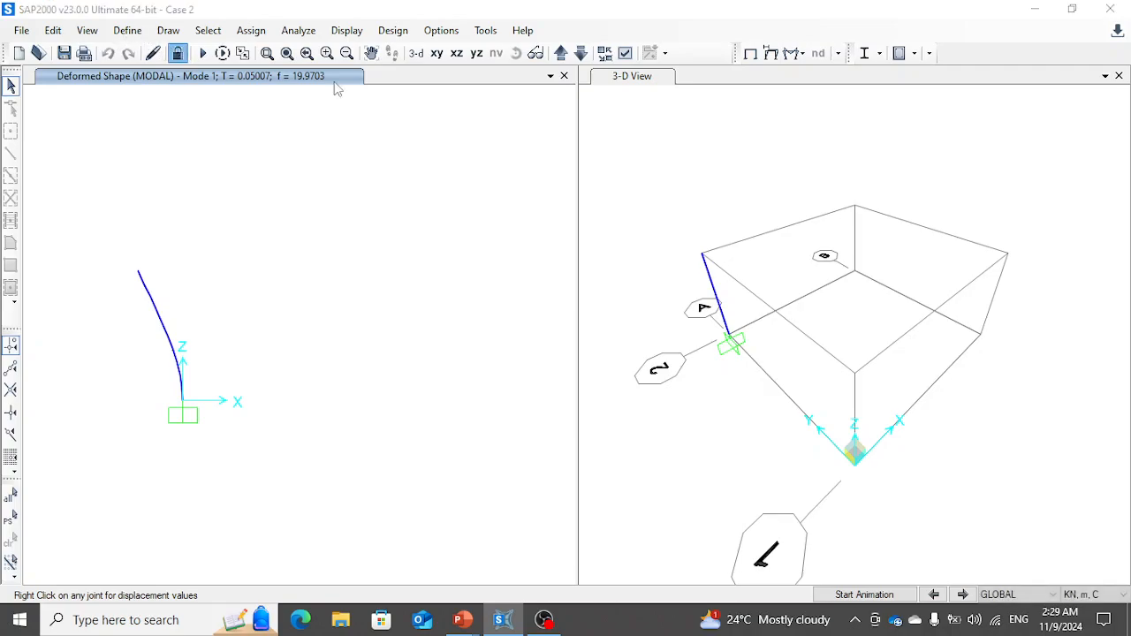
pyautogui.click(661, 371)
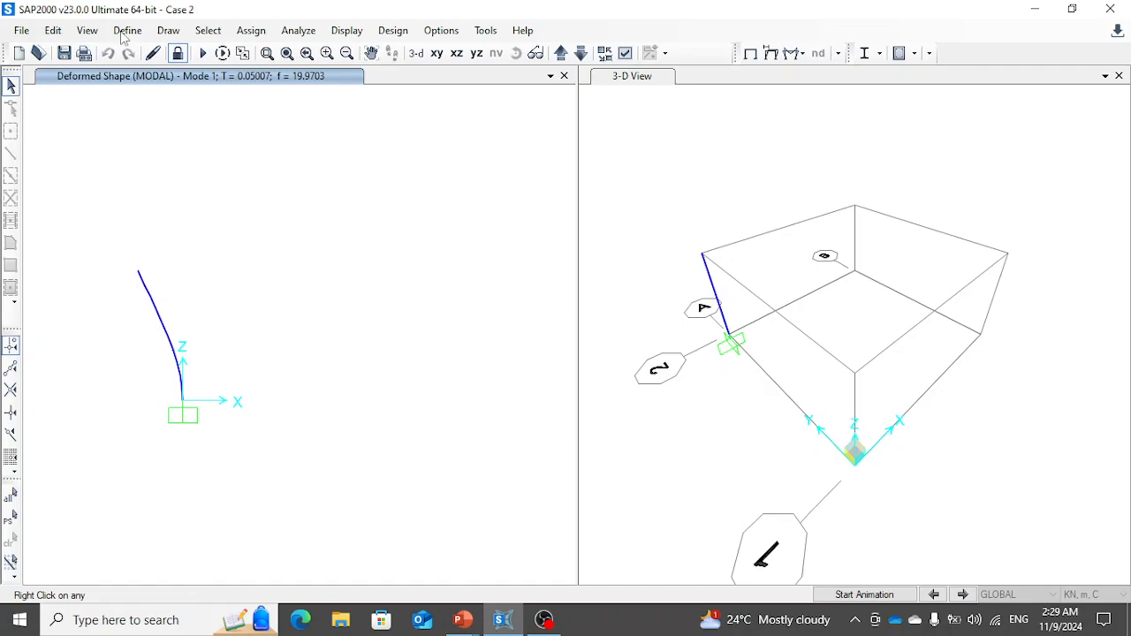
pyautogui.press('F4')
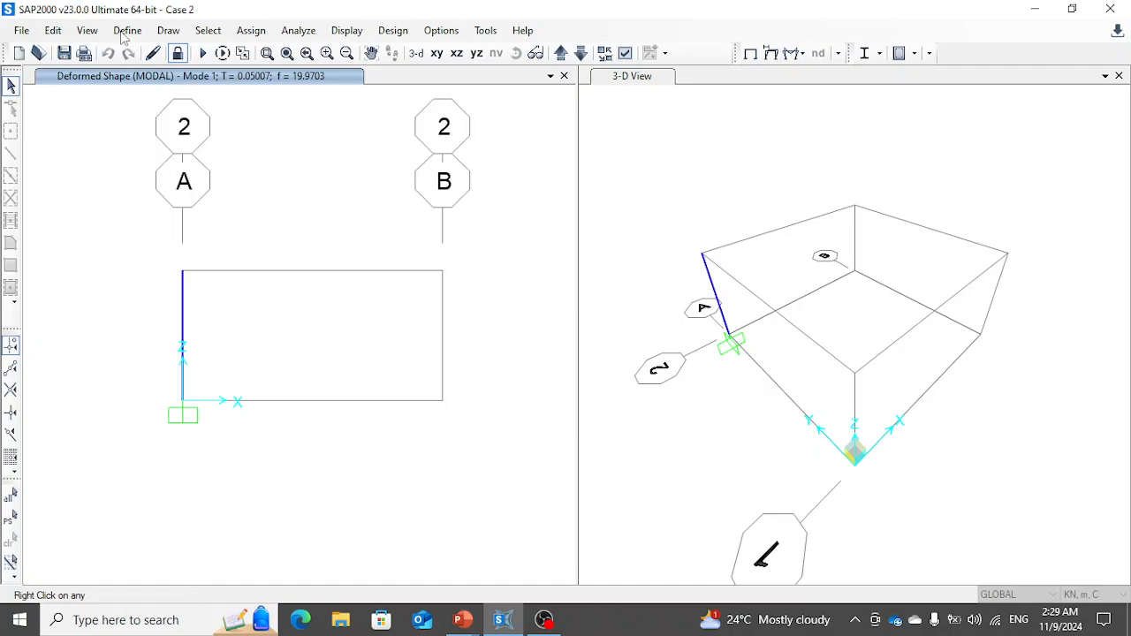
# - Increase the number of output time steps of the Lateral Load_Dyn load case so the response covers 1 second
pyautogui.click(126, 30)
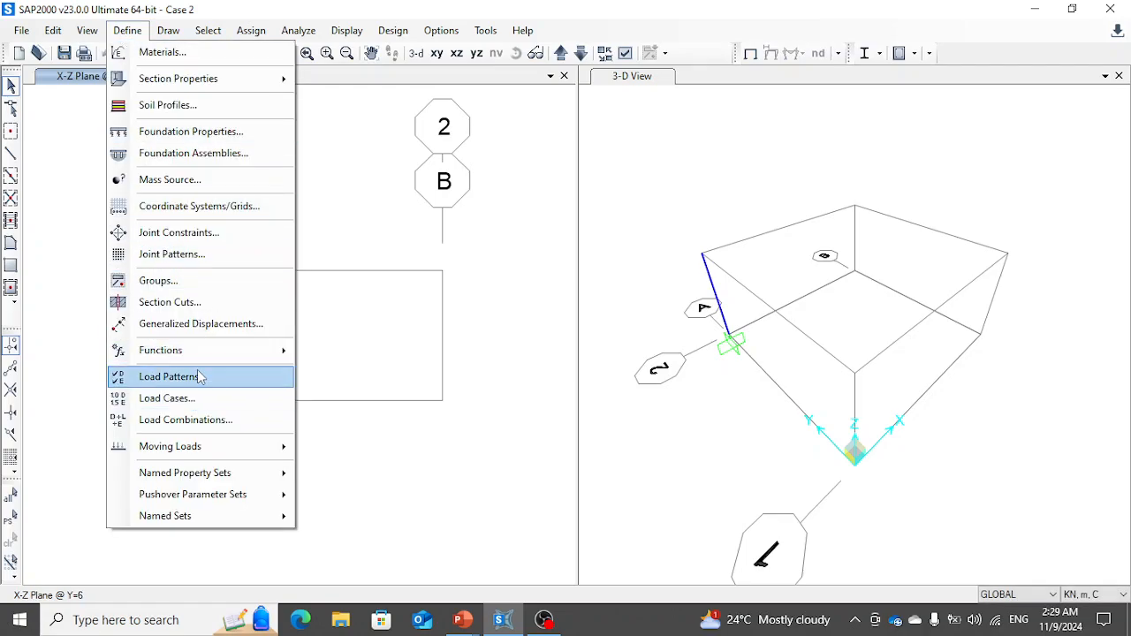
pyautogui.click(192, 400)
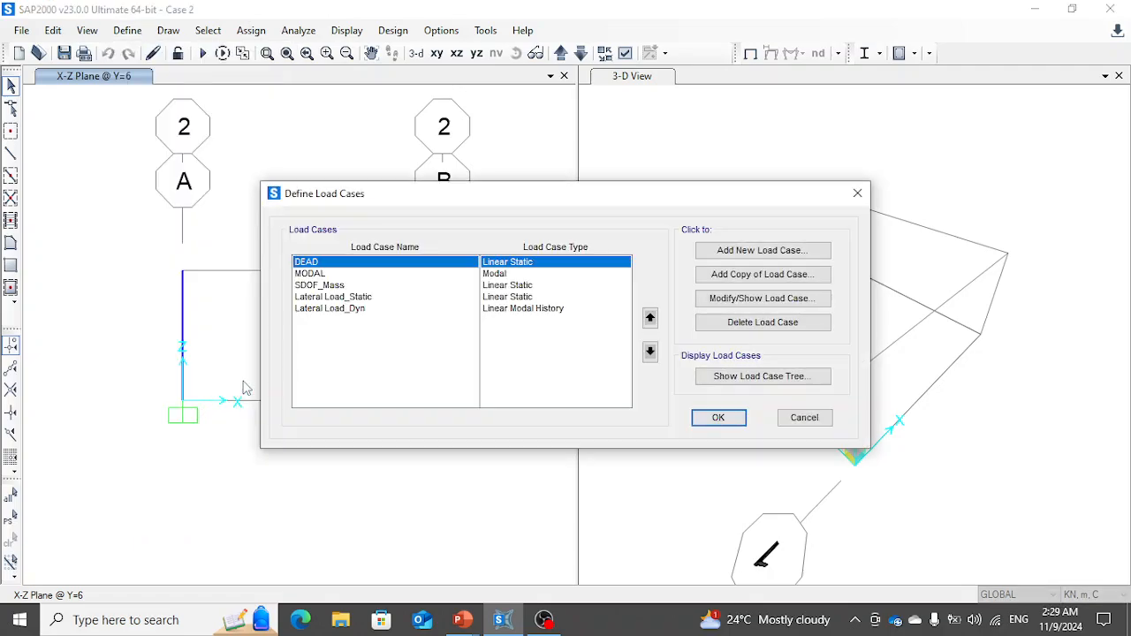
pyautogui.click(340, 309)
pyautogui.click(757, 300)
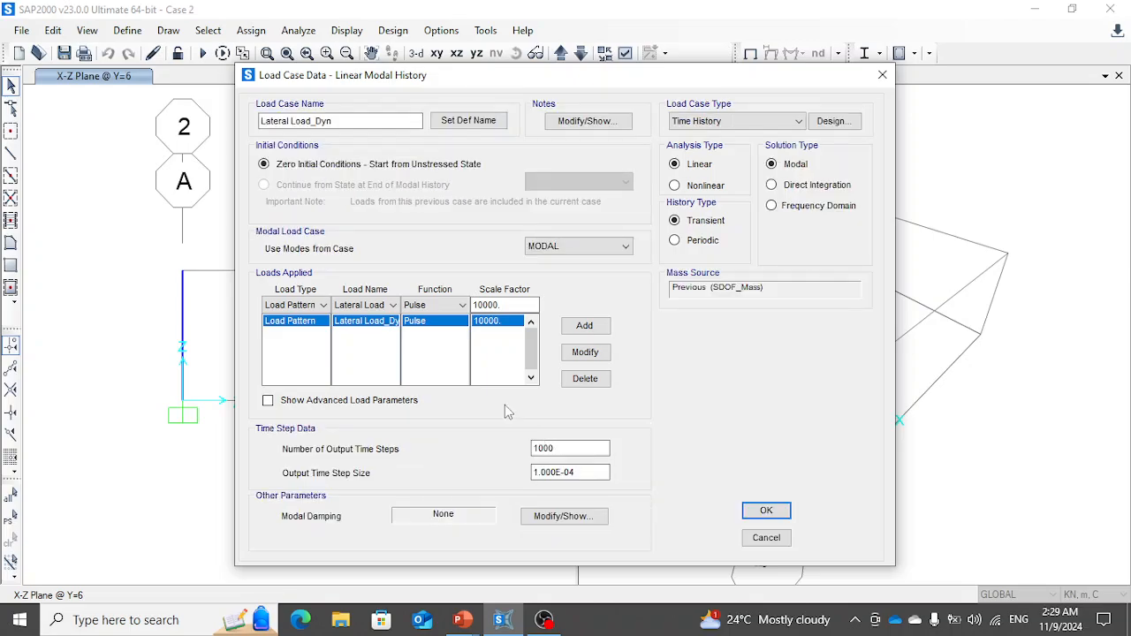
pyautogui.moveTo(558, 447); pyautogui.dragTo(478, 457)
pyautogui.write('1')
pyautogui.click(765, 510)
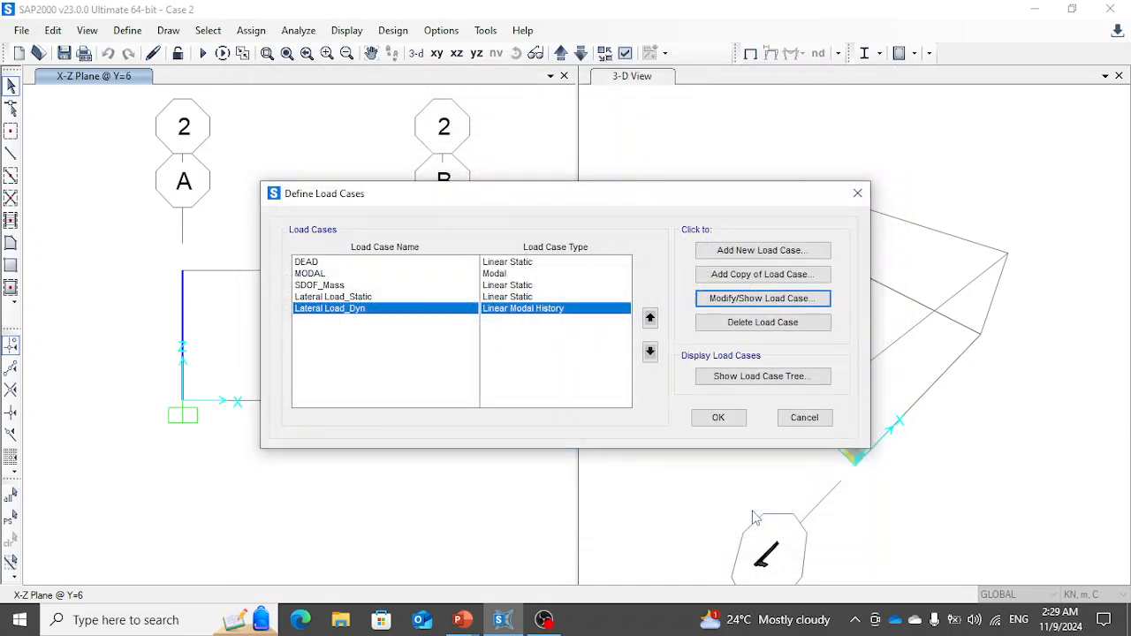
pyautogui.click(718, 418)
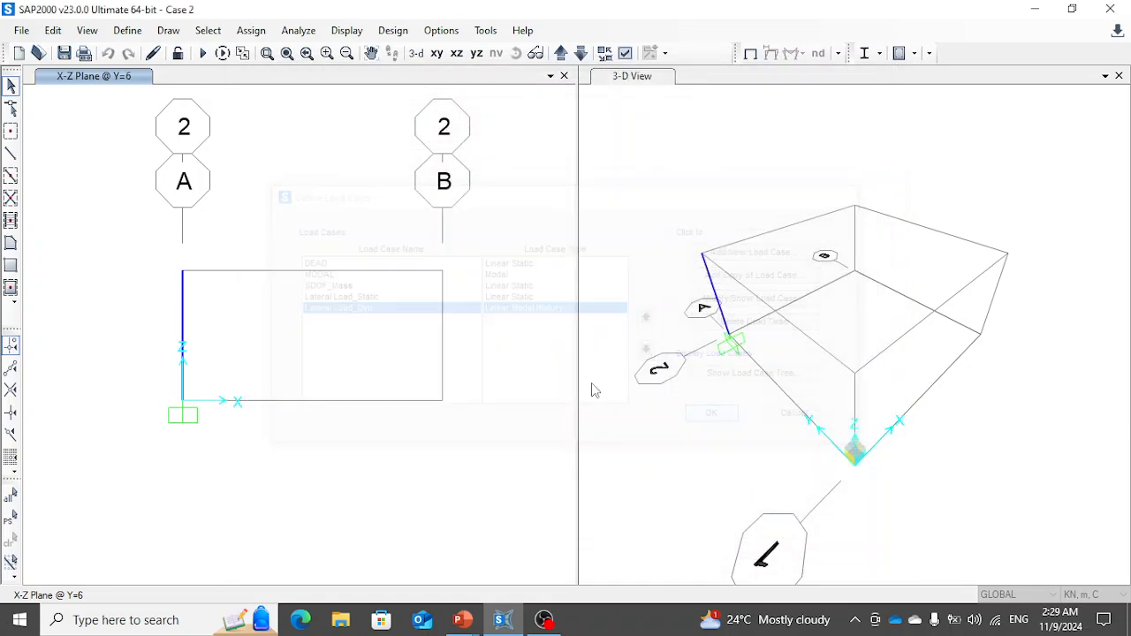
# - Rerun all load cases and plot the Joint2 displacement for Lateral Load_Dyn, examining the peak and the response after the pulse
pyautogui.click(203, 54)
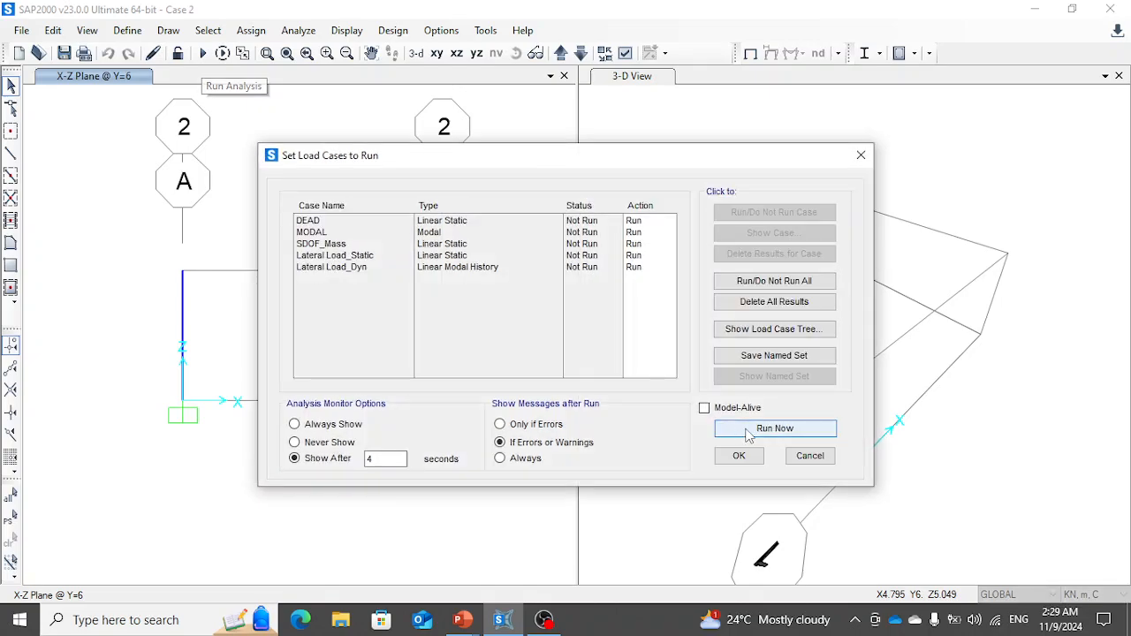
pyautogui.click(720, 430)
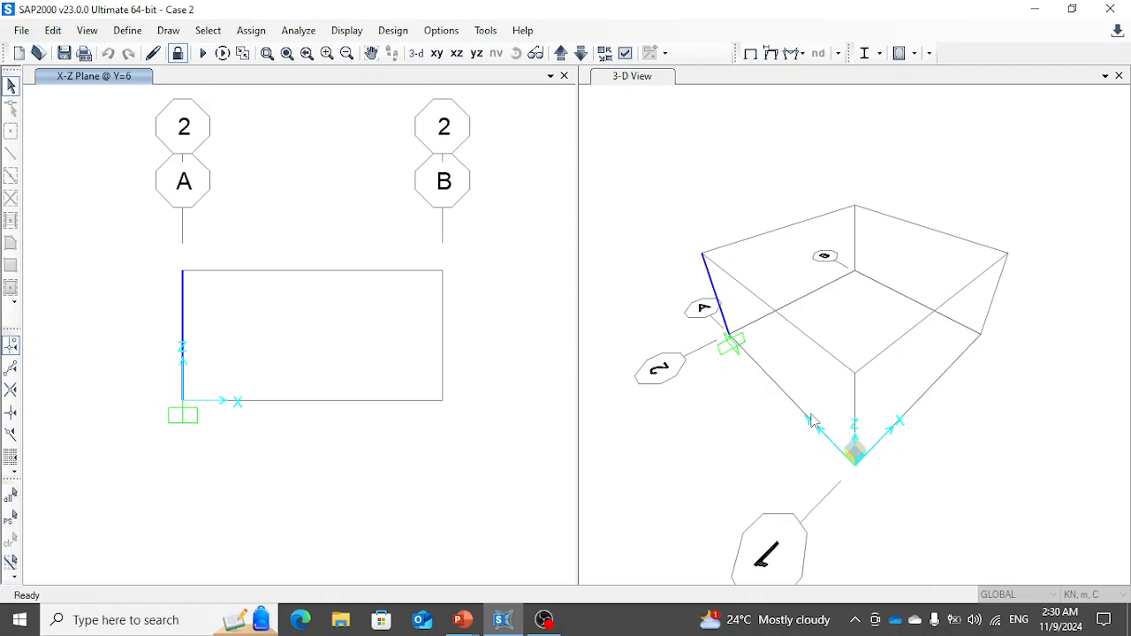
pyautogui.click(357, 30)
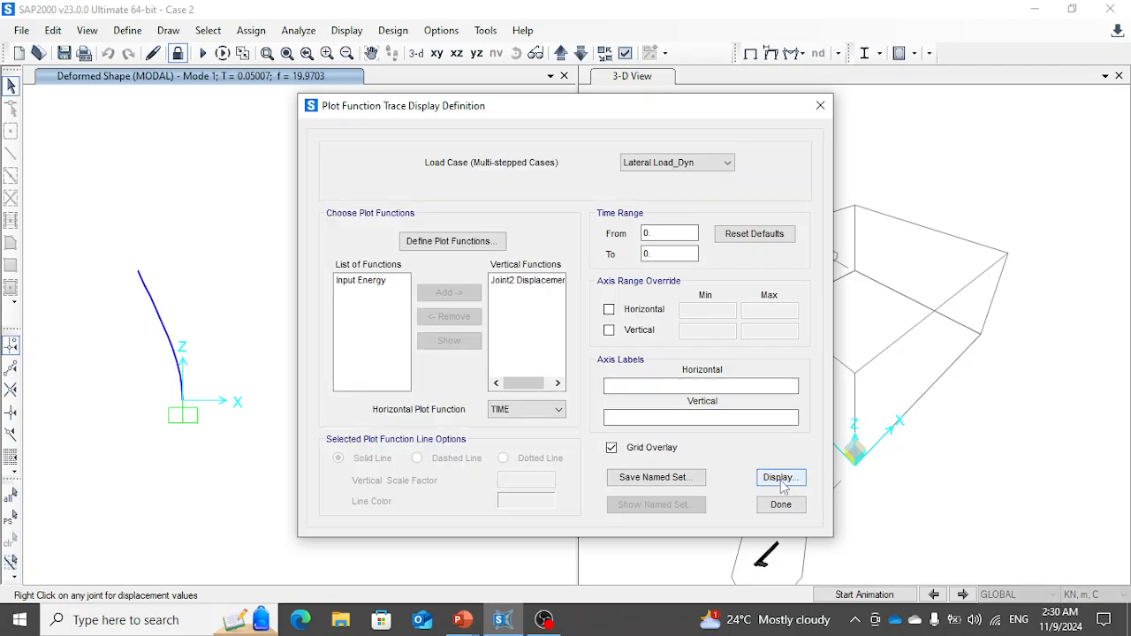
pyautogui.click(779, 477)
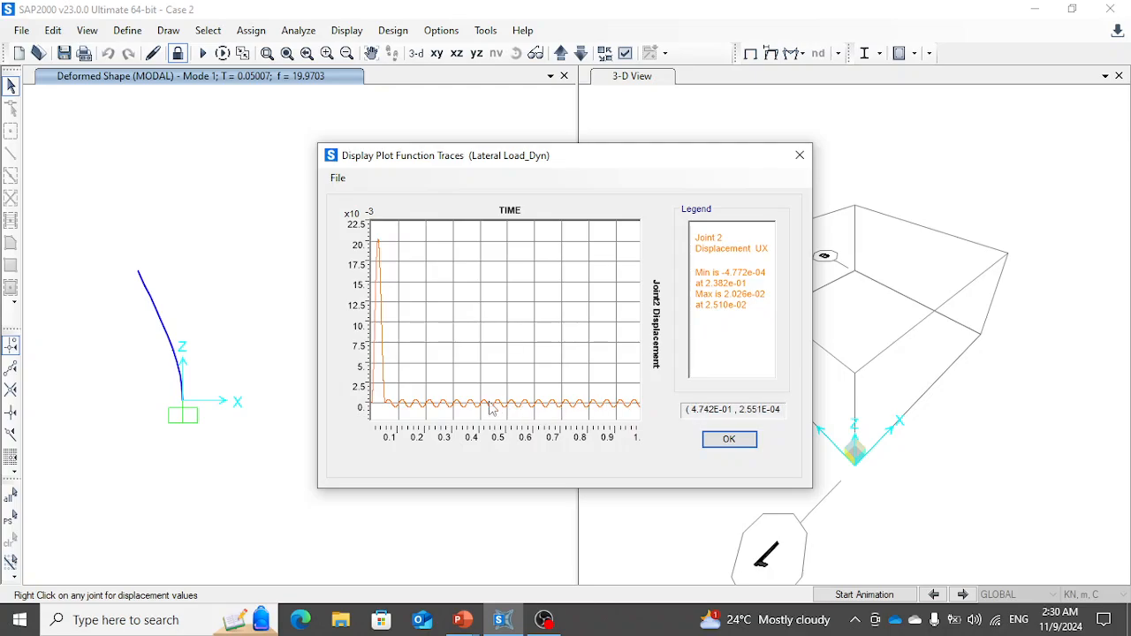
pyautogui.moveTo(556, 397); pyautogui.dragTo(633, 405)
pyautogui.rightClick(603, 397)
pyautogui.click(799, 154)
# - Switch to the PowerPoint slide show, review the Case 2 analytical response, and advance to the Case 3 slide
pyautogui.hotkey('alt', 'Tab')
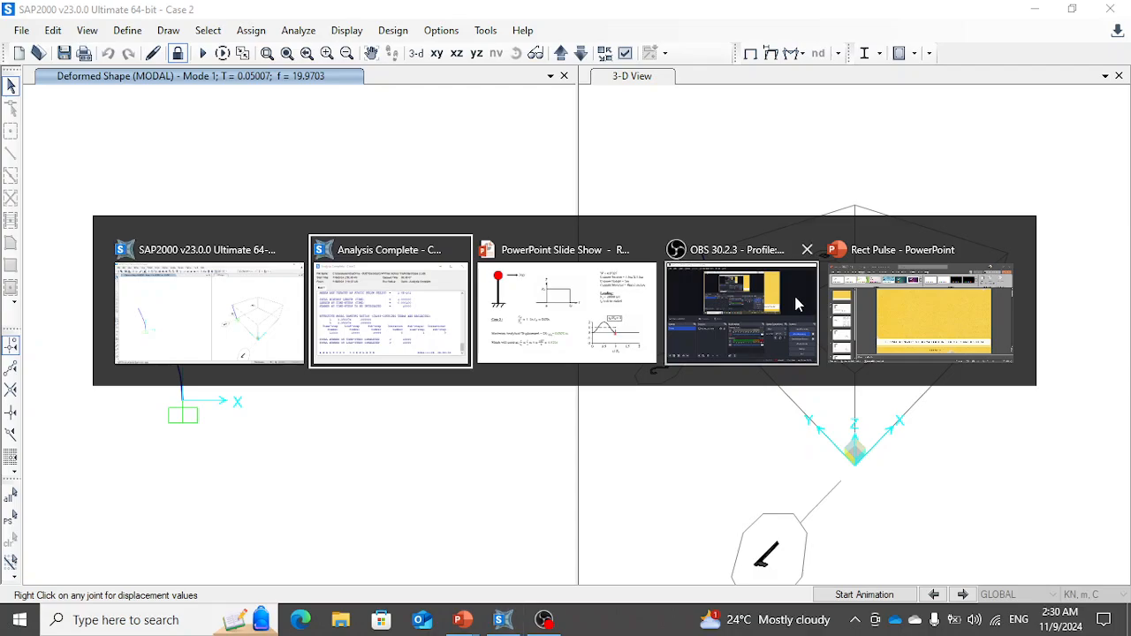
pyautogui.hotkey('alt', 'Tab')
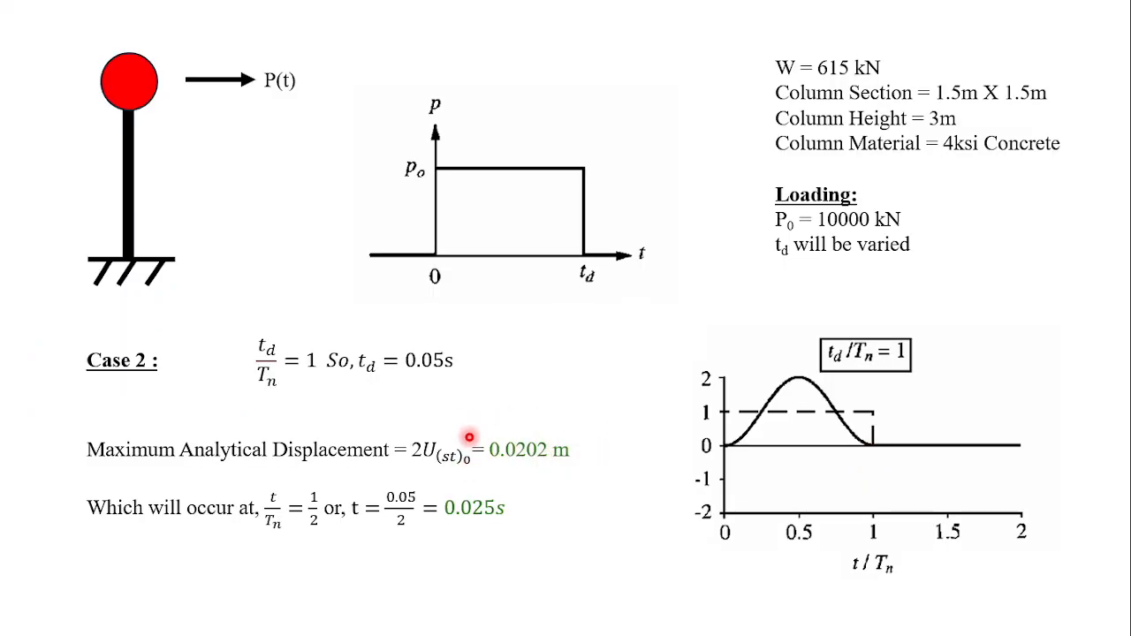
pyautogui.press('Right')
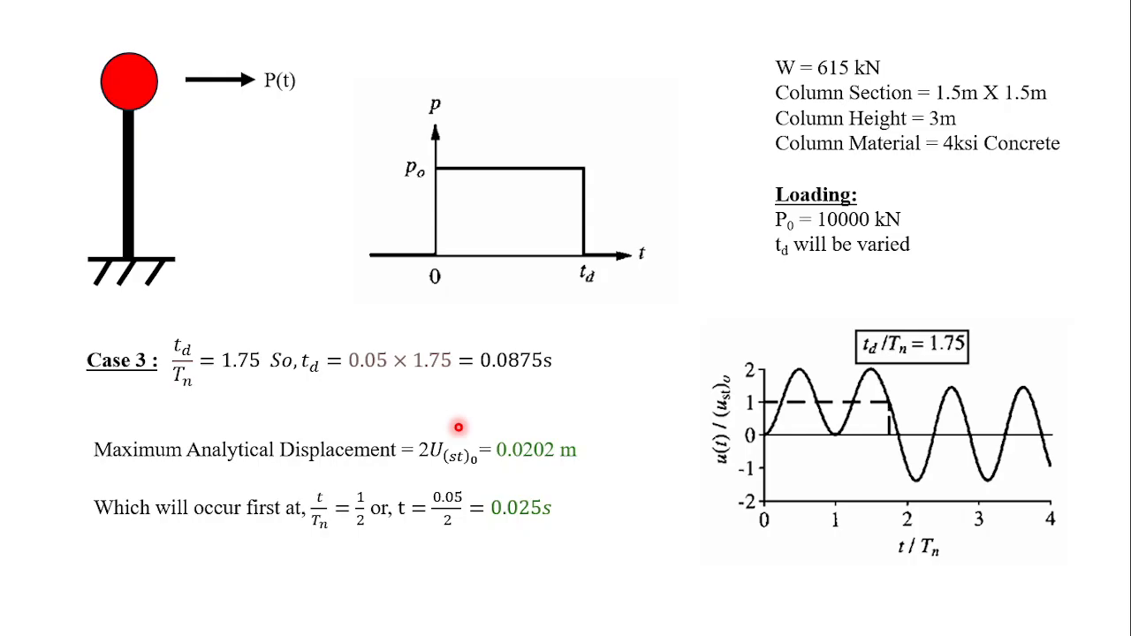